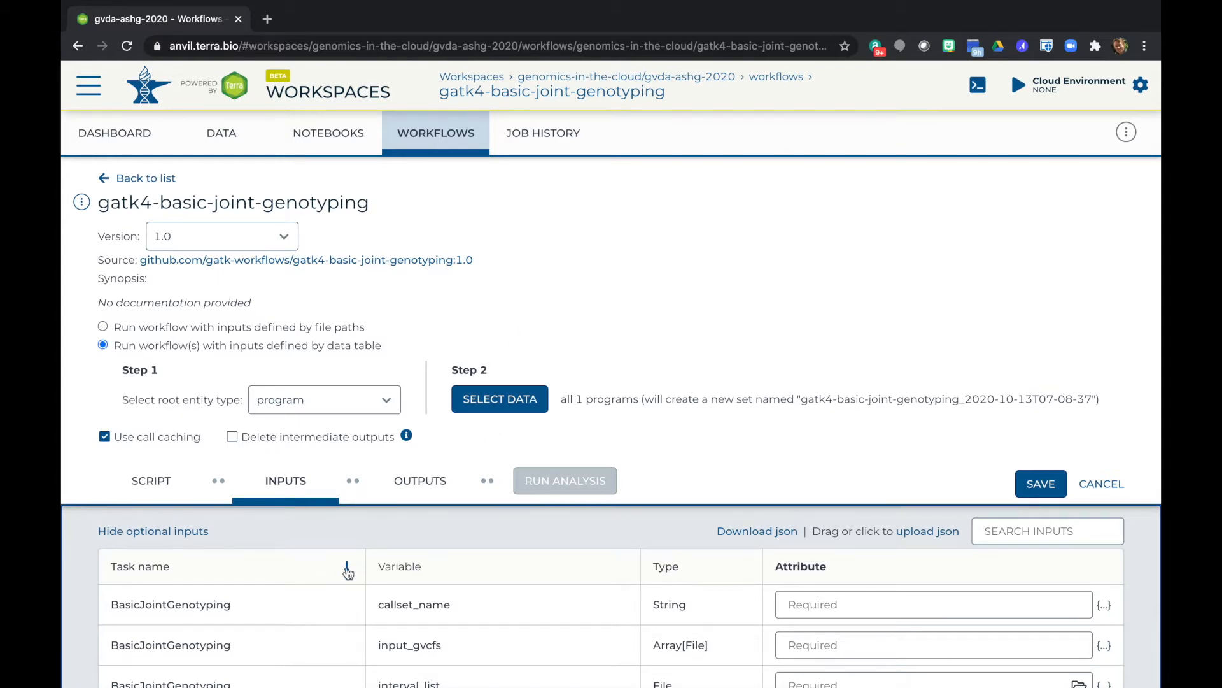
Step: Hide the optional inputs in the gatk4-basic-joint-genotyping workflow's input table
scroll(314, 577, "down", 1)
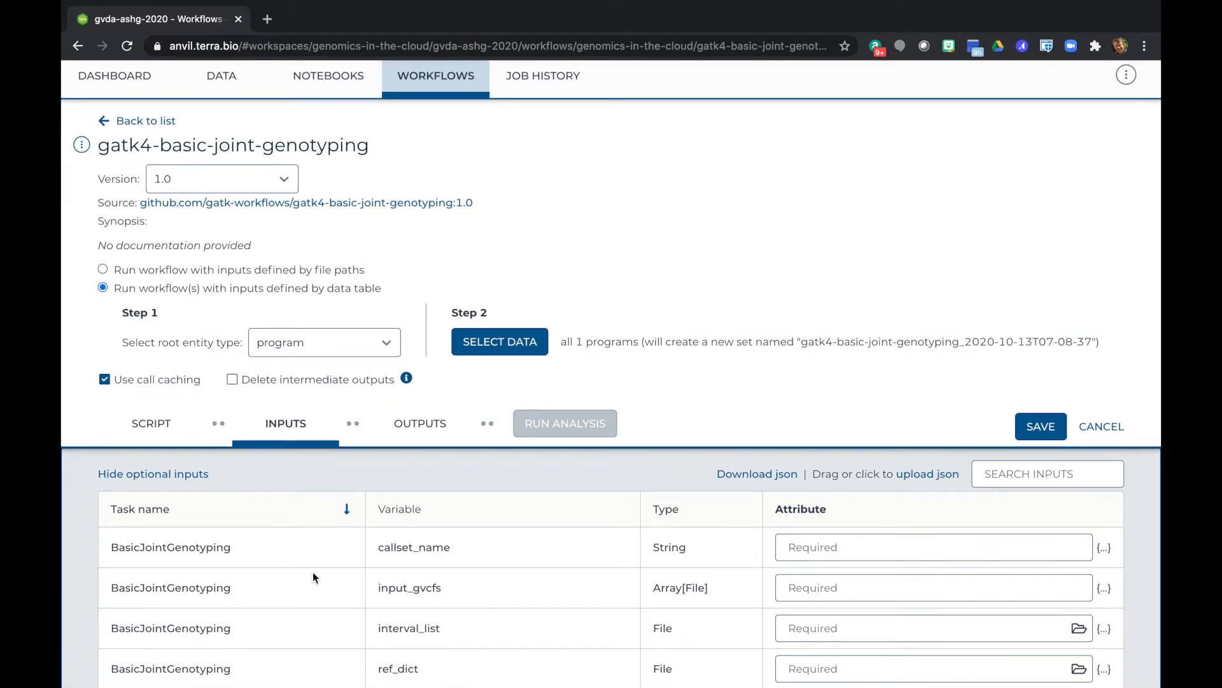
scroll(312, 571, "down", 2)
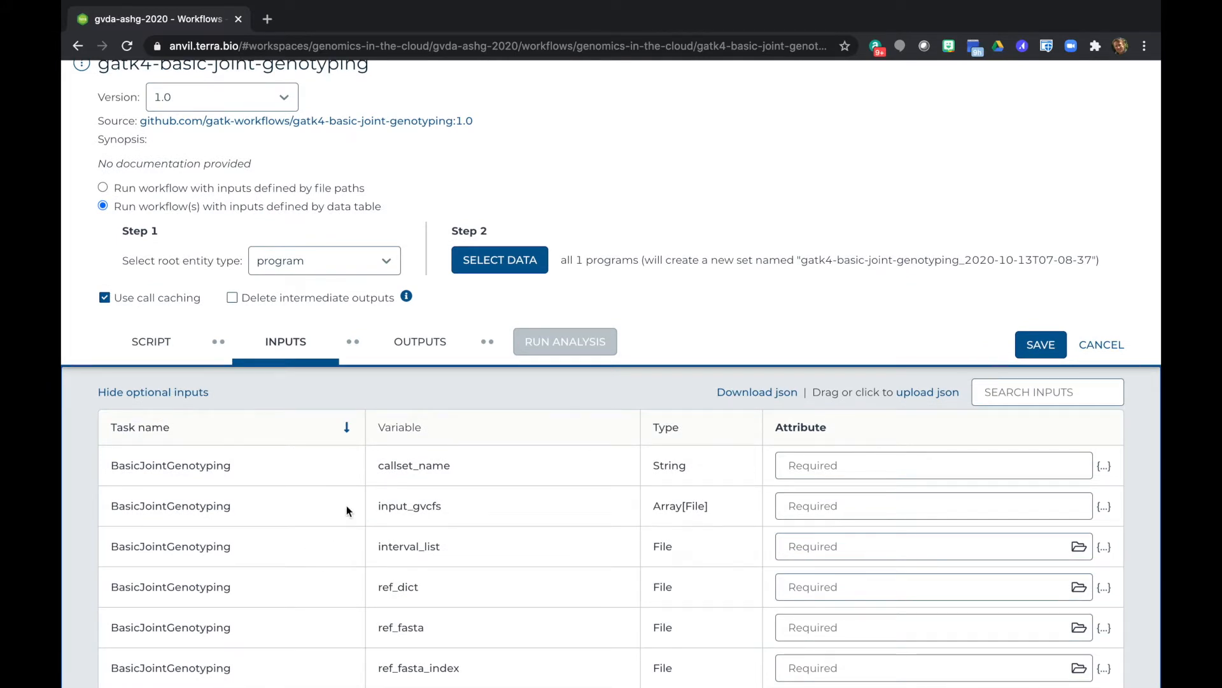
scroll(346, 505, "down", 1)
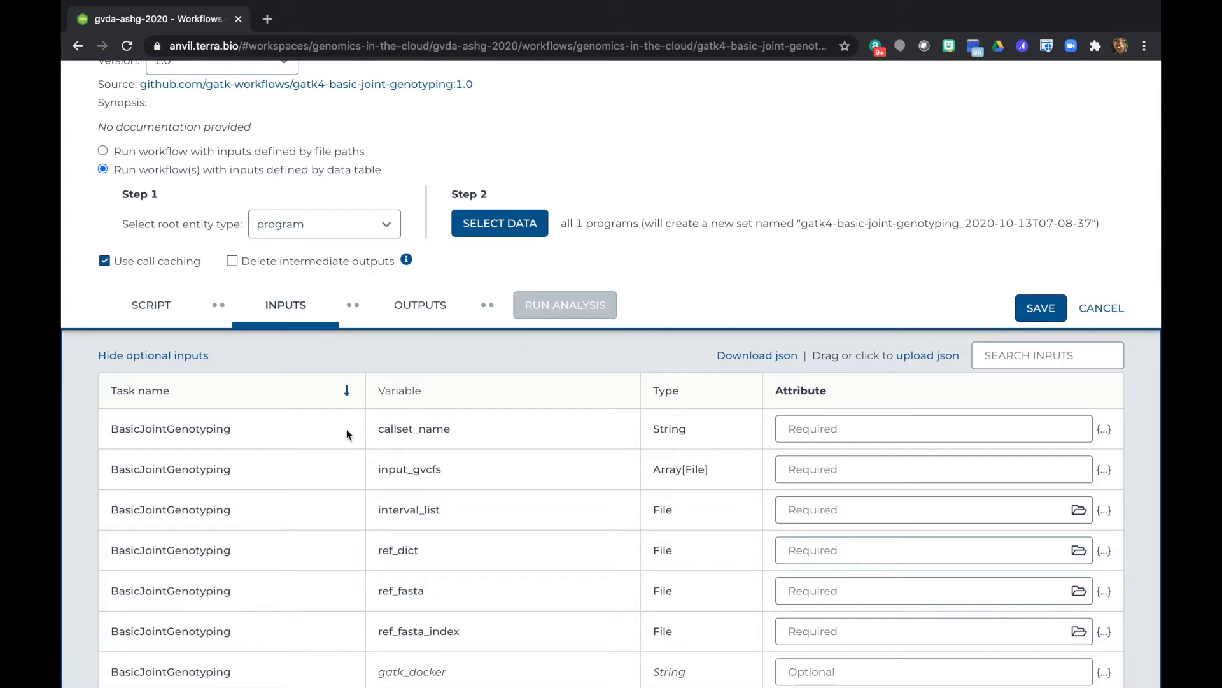
left_click(184, 357)
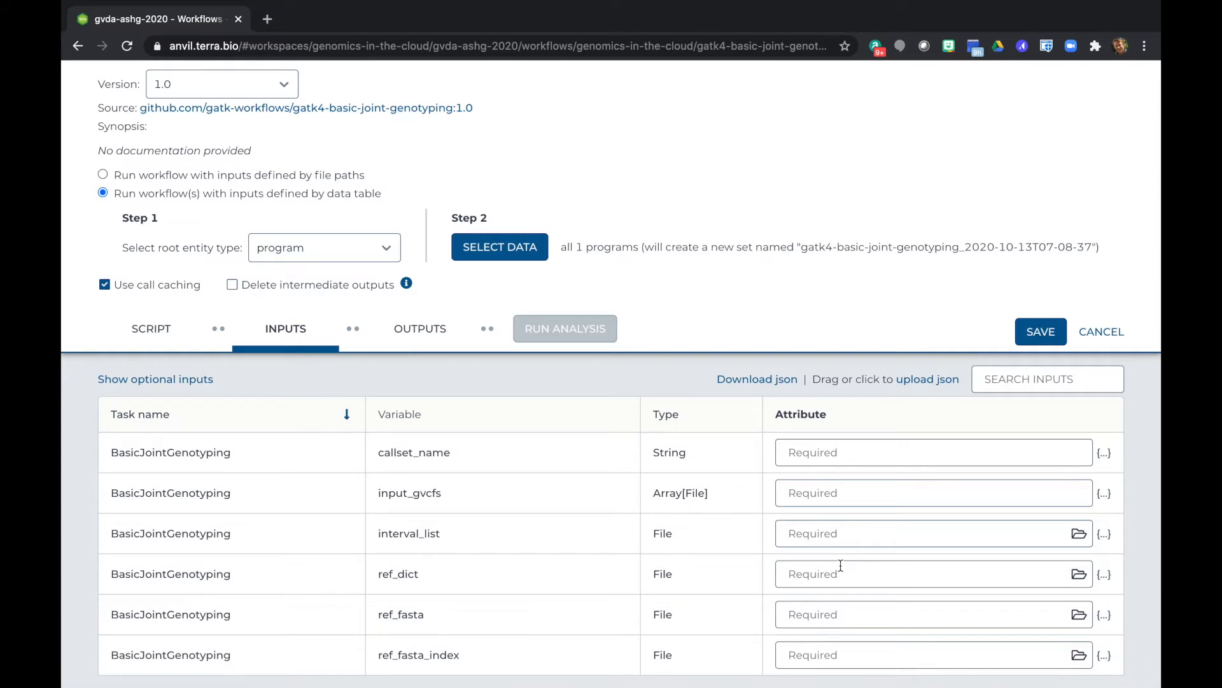
Step: Set the gatk4-basic-joint-genotyping workflow to run with inputs defined by file paths
scroll(283, 312, "up", 2)
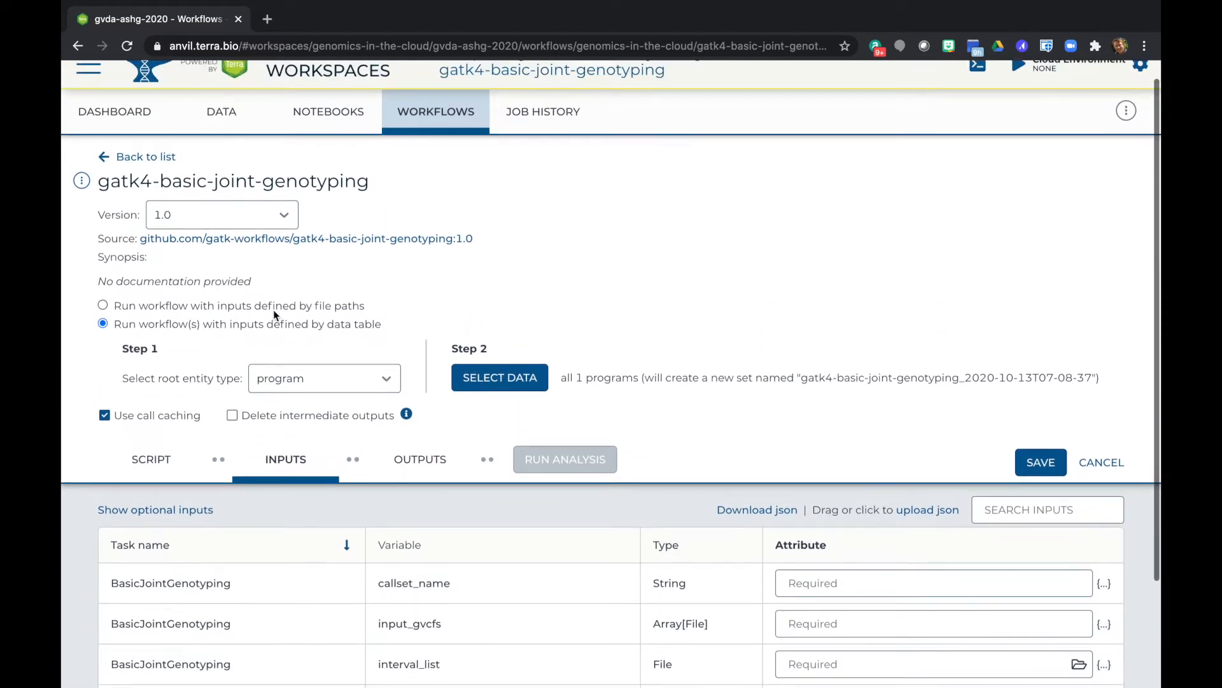
left_click(249, 307)
scroll(449, 263, "down", 1)
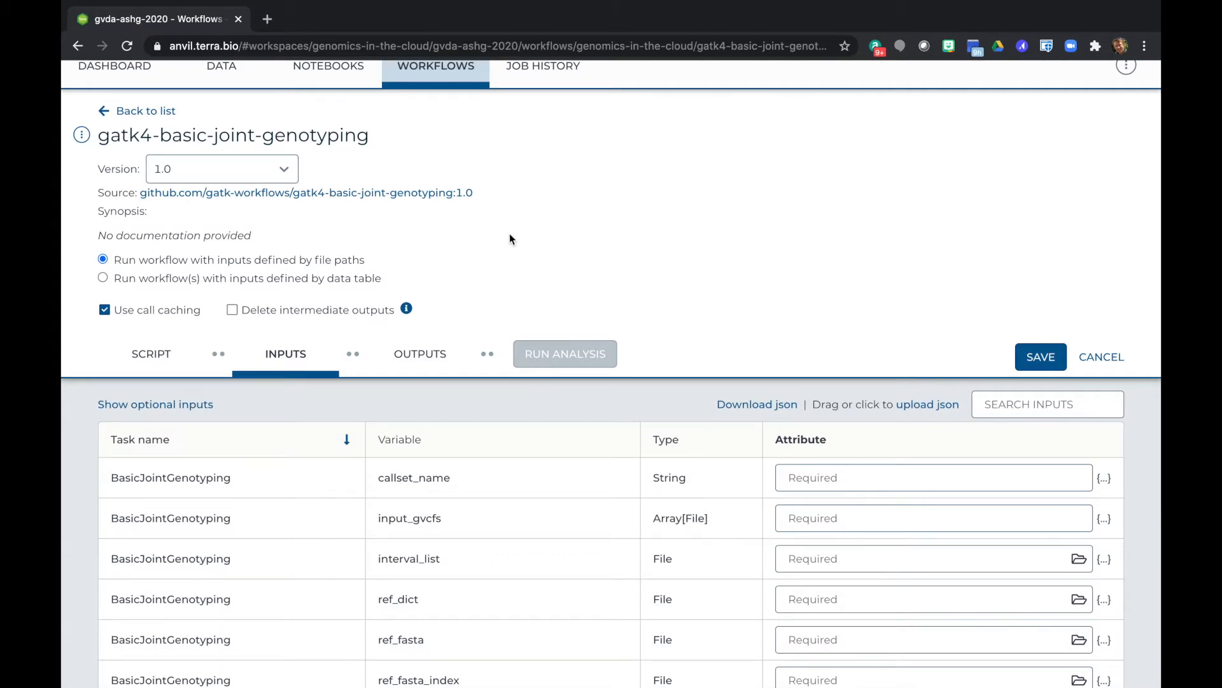
scroll(510, 239, "down", 1)
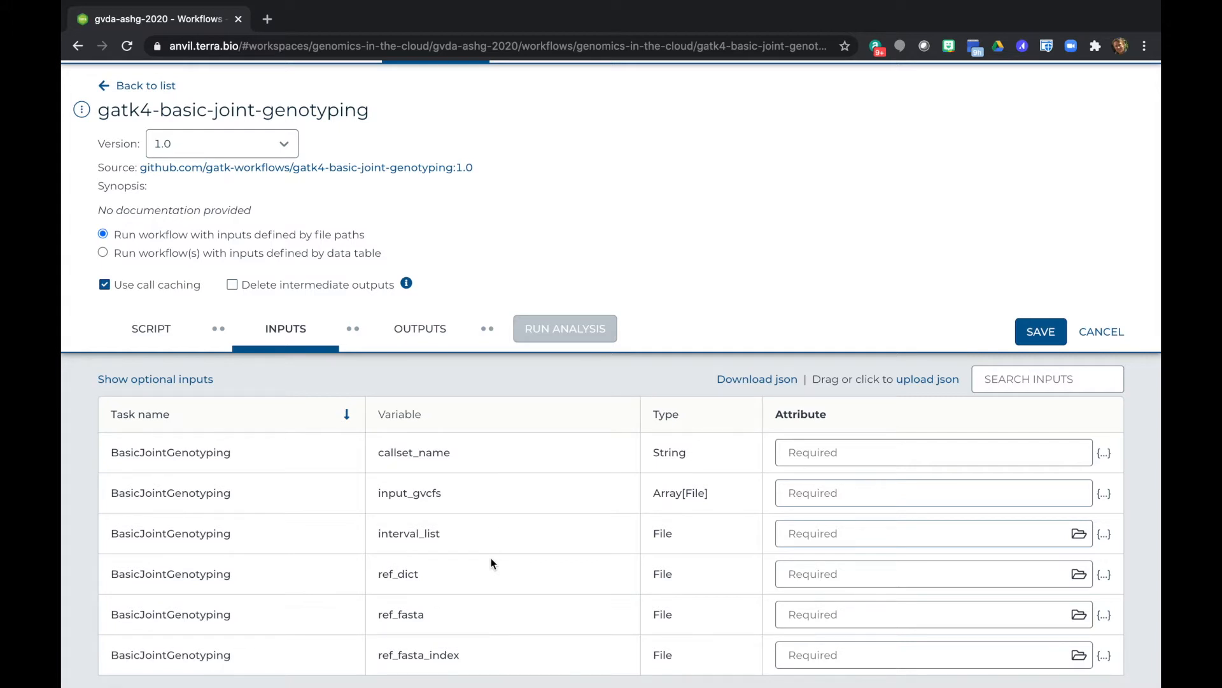
Step: Open the workflow's source page on Dockstore and display its test parameter file
scroll(444, 424, "up", 3)
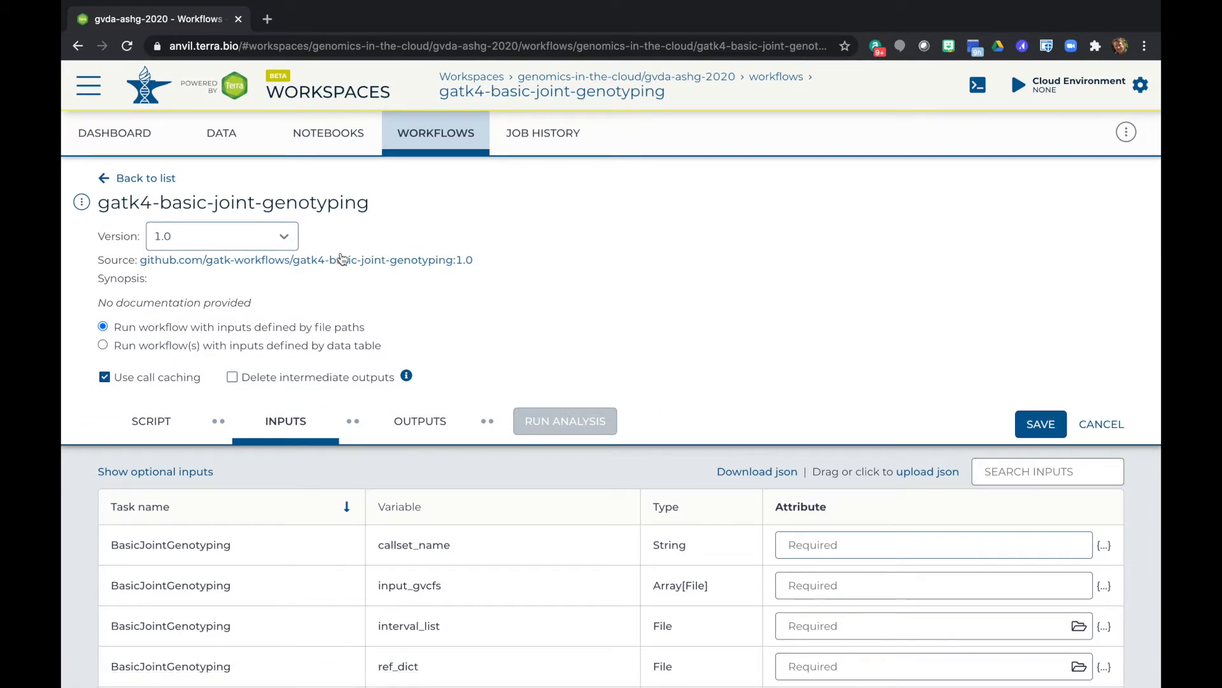
left_click(338, 263)
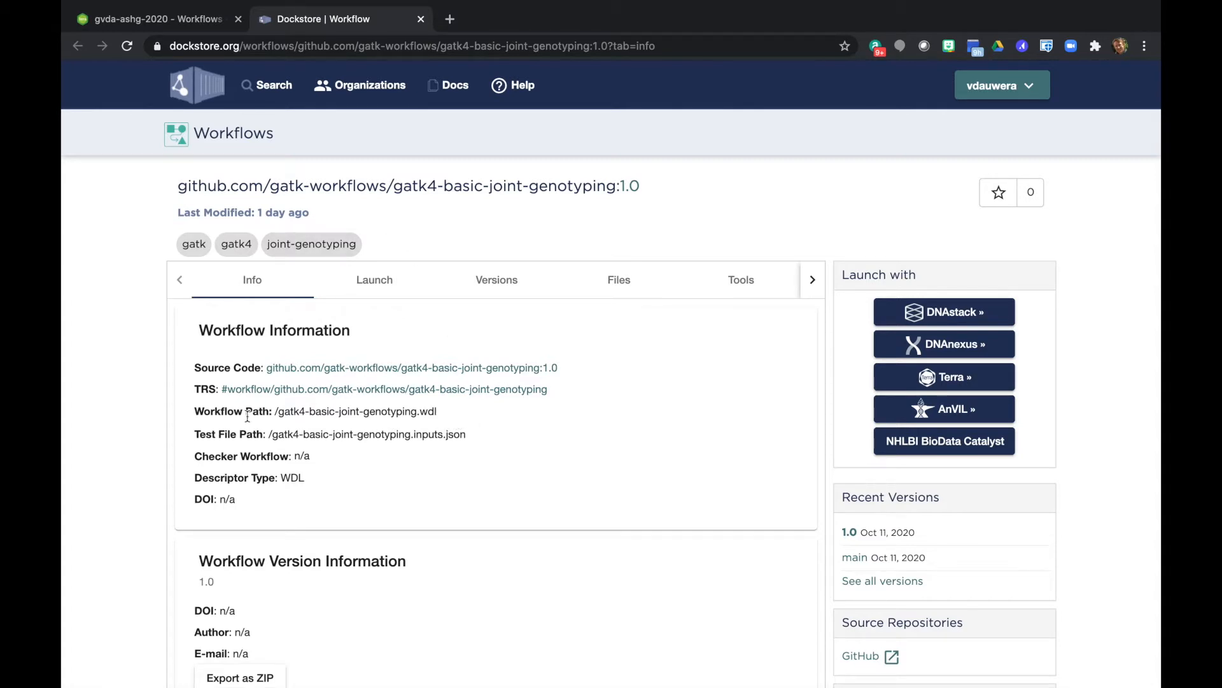
left_click_drag(195, 434, 262, 439)
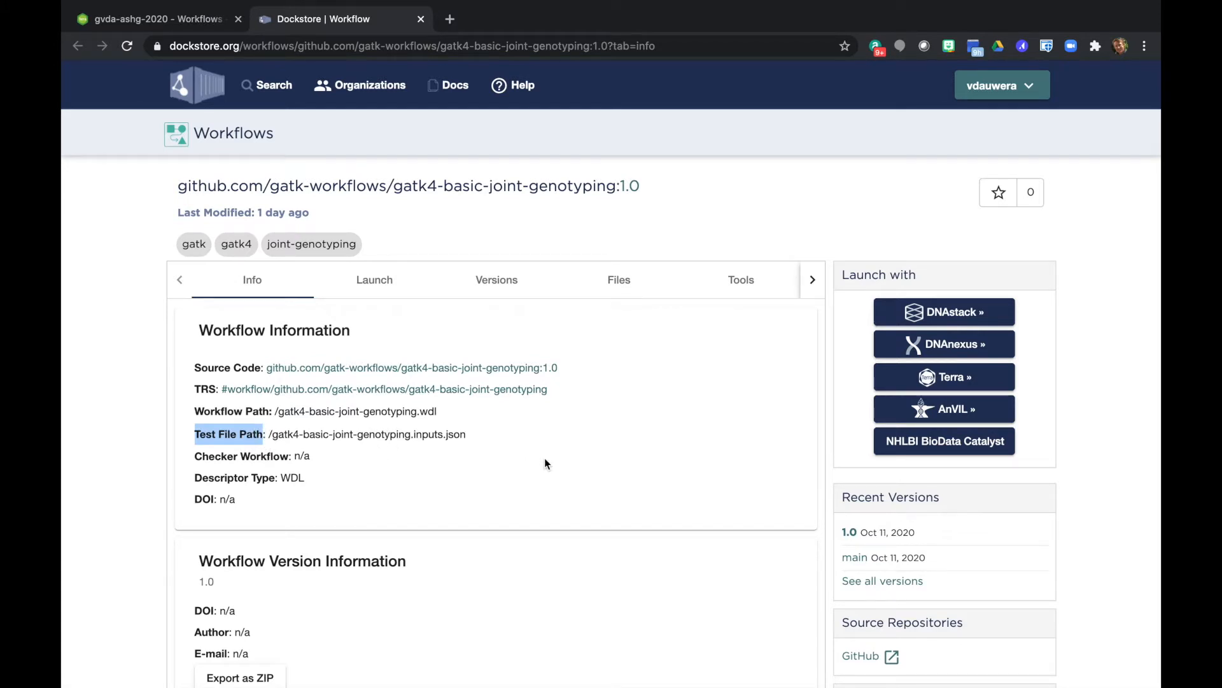
left_click(582, 463)
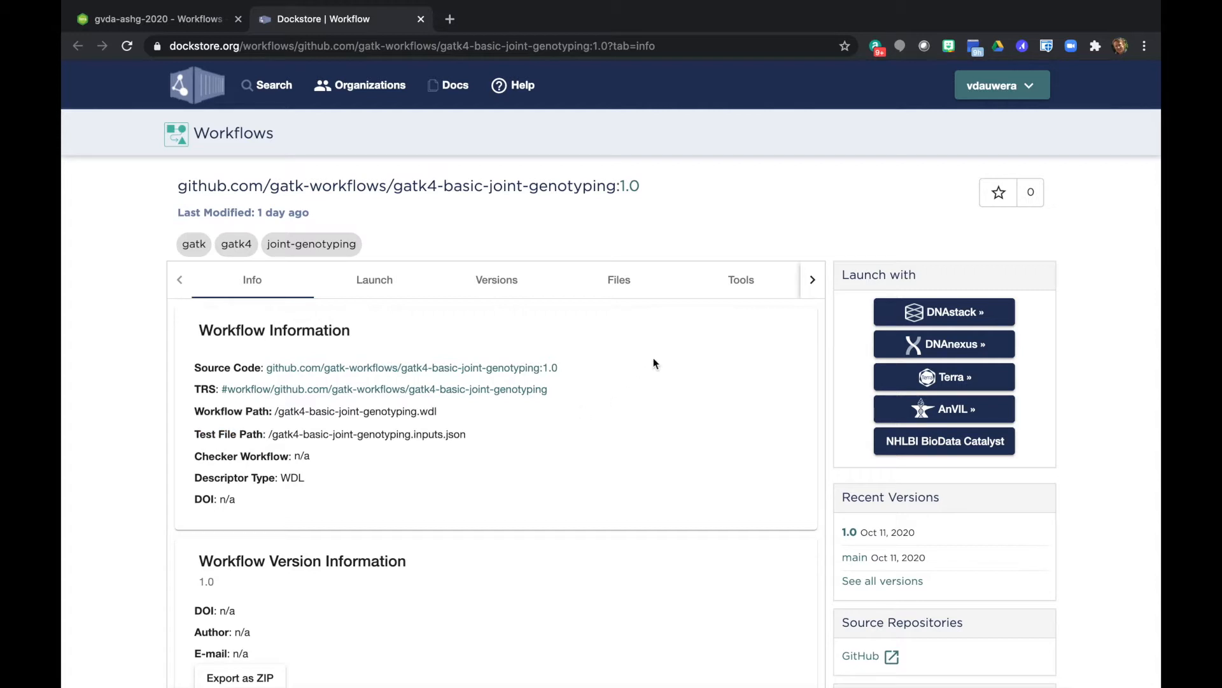
left_click(621, 284)
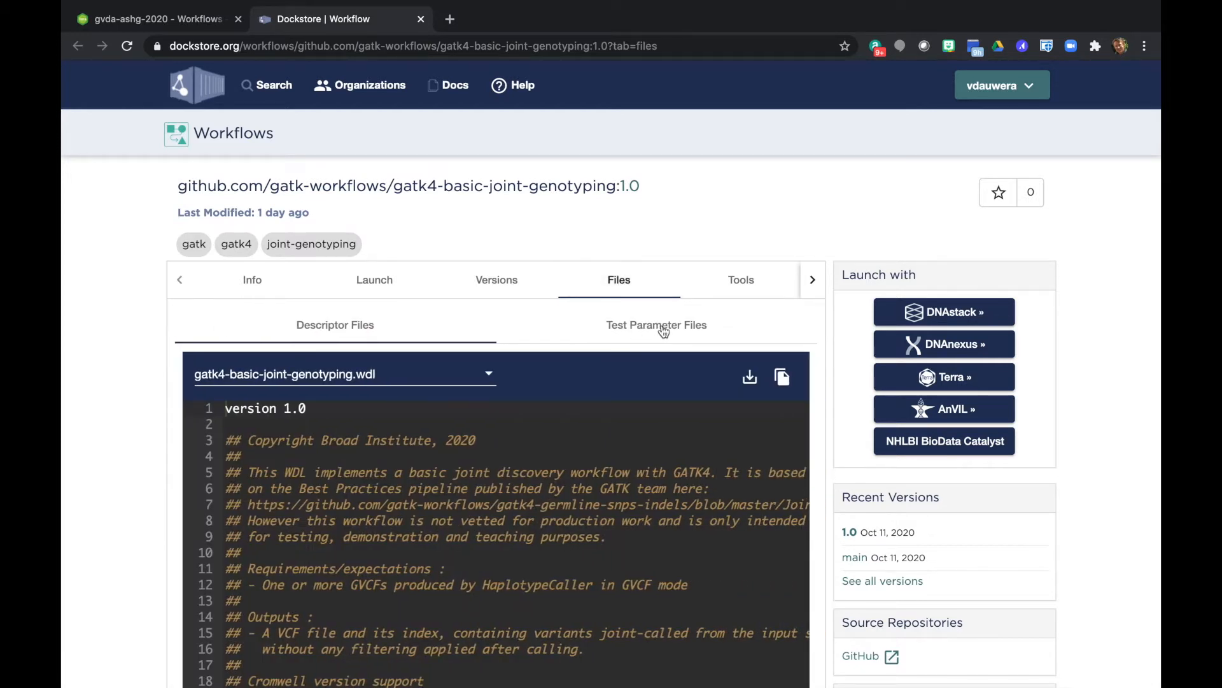
left_click(664, 328)
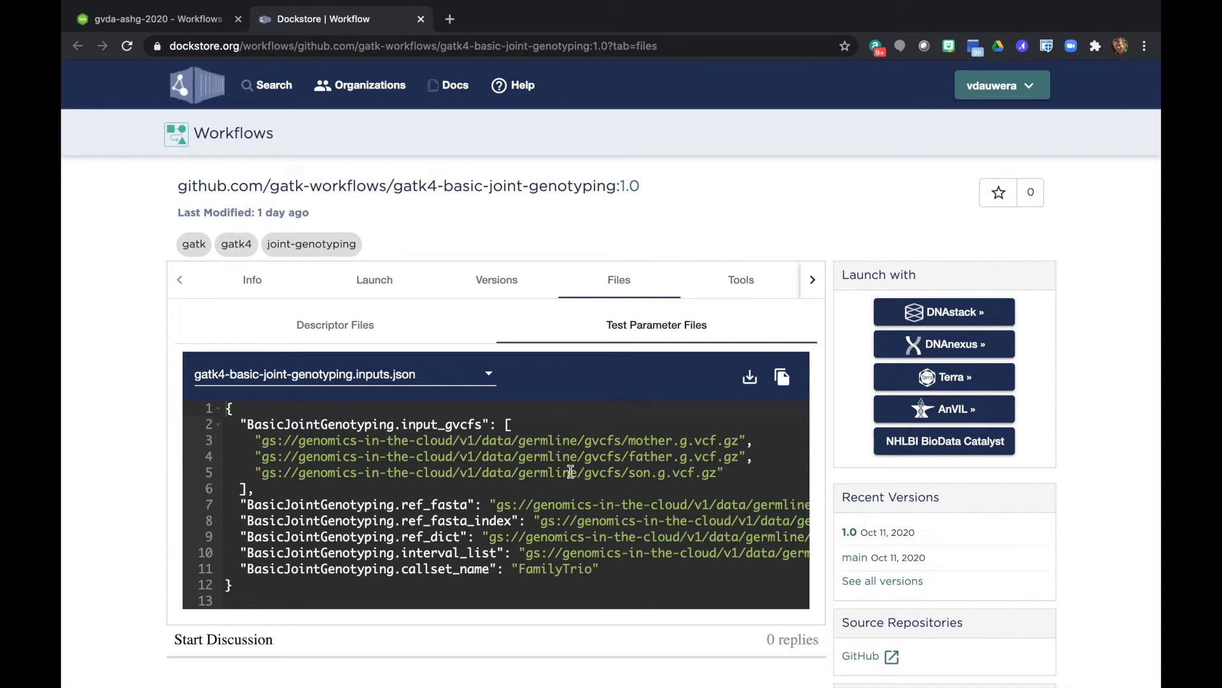
Step: Download the test parameter file gatk4-basic-joint-genotyping.inputs.json from Dockstore
scroll(571, 466, "down", 2)
scroll(571, 466, "down", 1)
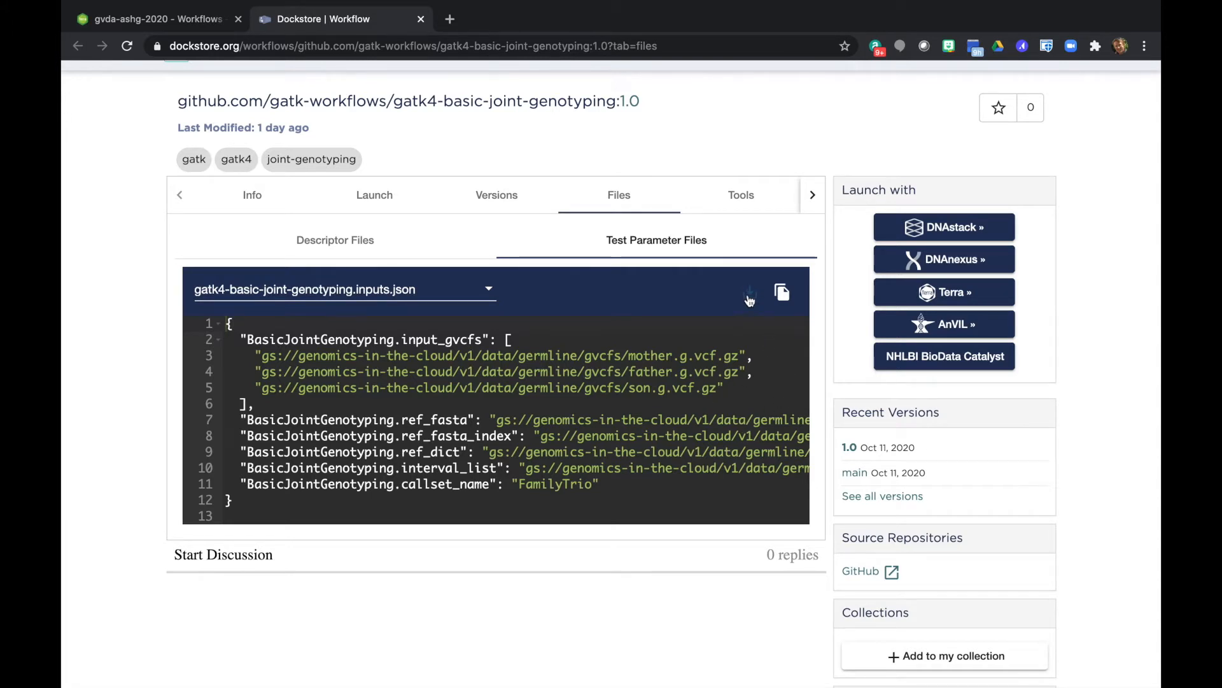
left_click(749, 293)
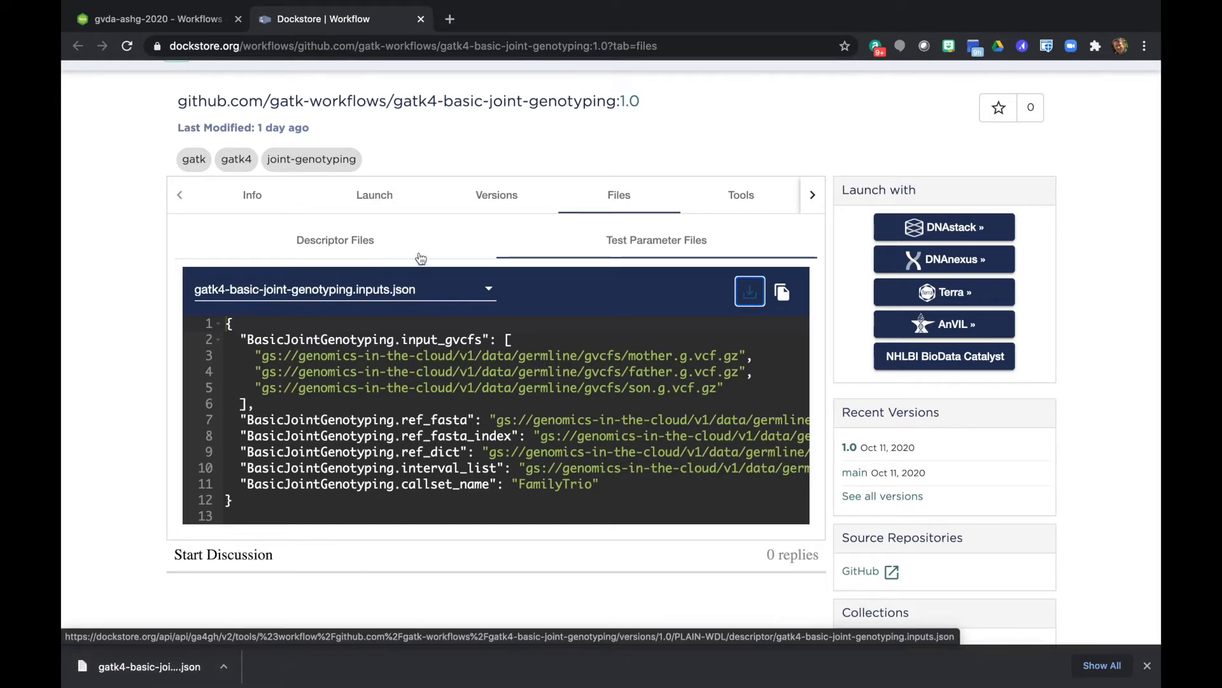
Step: Switch back to the Terra workflow and upload gatk4-basic-joint-genotyping.inputs.json from Downloads to fill in its input attributes
left_click(167, 22)
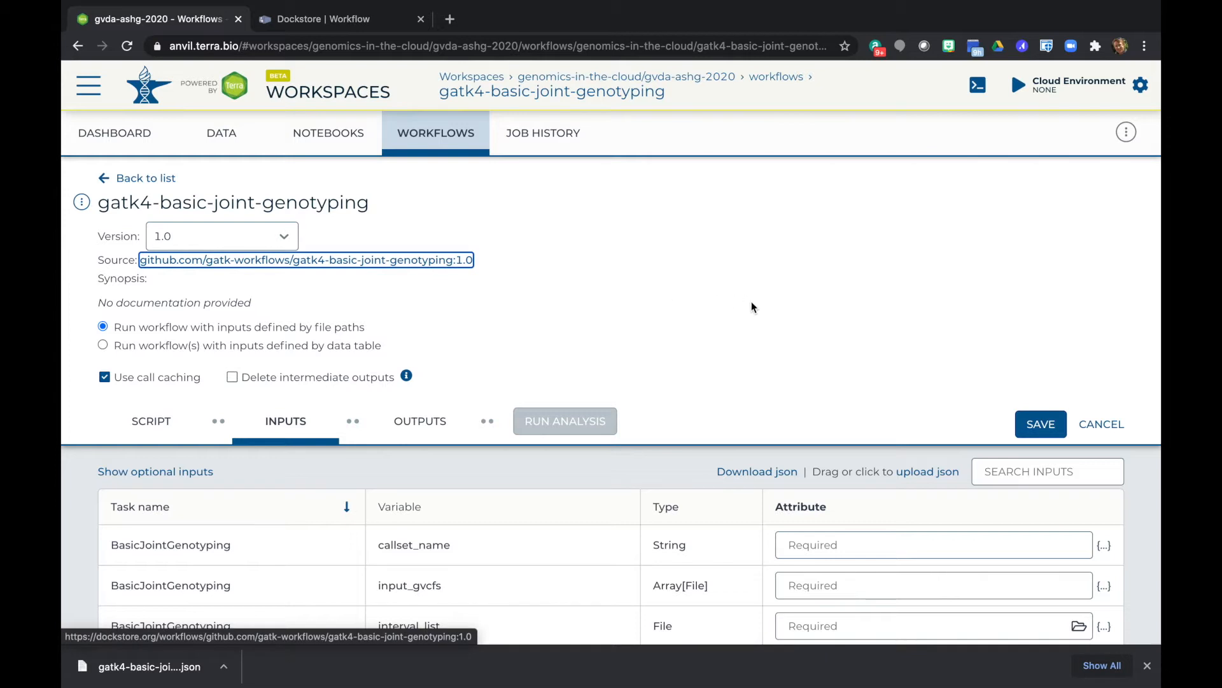
scroll(747, 302, "down", 3)
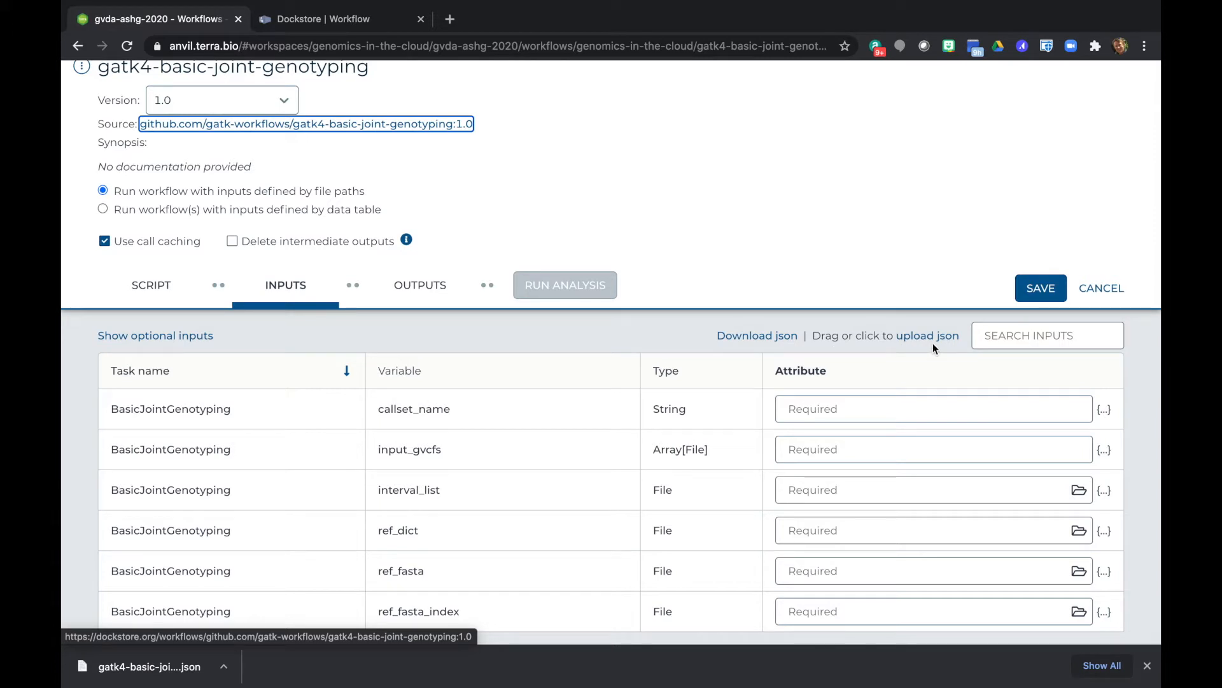
left_click(917, 342)
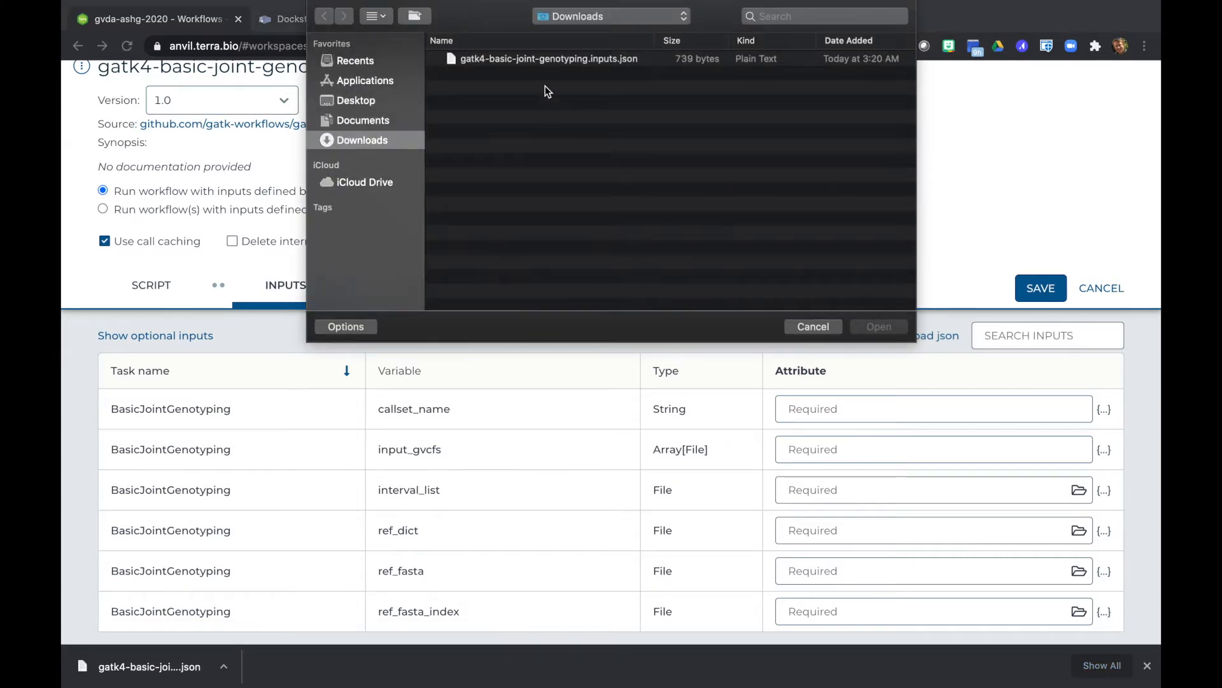
left_click(515, 60)
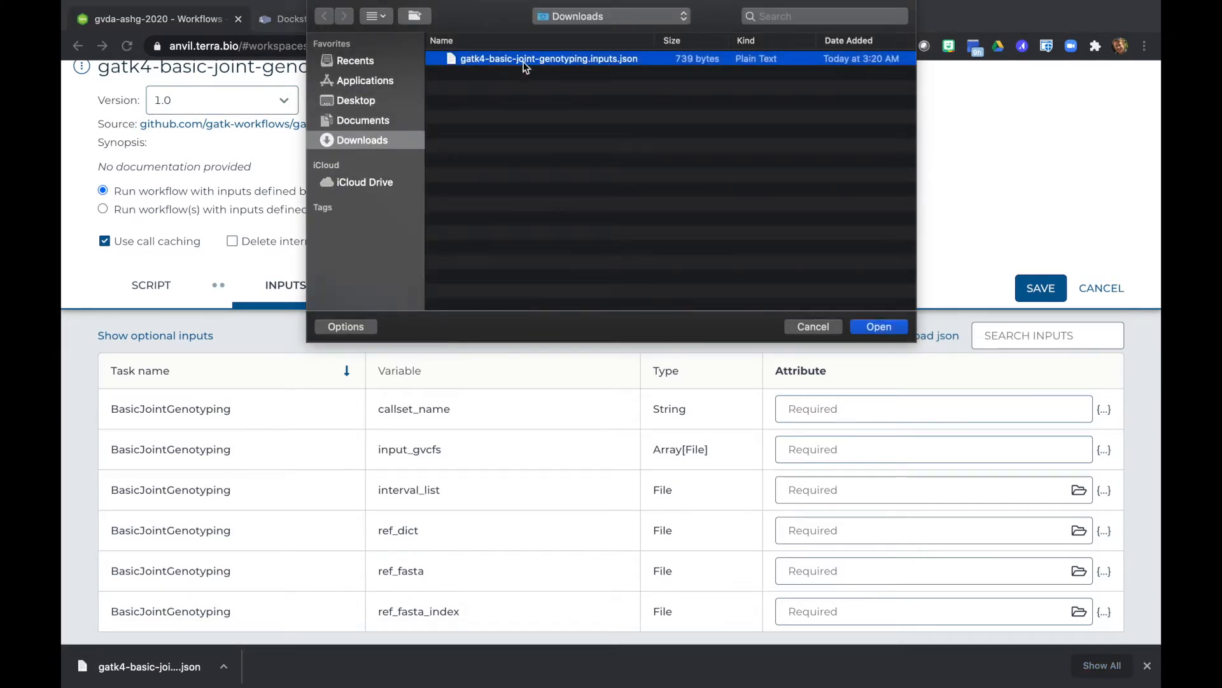
left_click(878, 327)
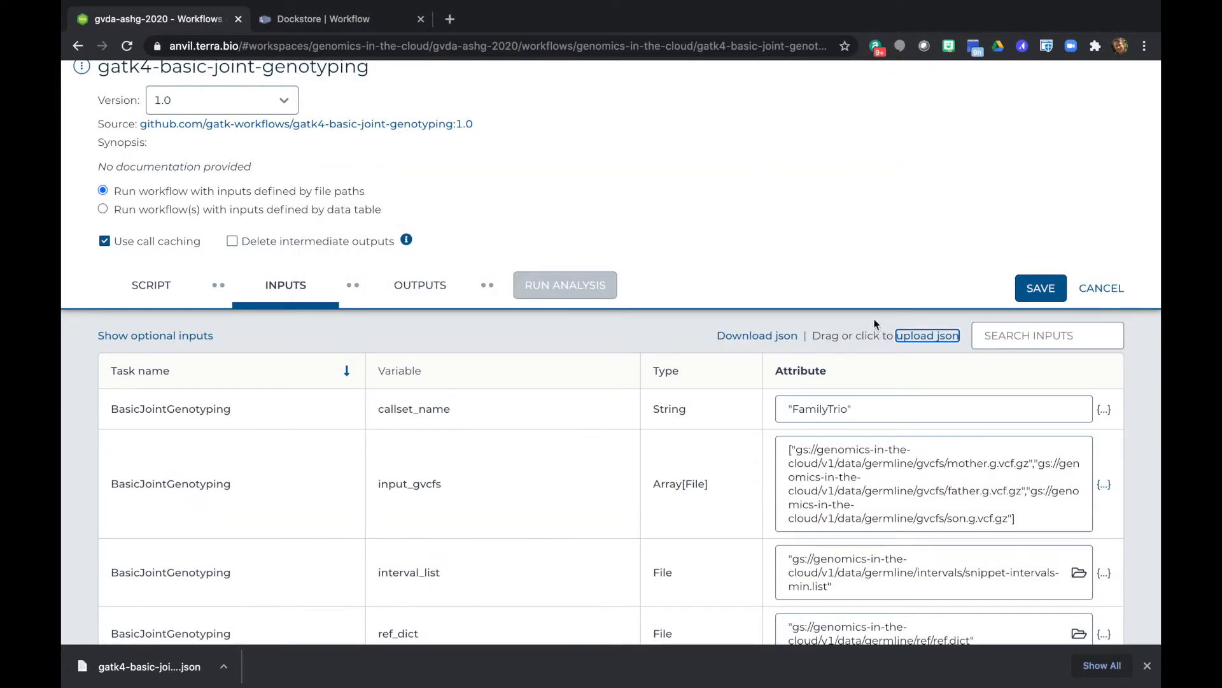
Step: Review the filled-in GVCF, interval list and reference file paths, and save the workflow configuration
scroll(874, 321, "down", 1)
scroll(874, 322, "down", 1)
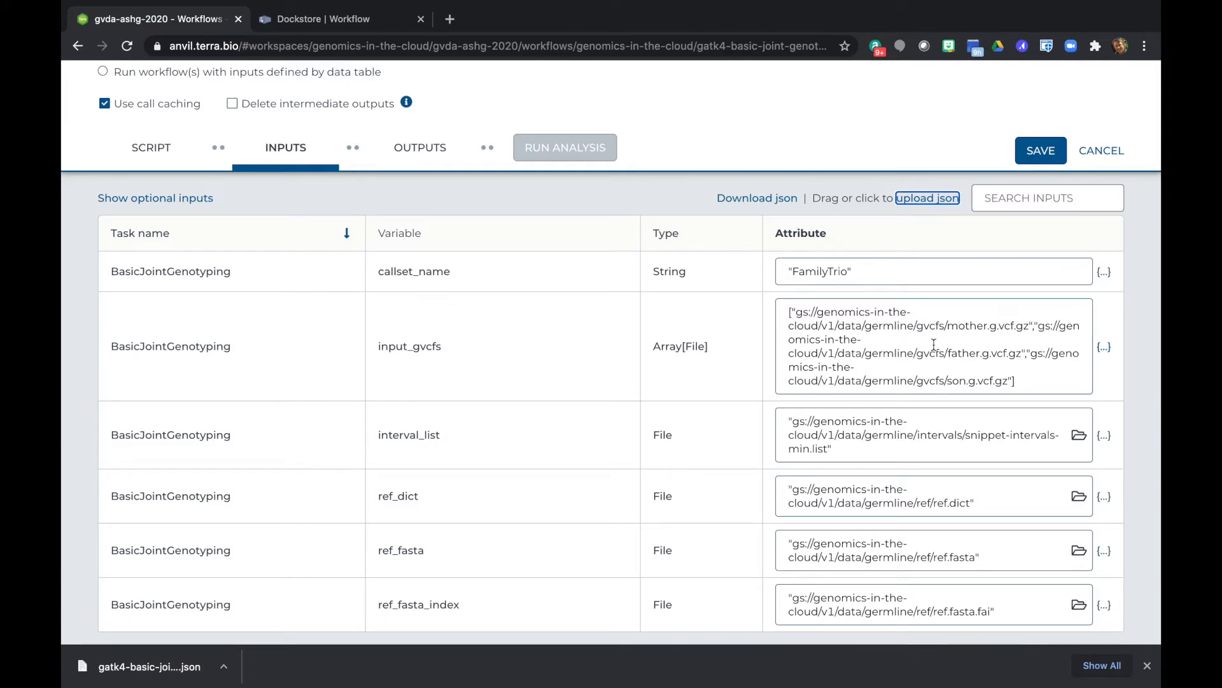
left_click_drag(831, 311, 870, 373)
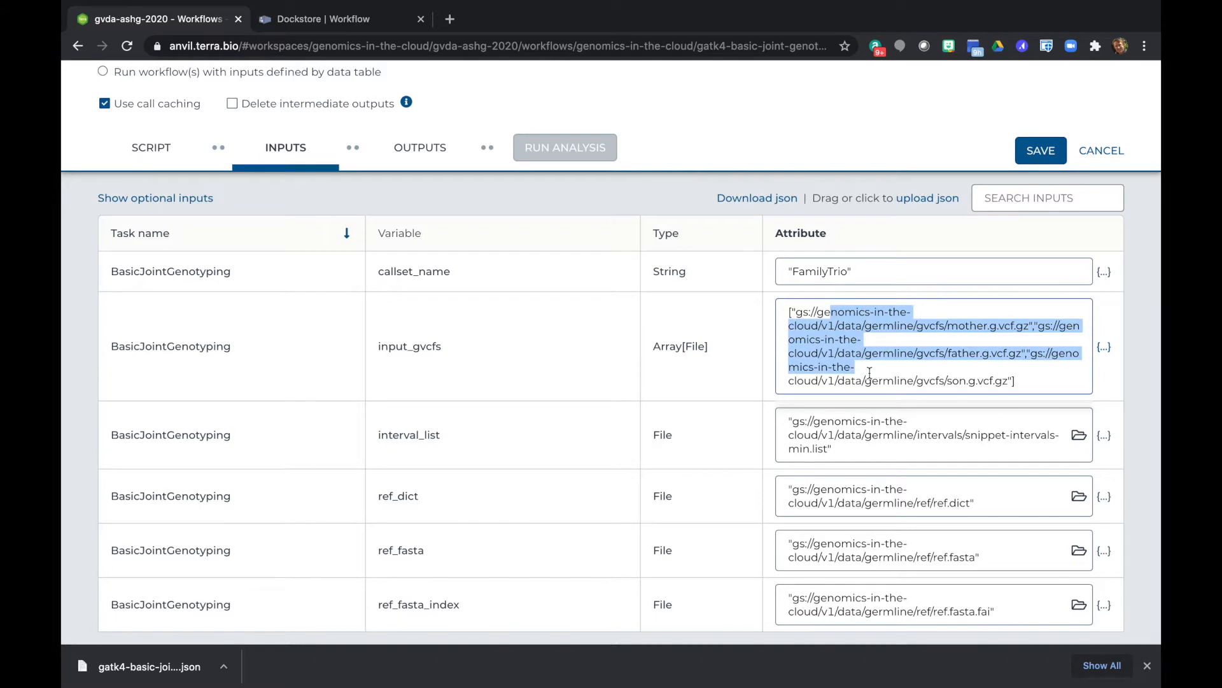
left_click_drag(895, 434, 928, 456)
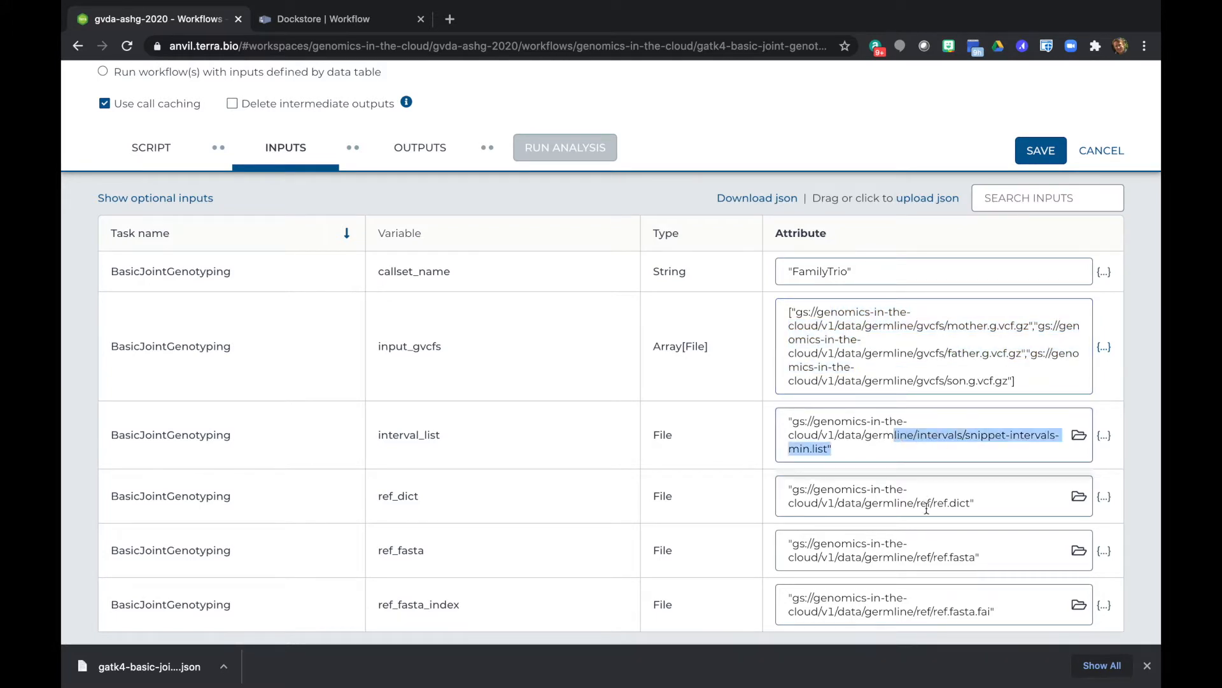
left_click(922, 538)
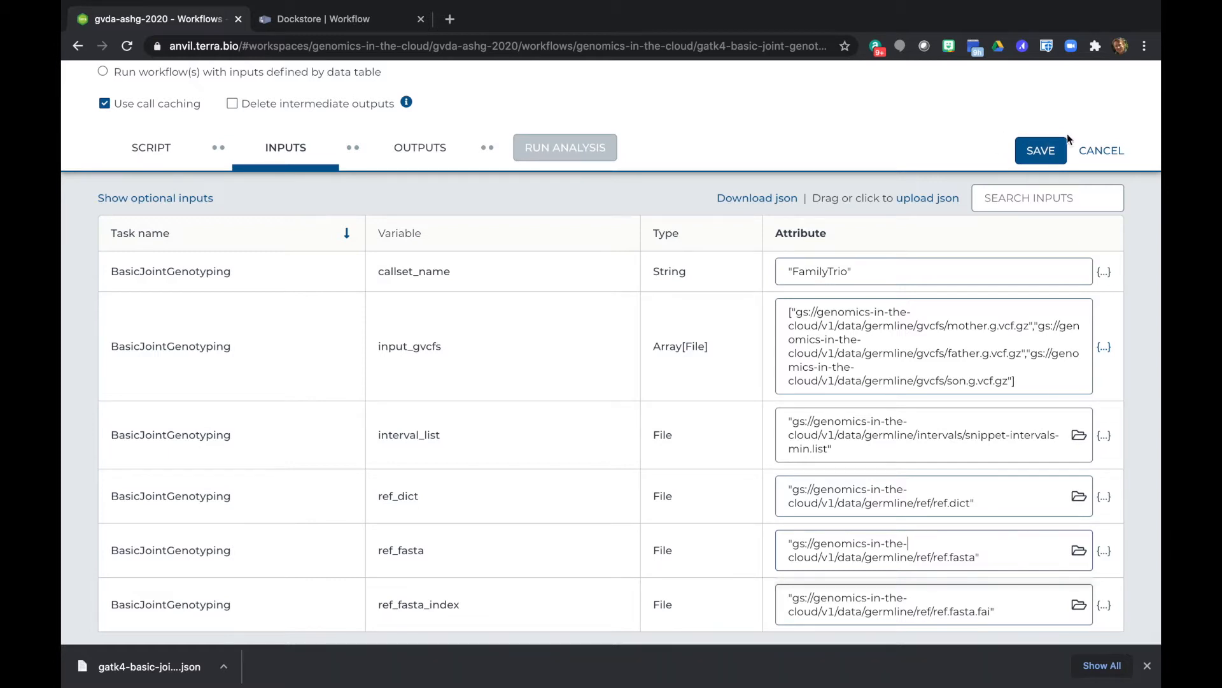
left_click(1046, 157)
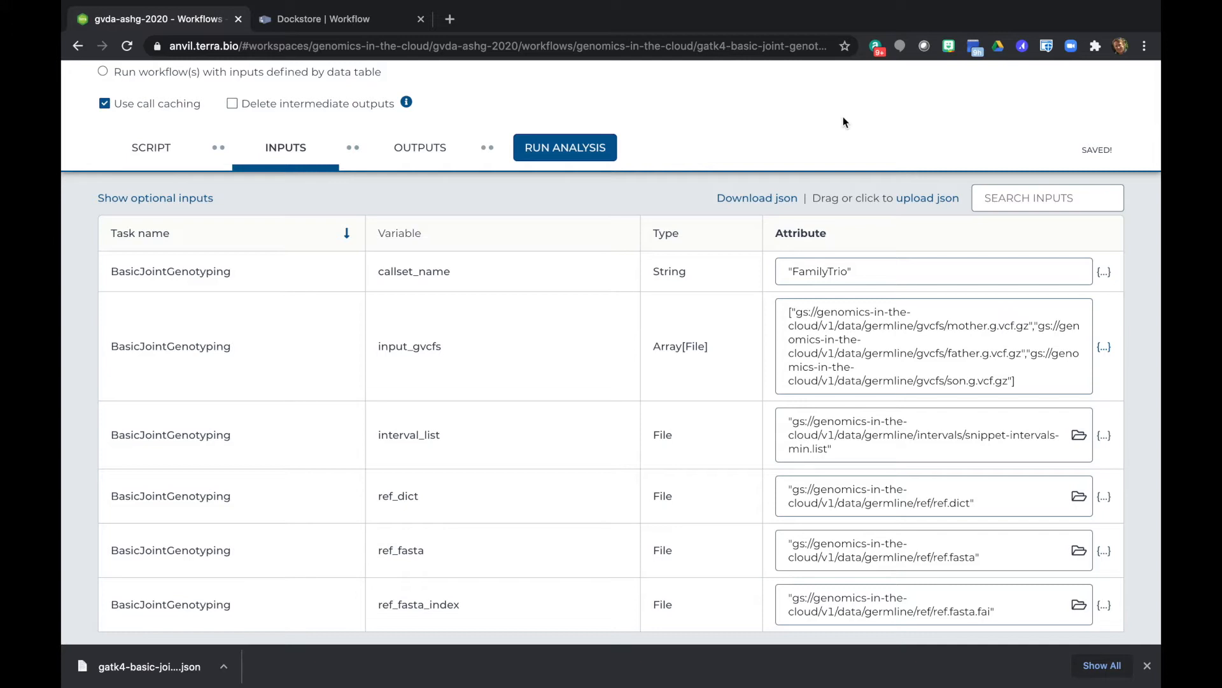
Step: Run the gatk4-basic-joint-genotyping analysis and confirm its launch
scroll(843, 117, "up", 5)
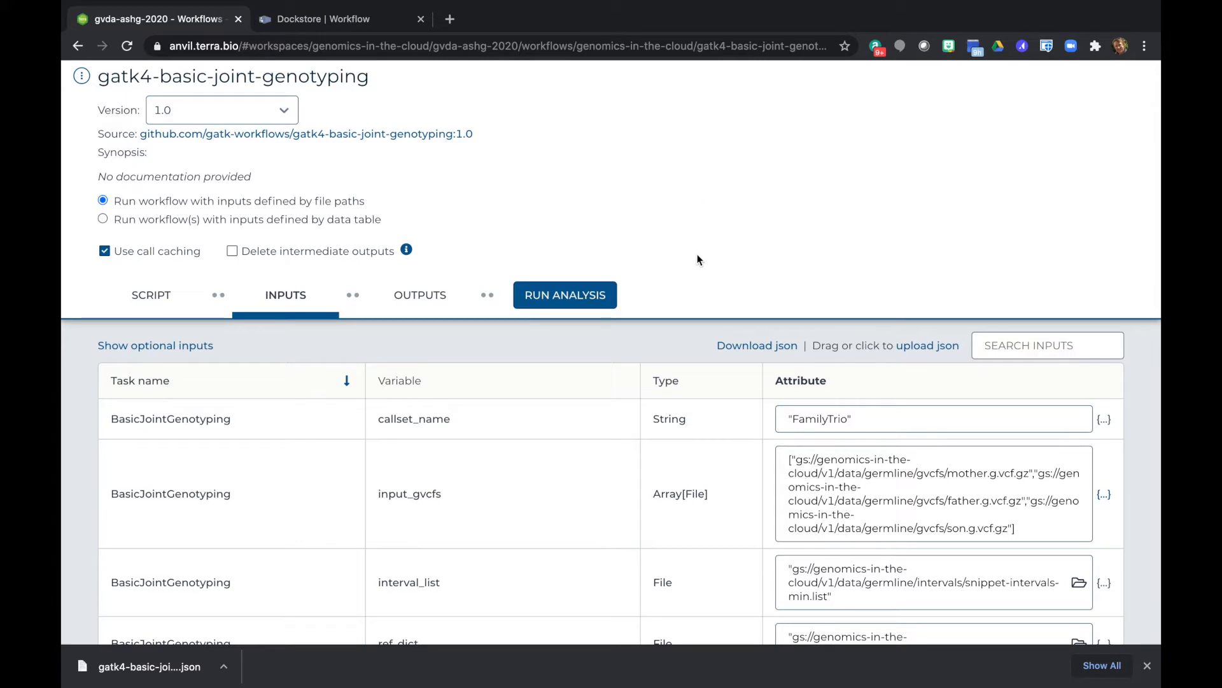
left_click(555, 296)
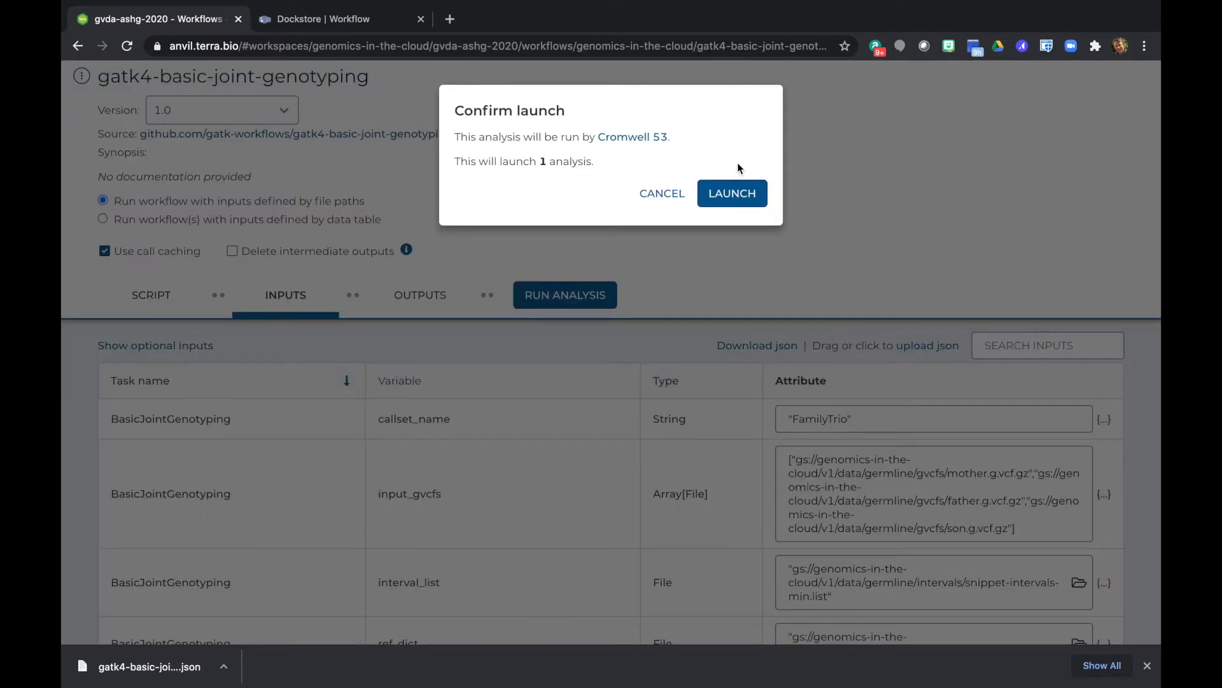
left_click(738, 199)
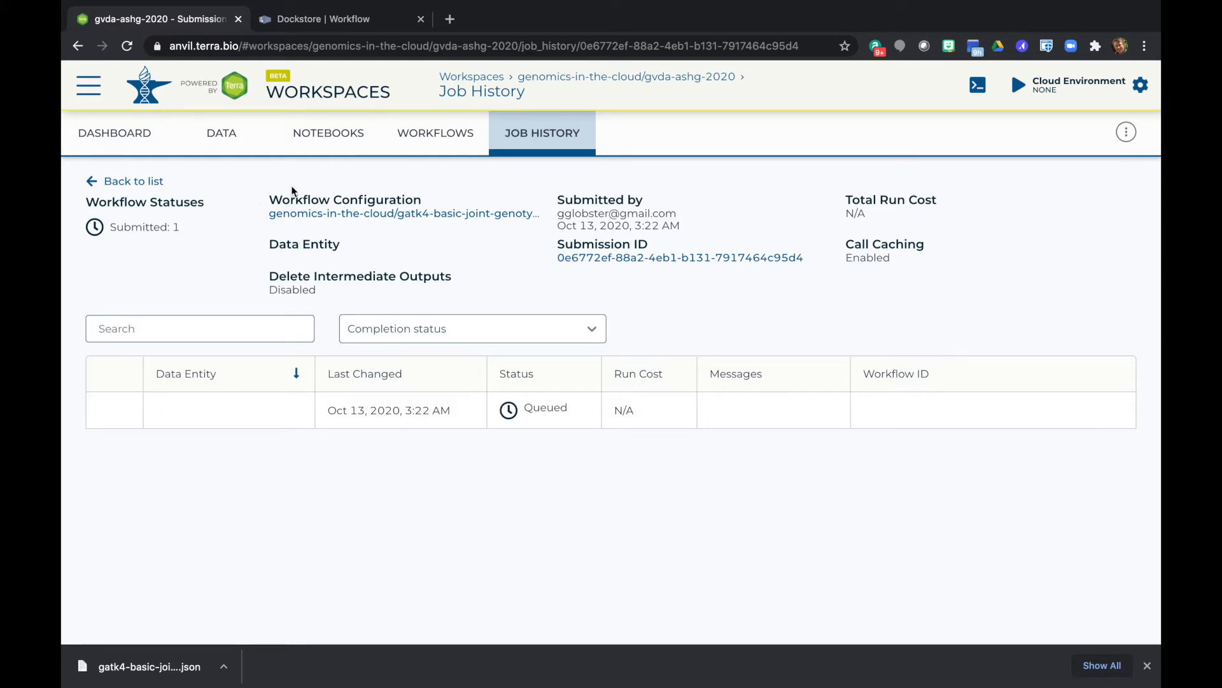
Step: Duplicate the gatk4-basic-joint-genotyping workflow in the workspace under the name gatk4-basic-joint-genotyping_data_tables
left_click(436, 139)
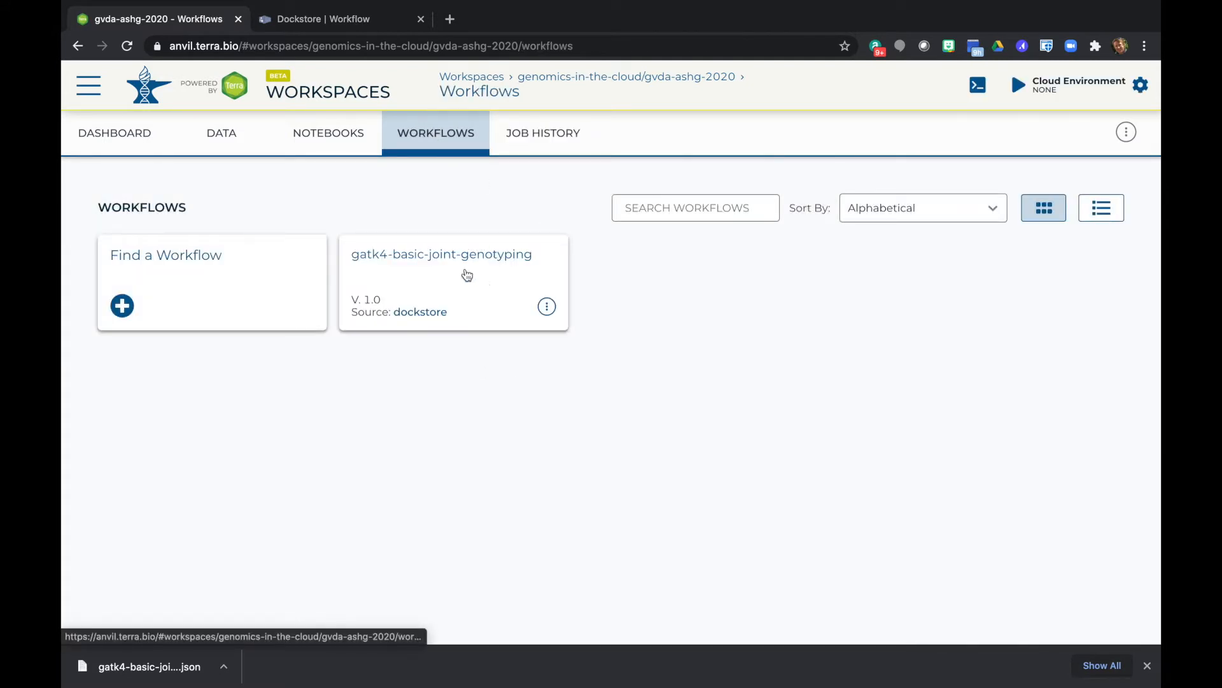
left_click(547, 307)
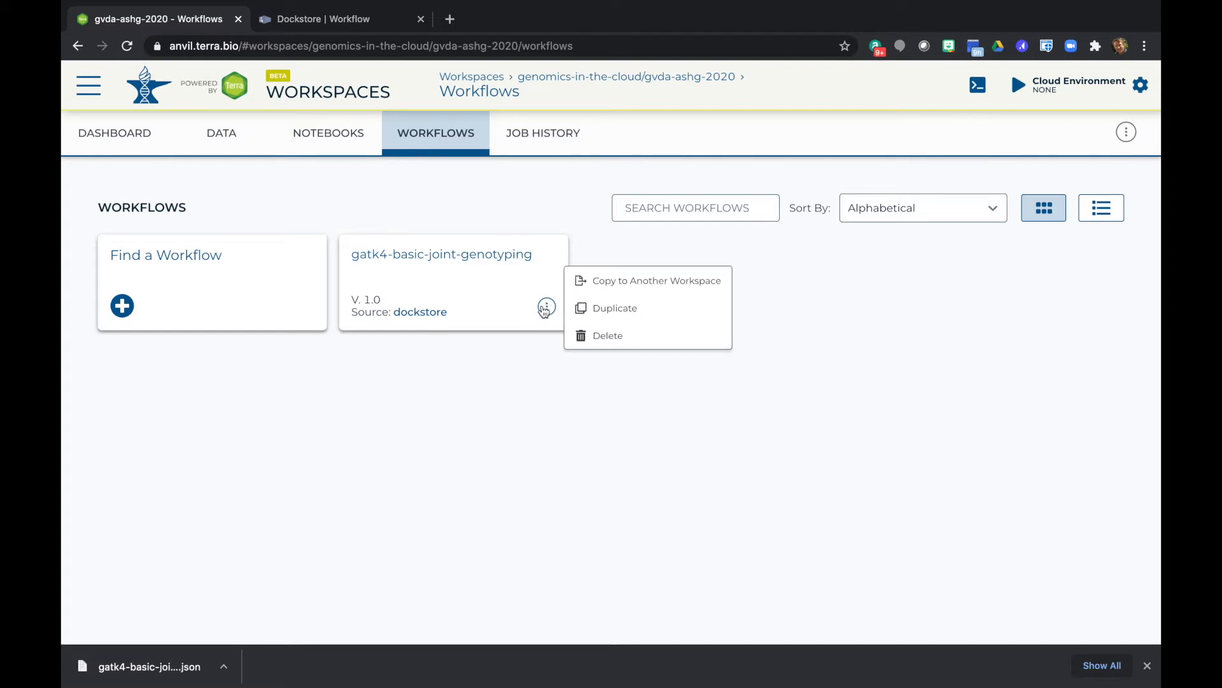
left_click(622, 310)
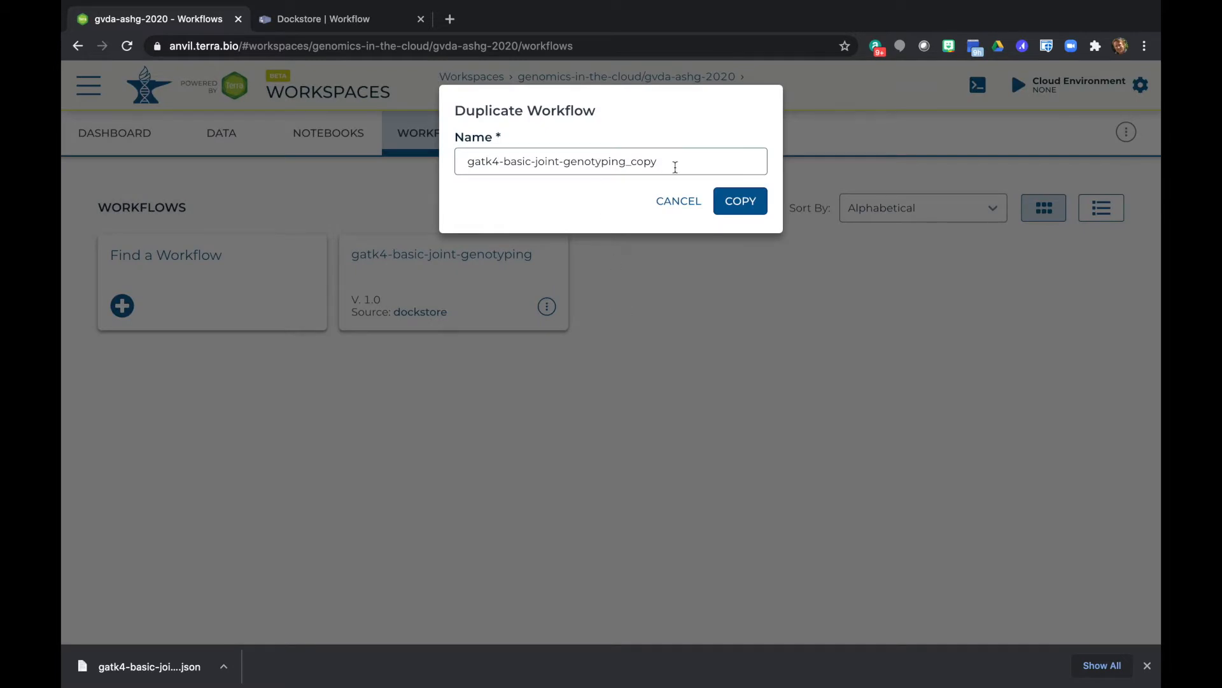
left_click(631, 161)
left_click_drag(630, 161, 678, 166)
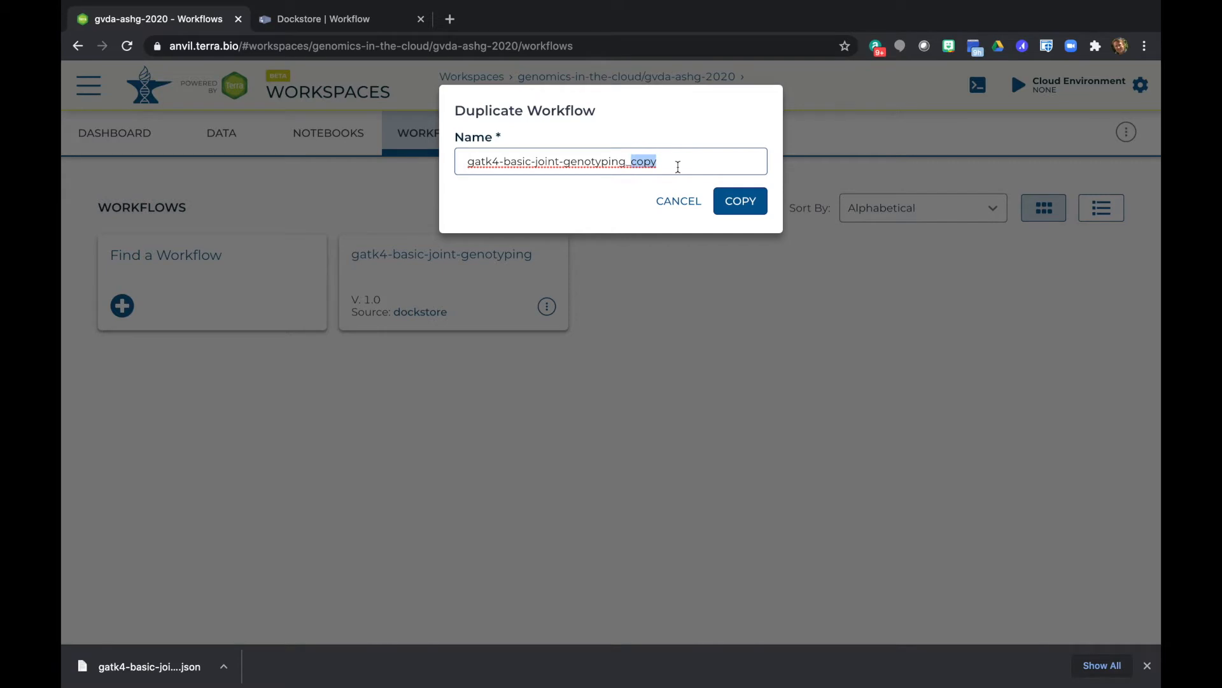
type("data_tables")
left_click(733, 202)
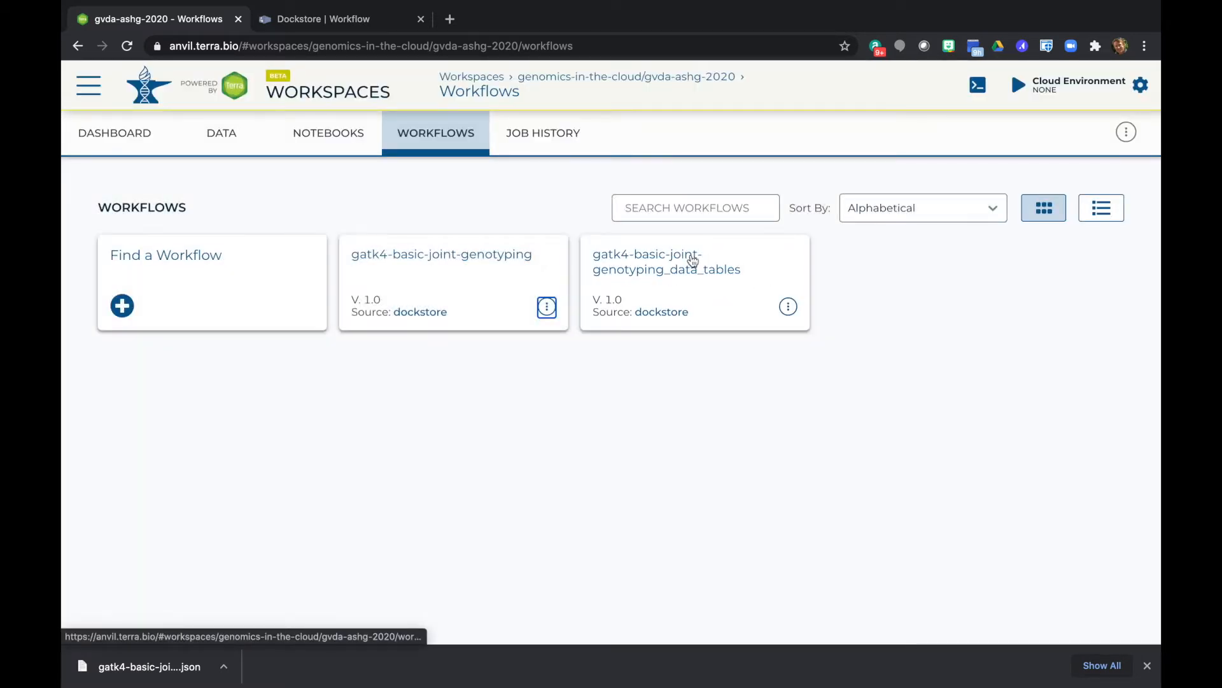
Step: Open the gatk4-basic-joint-genotyping_data_tables workflow and set it to run with inputs defined by data table
left_click(668, 261)
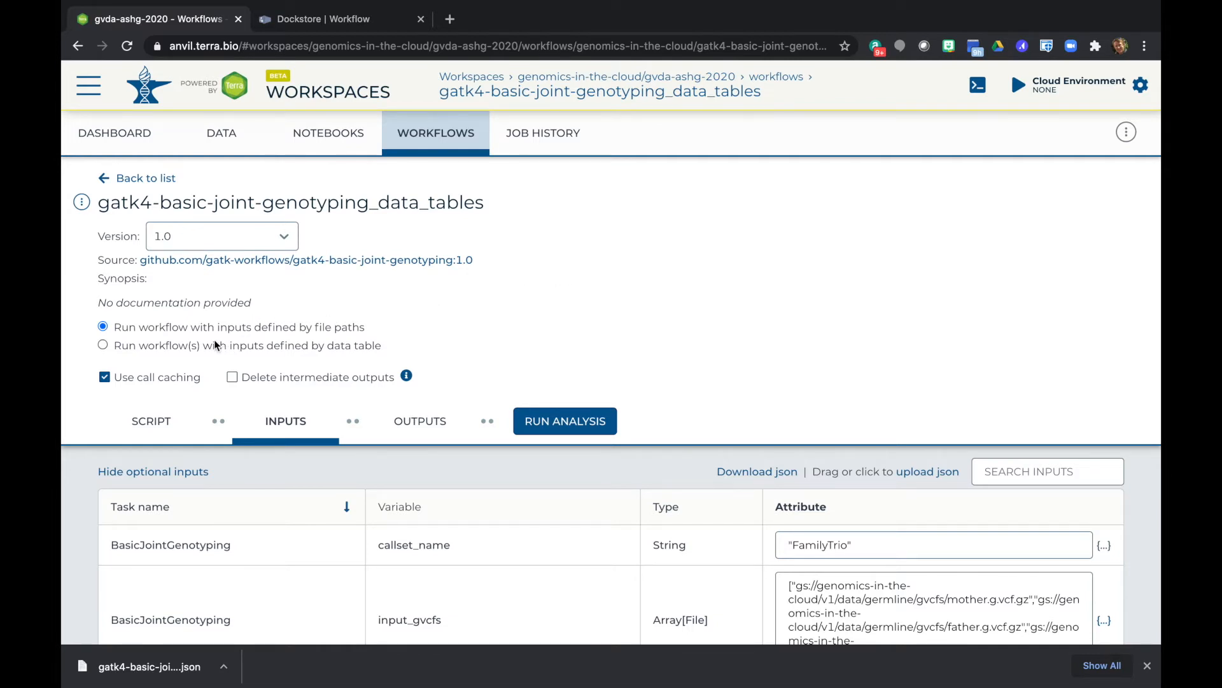
left_click(102, 345)
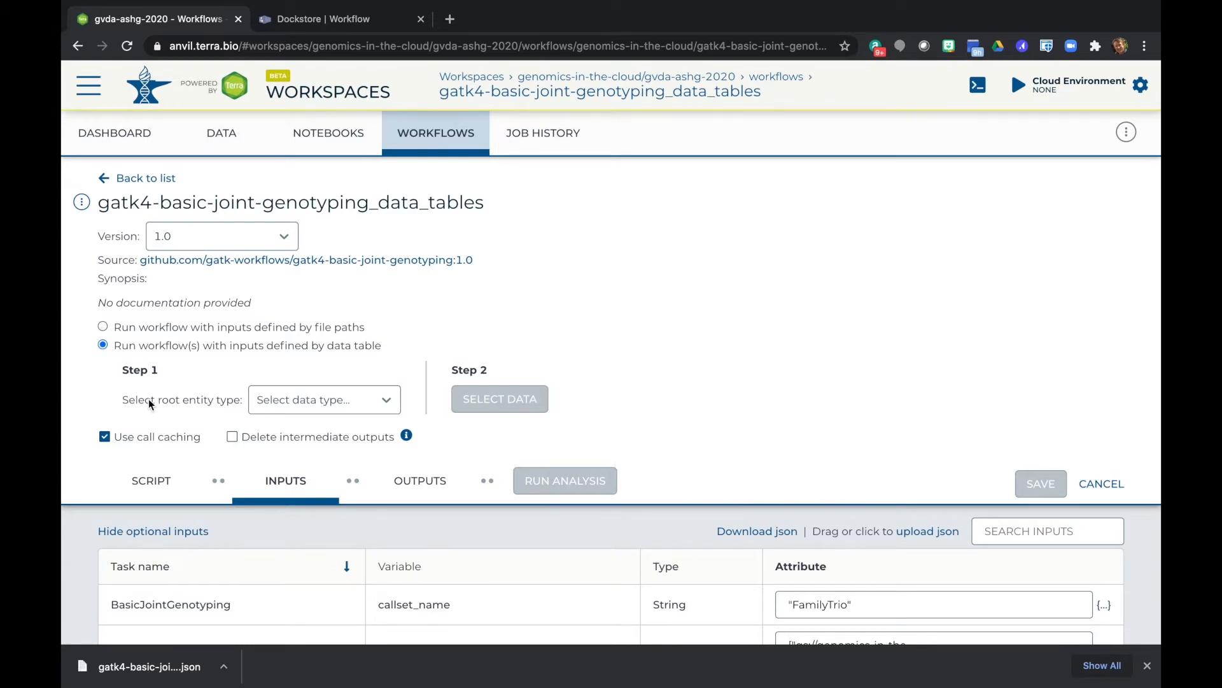
Step: Set the root entity type of the gatk4-basic-joint-genotyping_data_tables workflow to sequencing_set
left_click_drag(157, 403, 392, 403)
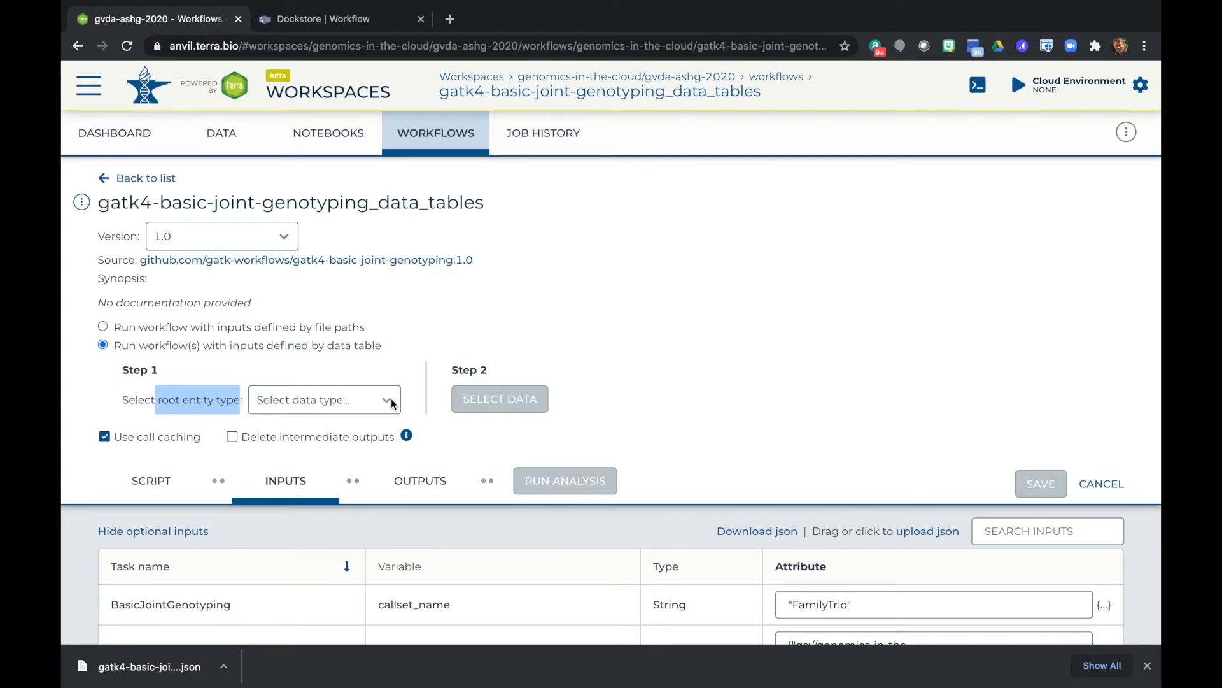
left_click(393, 403)
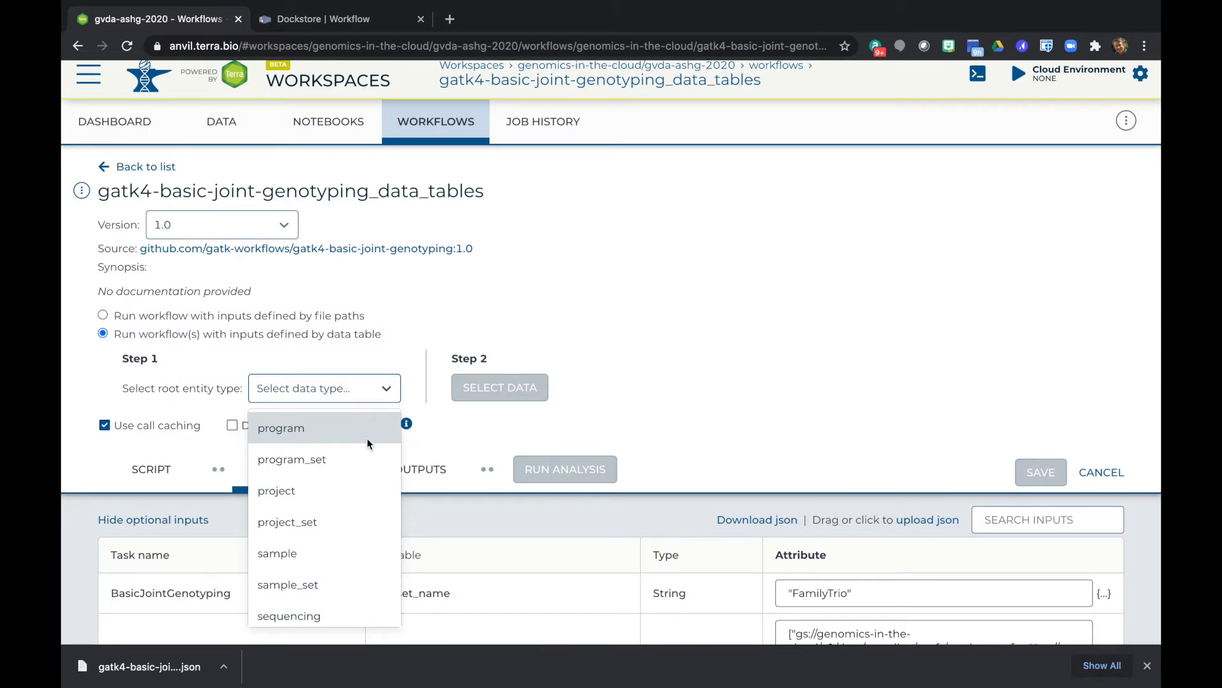
scroll(366, 438, "down", 2)
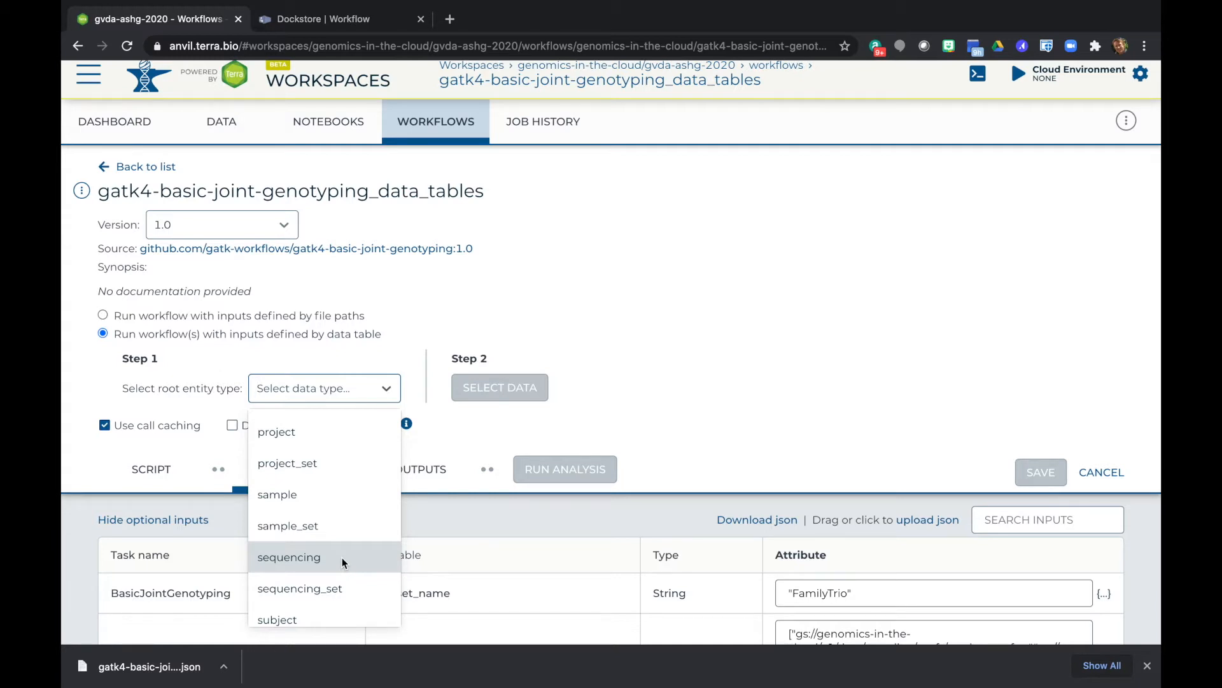
left_click(331, 589)
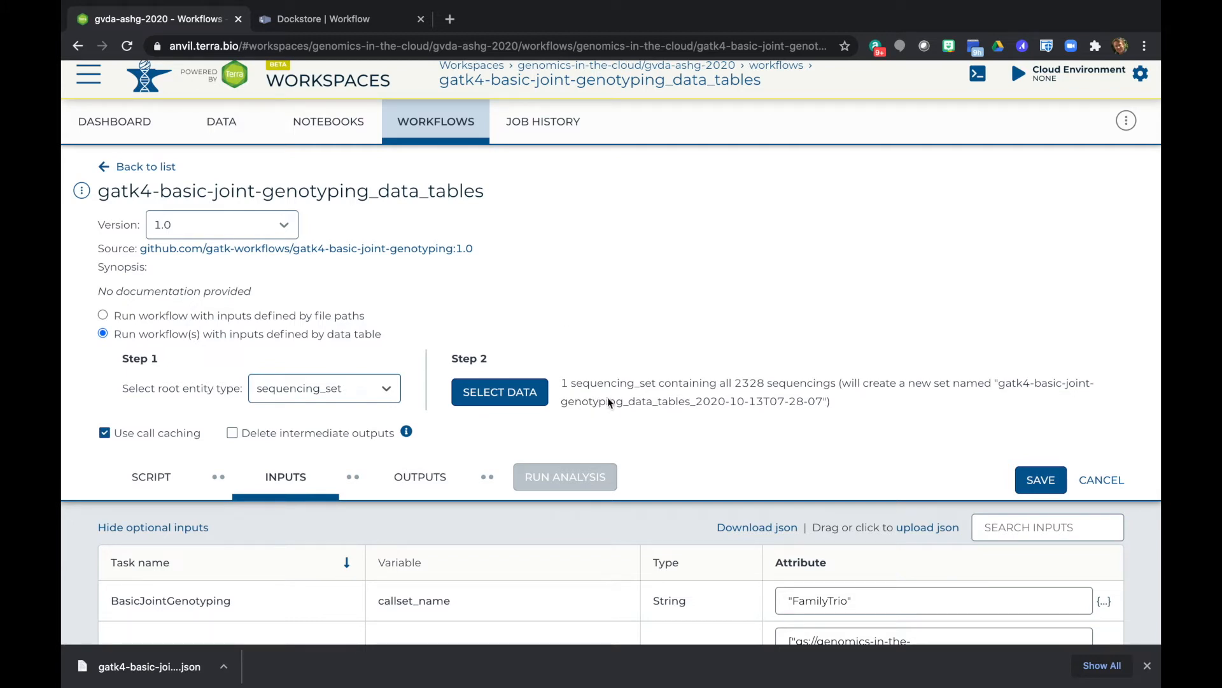
left_click_drag(663, 384, 819, 390)
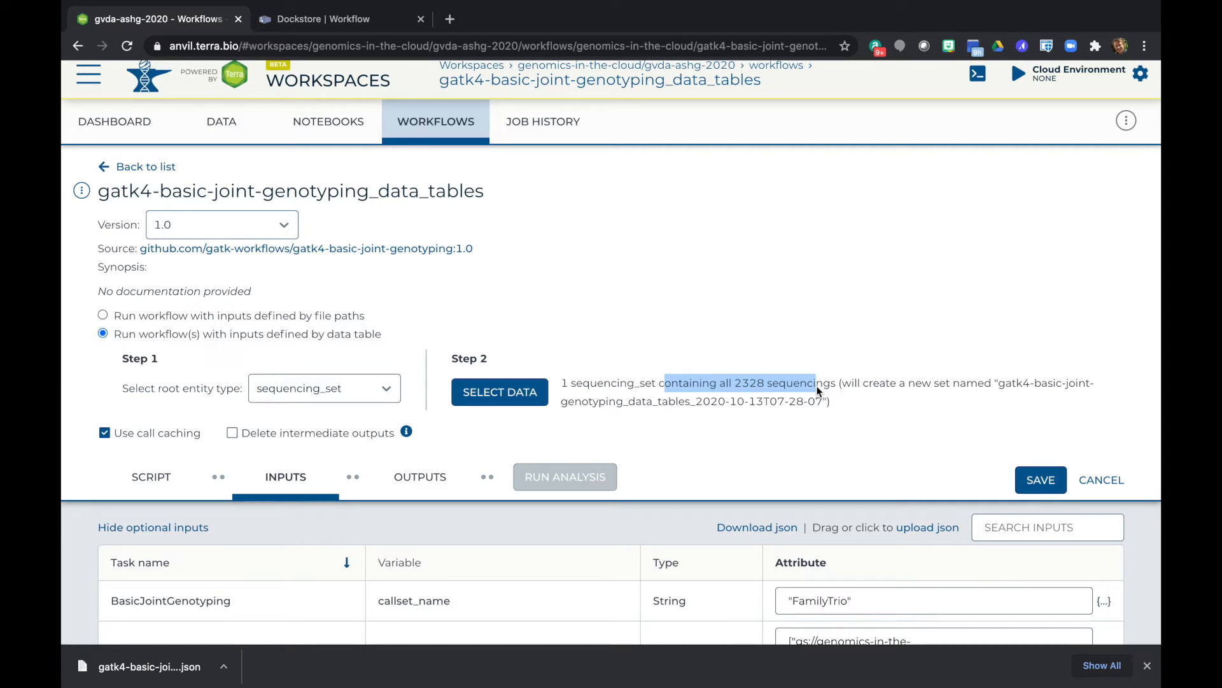
left_click(592, 328)
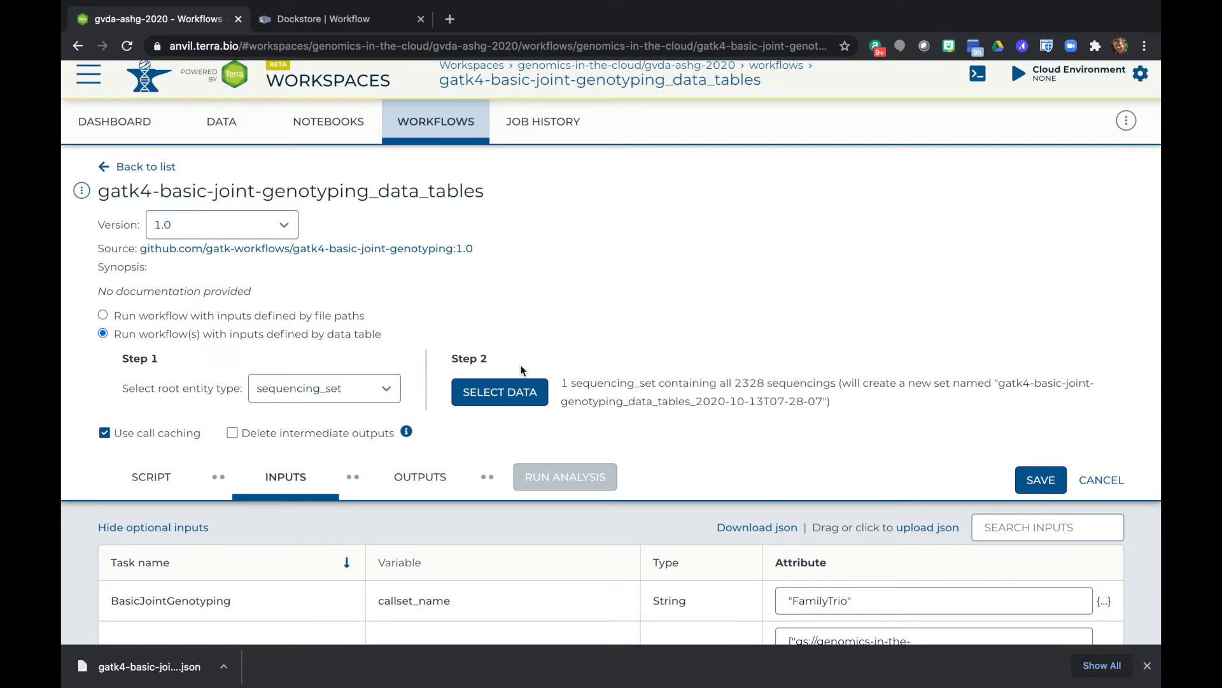
Step: Choose to create a new set from selected sequencings and sort the sequencings by data_format in descending order
left_click(500, 394)
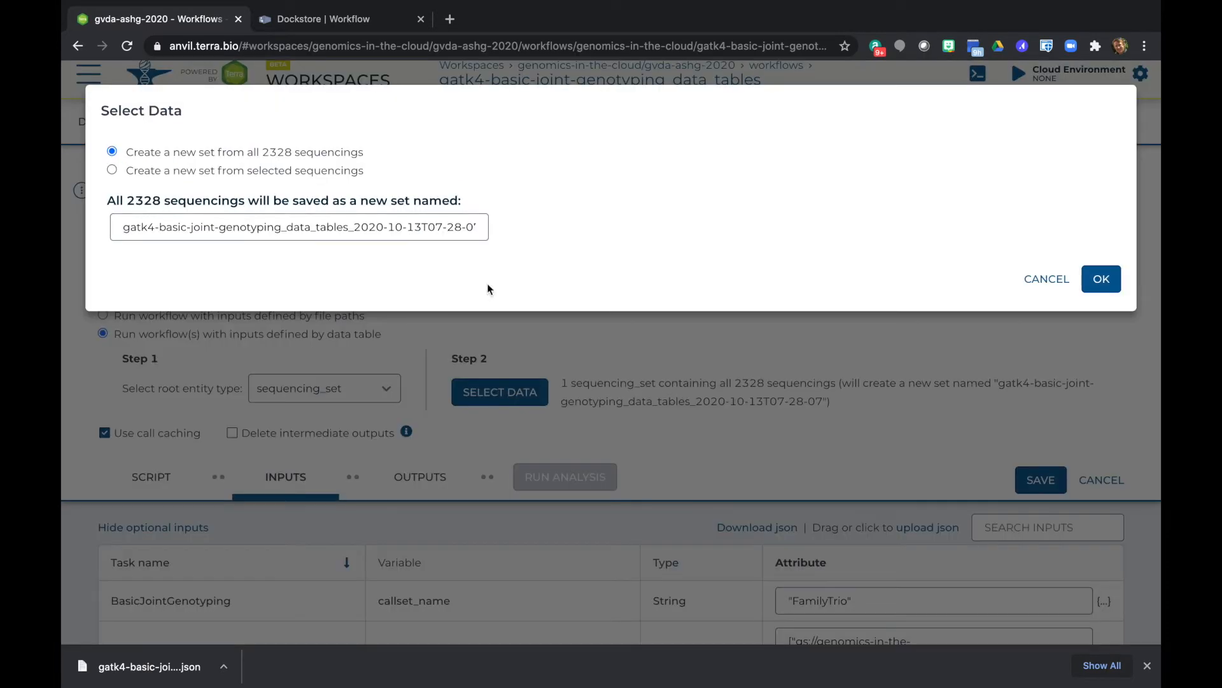
left_click(216, 170)
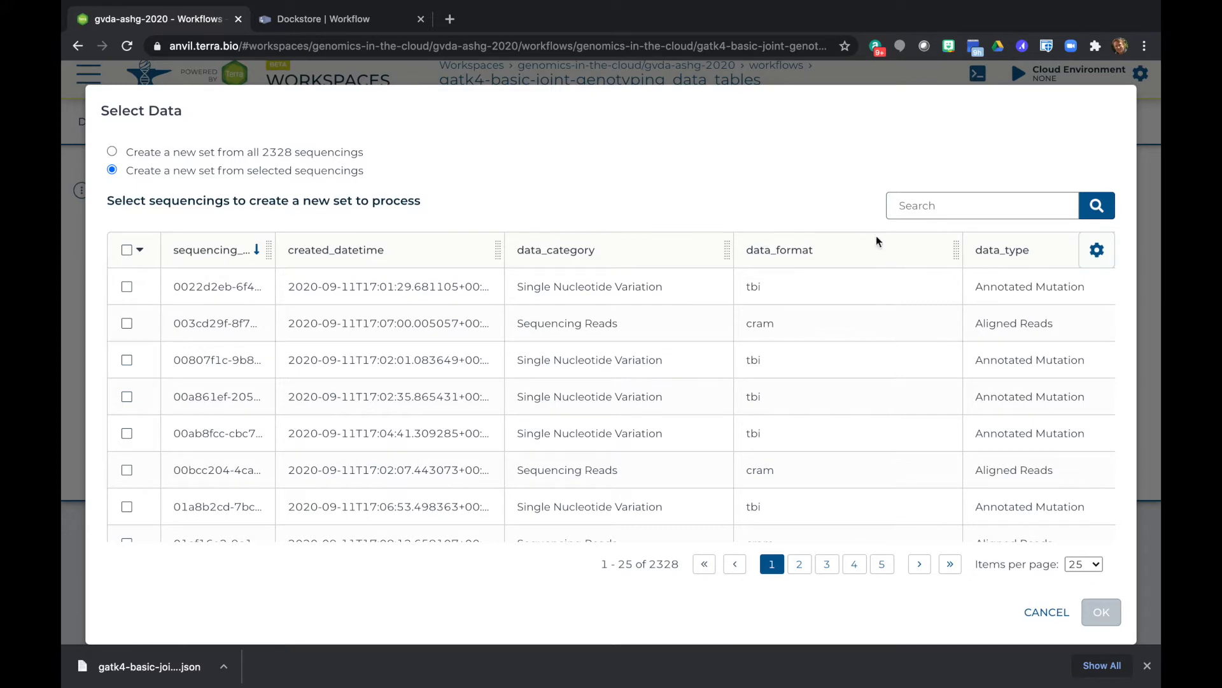
left_click(861, 251)
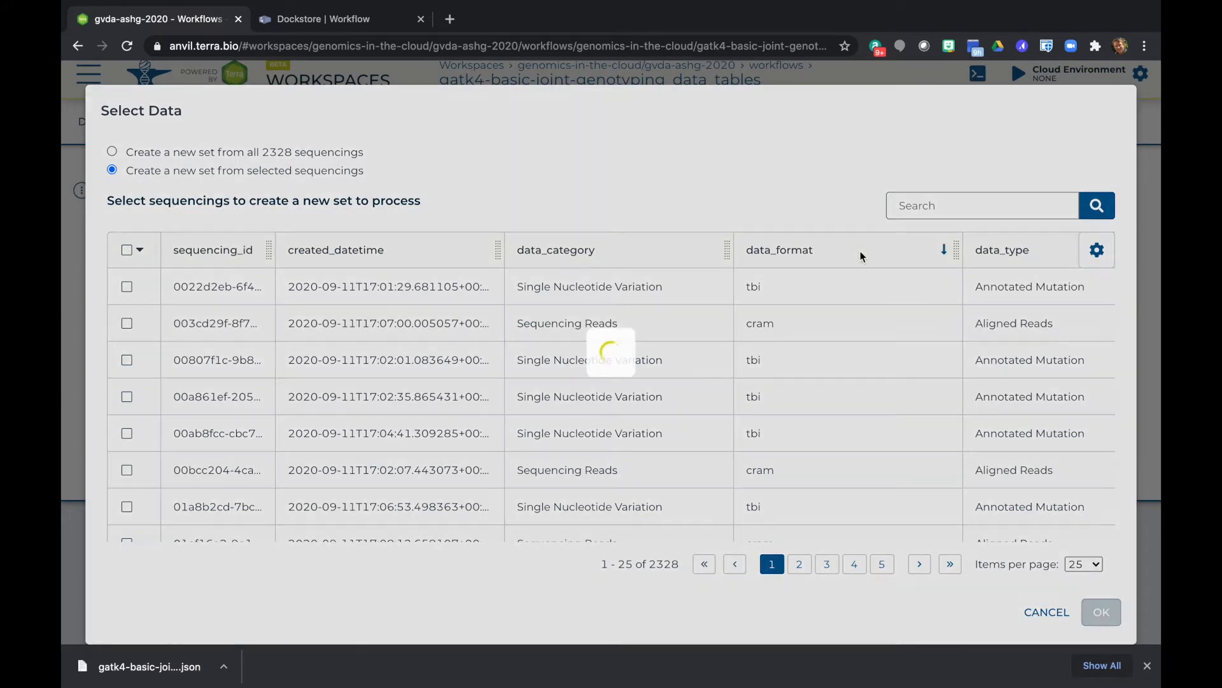
left_click(865, 252)
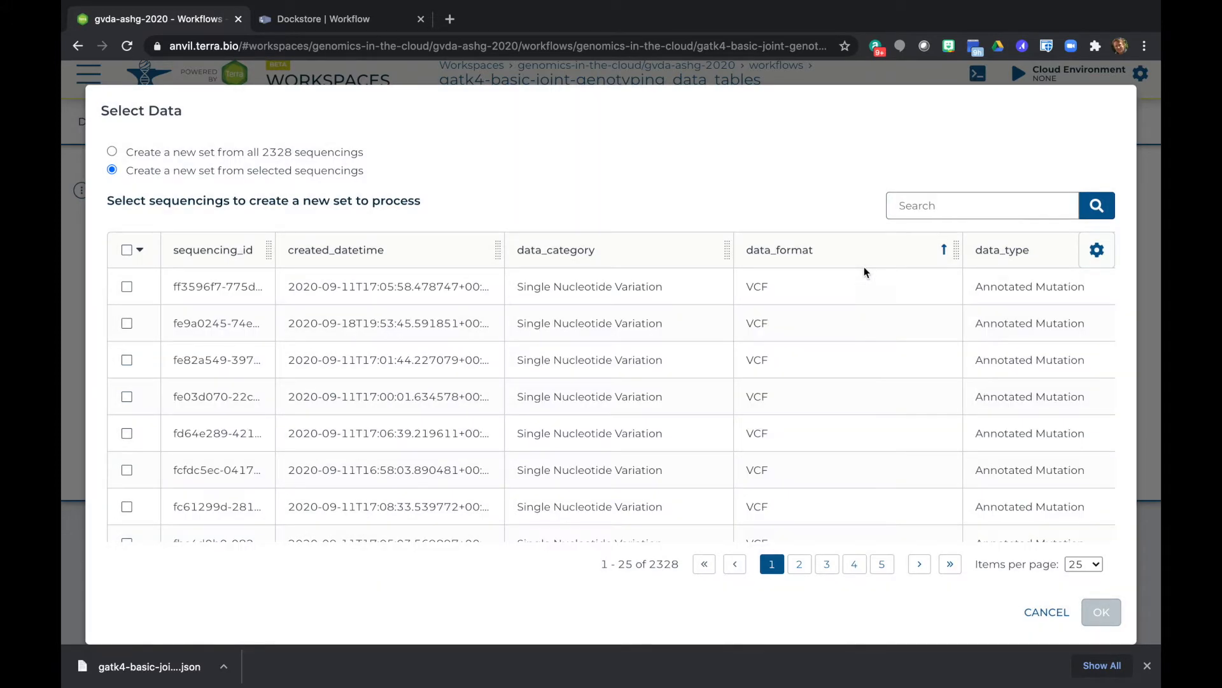
Step: Check the file names for g.vcf files and select the three sequencings starting with fe82a549, fe03d070 and fd64e289
scroll(866, 360, "right", 10)
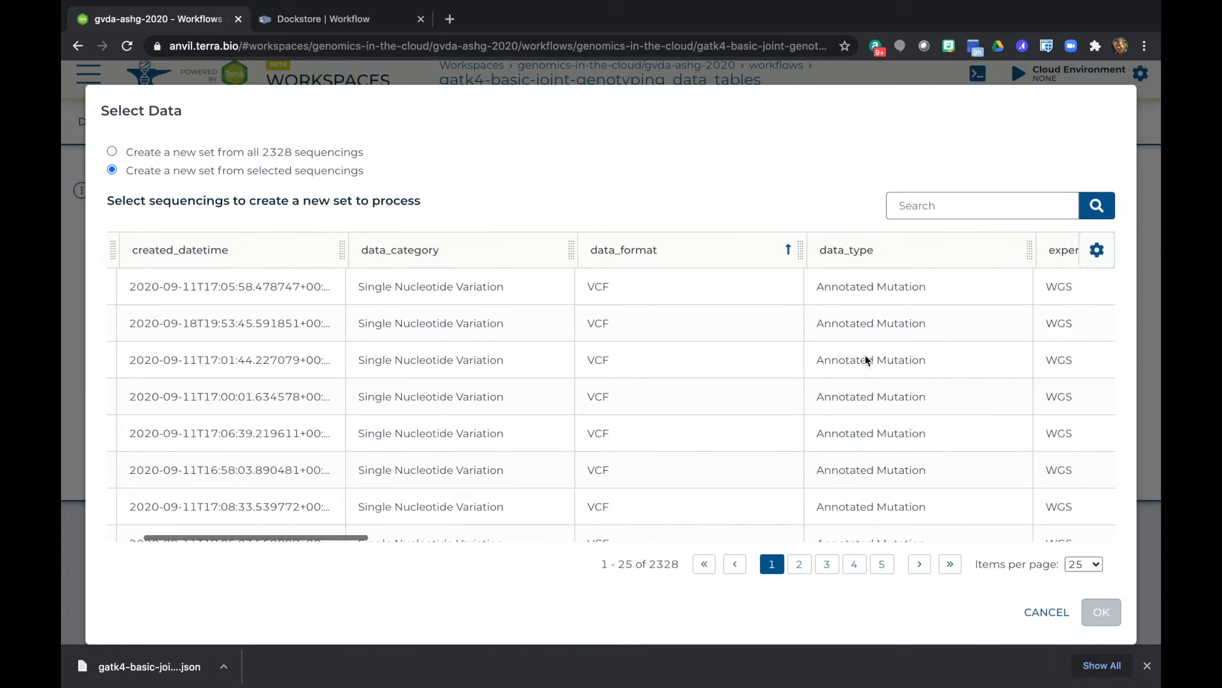
scroll(865, 360, "right", 10)
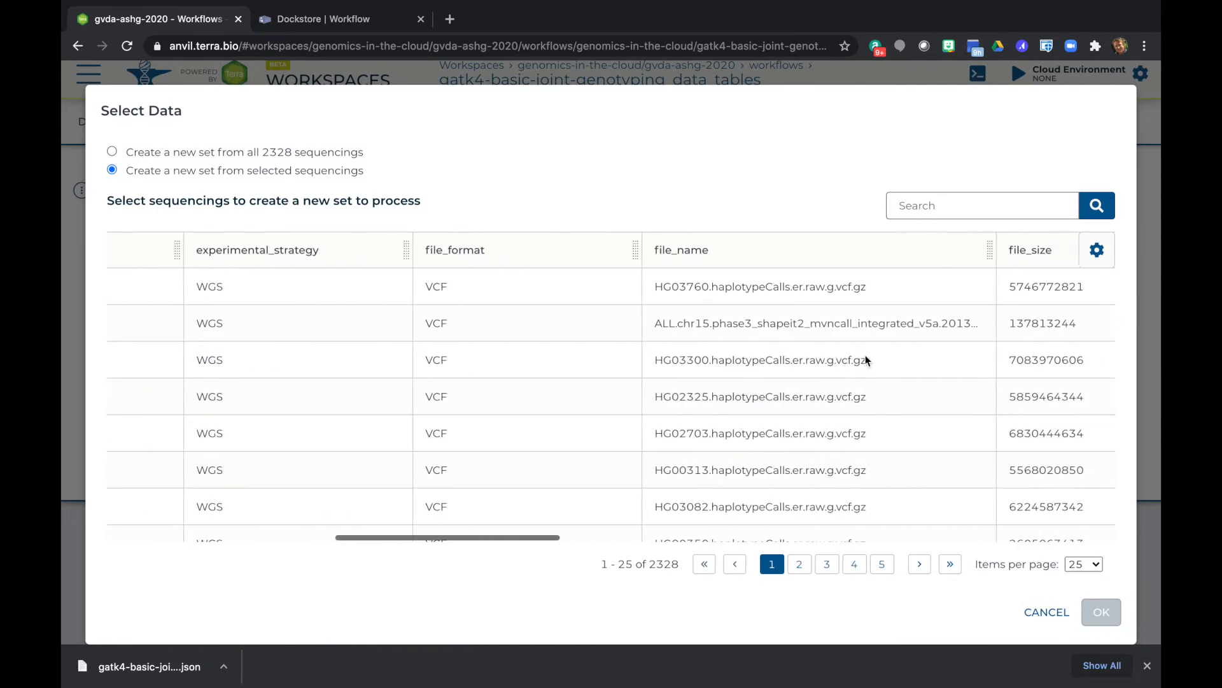
left_click_drag(821, 360, 843, 360)
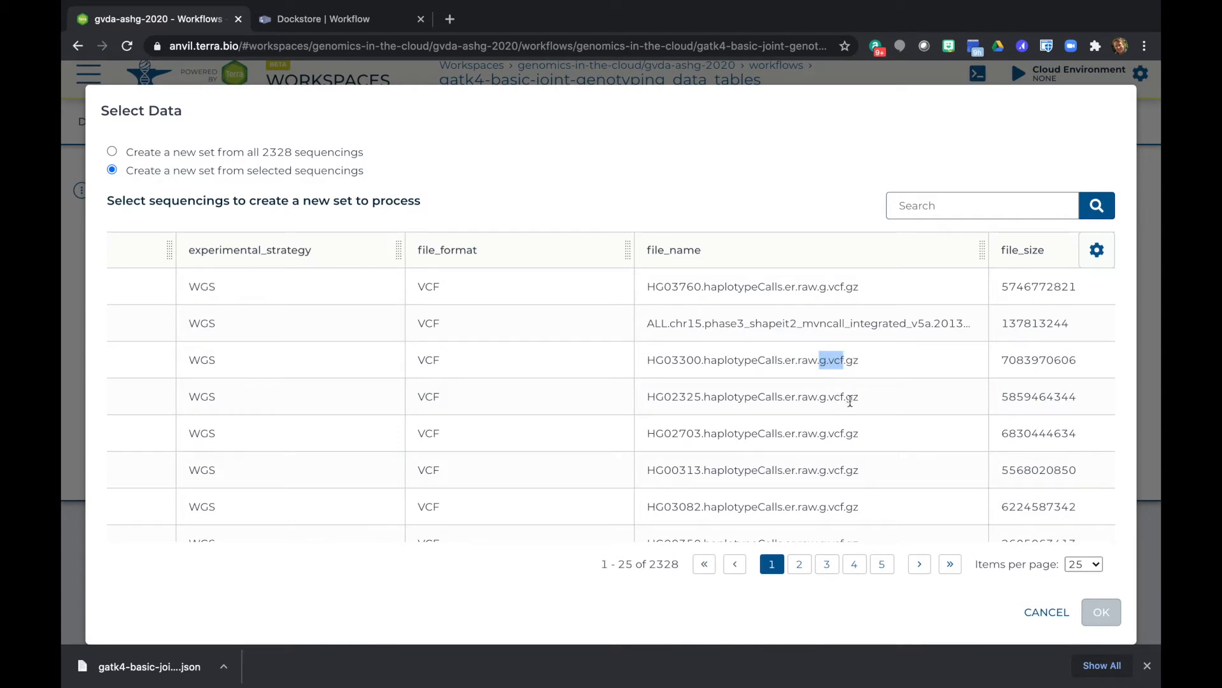
scroll(773, 388, "left", 14)
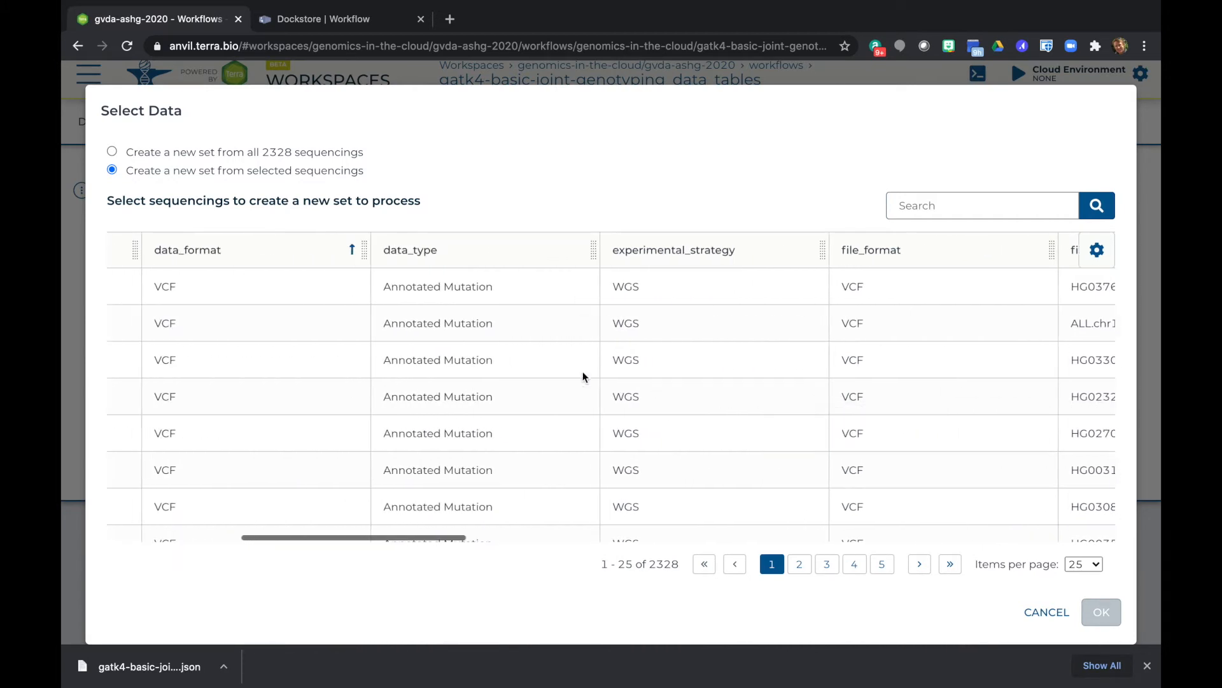
scroll(343, 356, "left", 5)
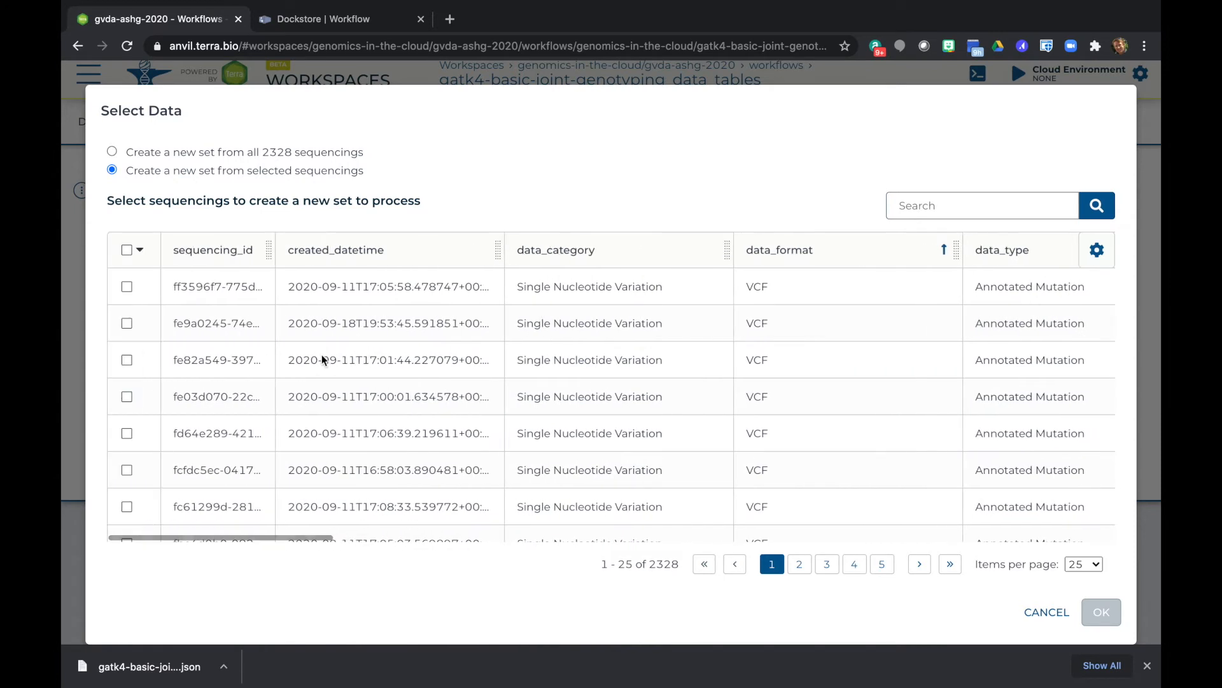
left_click(127, 362)
left_click(126, 397)
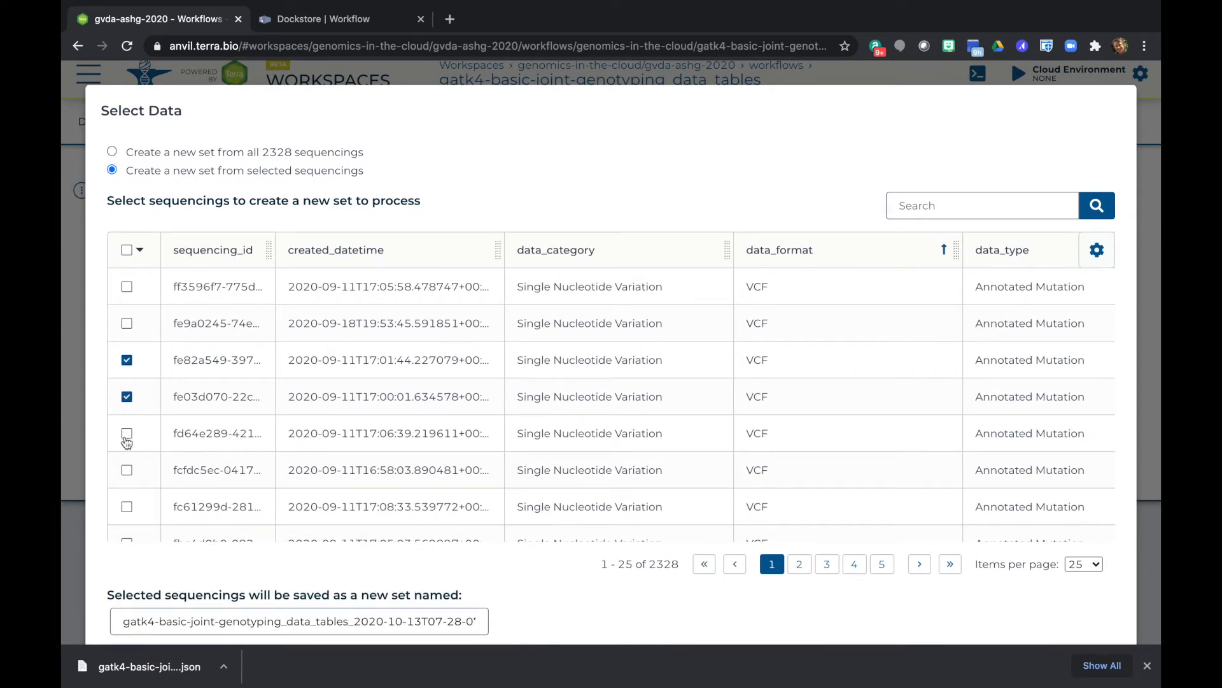
left_click(126, 437)
Step: Name the new set of selected sequencings jg-test1 and confirm the data selection
scroll(293, 611, "down", 2)
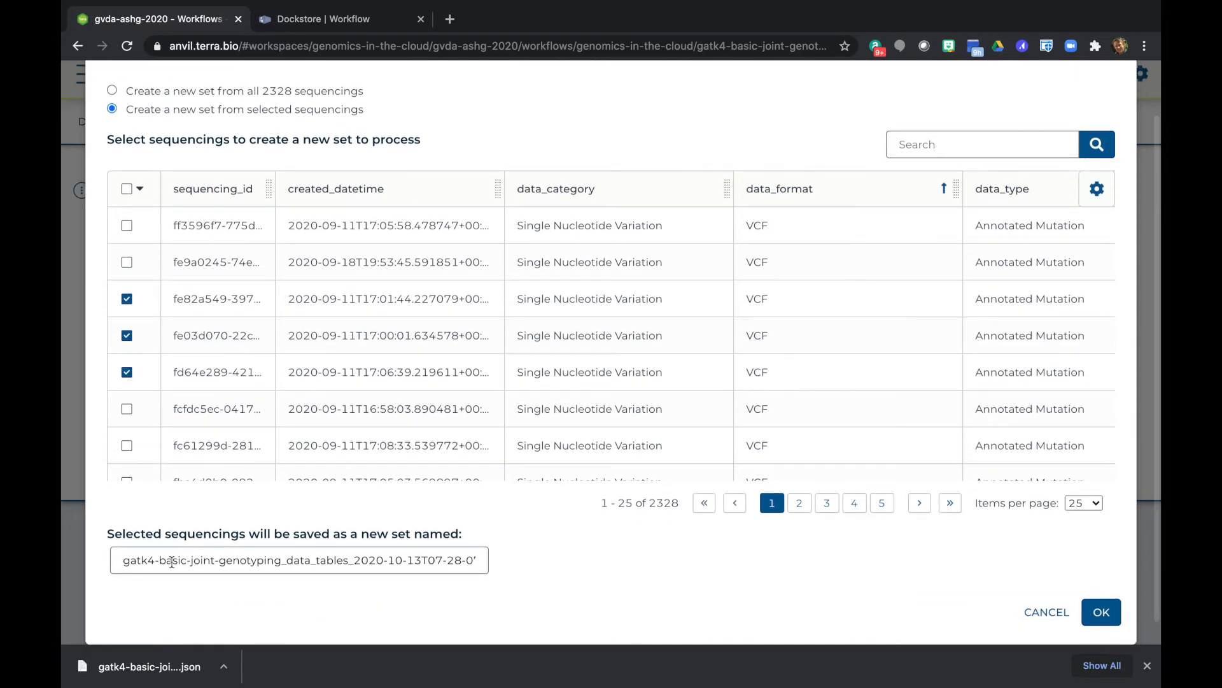
left_click_drag(123, 560, 503, 574)
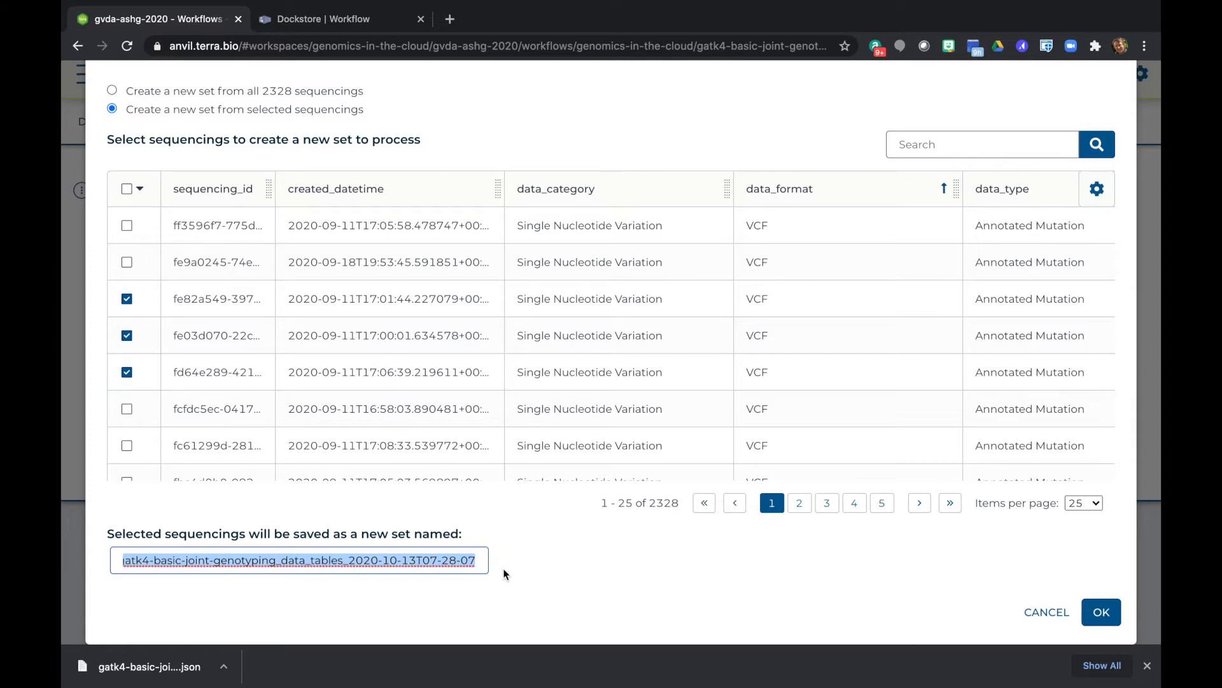
left_click(476, 560)
left_click_drag(477, 559, 108, 565)
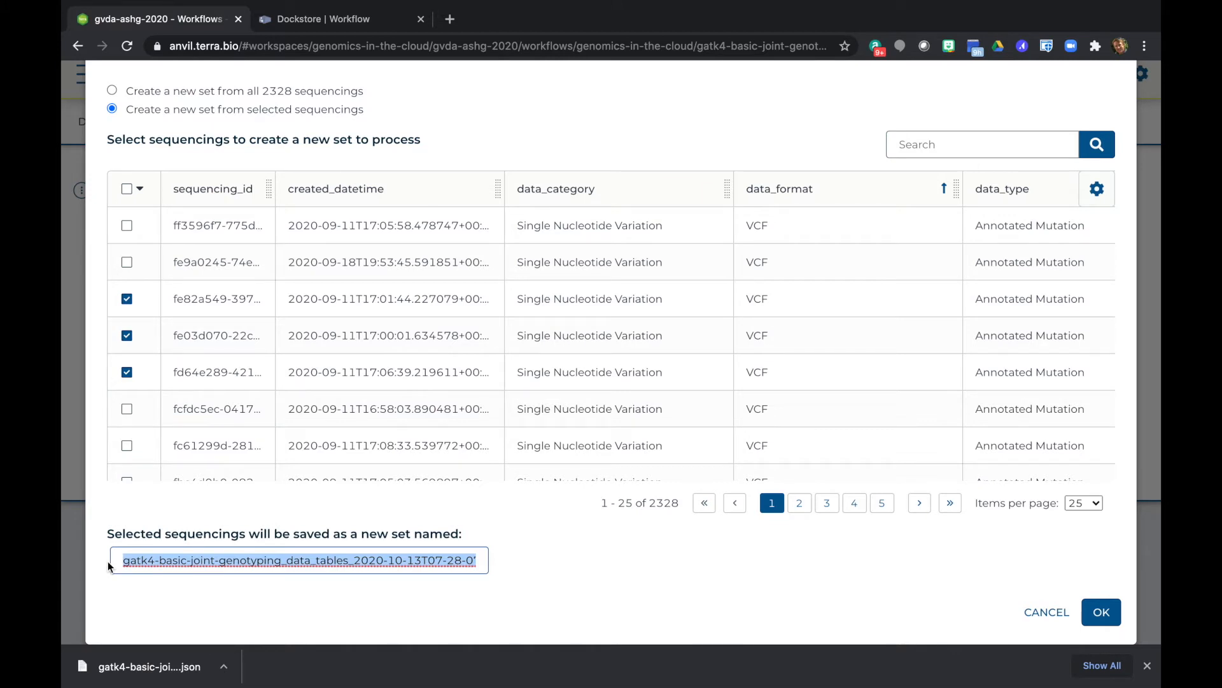
type("jg-test1")
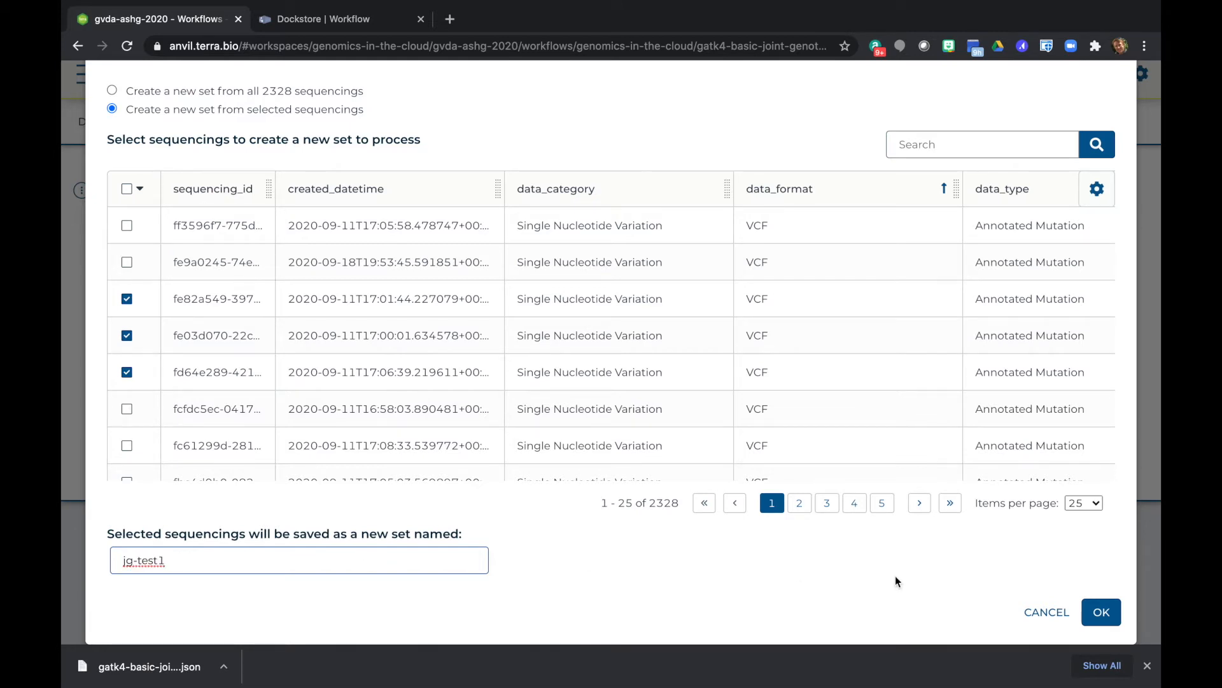
left_click(1101, 610)
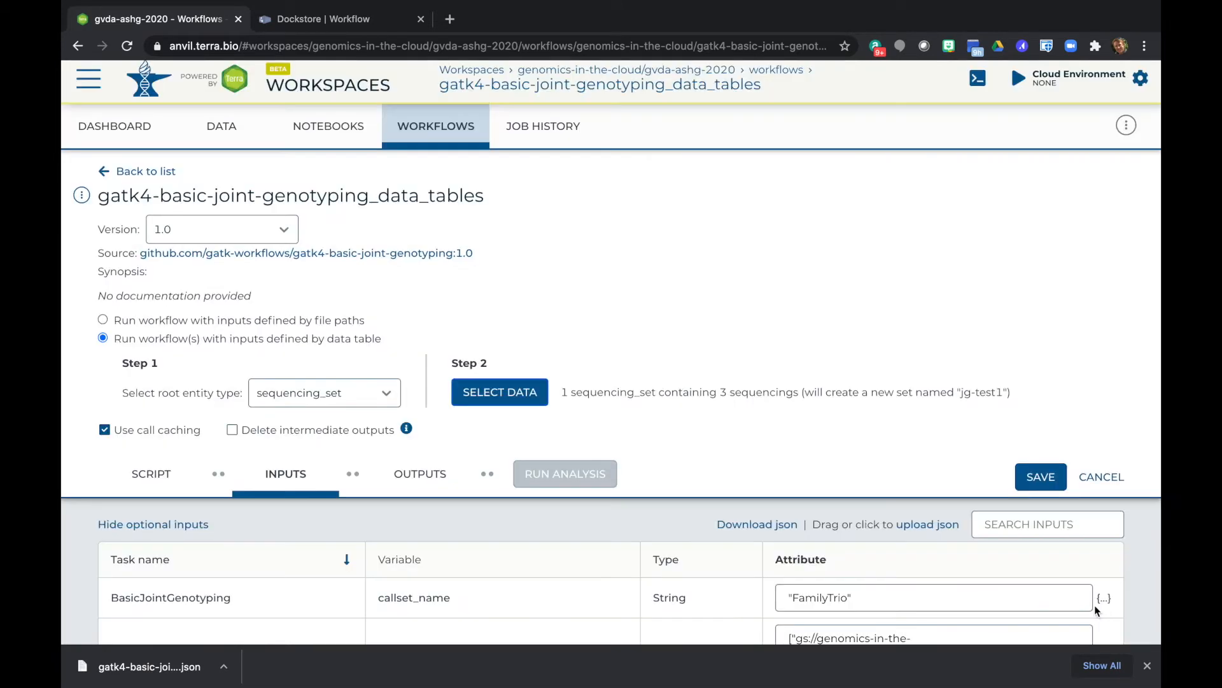
Step: Review the selected data summary and the workflow's input attributes for callset name, GVCFs, interval list and reference files
scroll(708, 315, "down", 1)
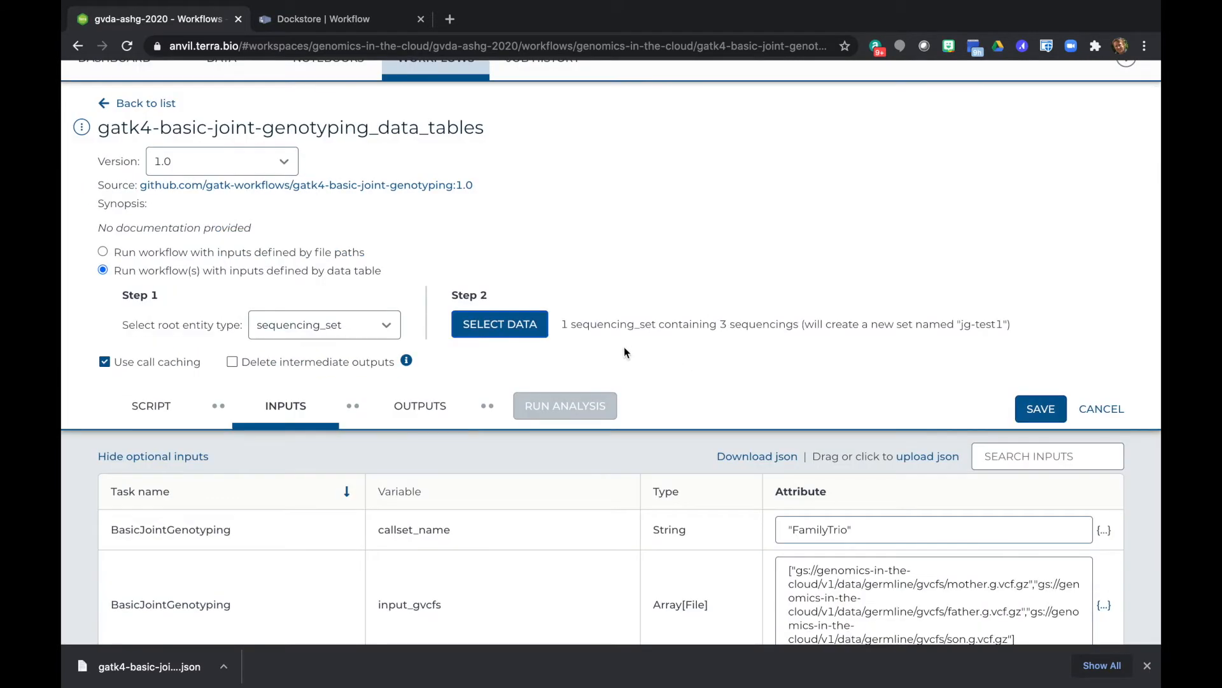
left_click_drag(560, 326, 1015, 333)
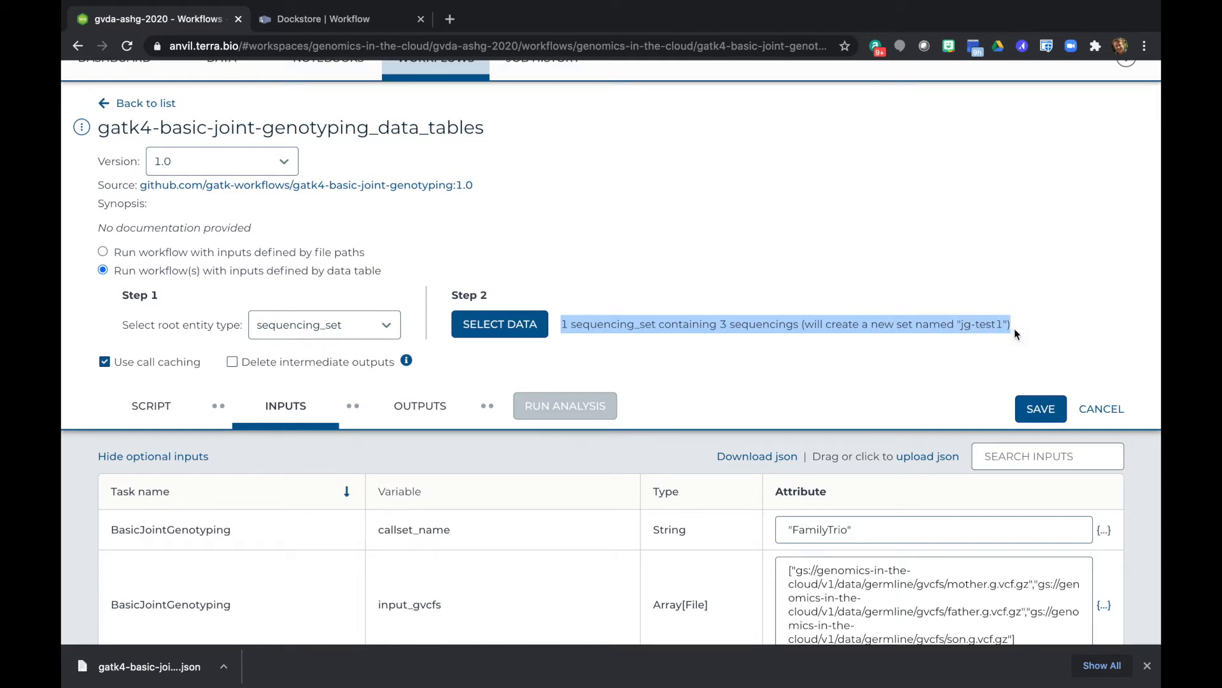
left_click(968, 326)
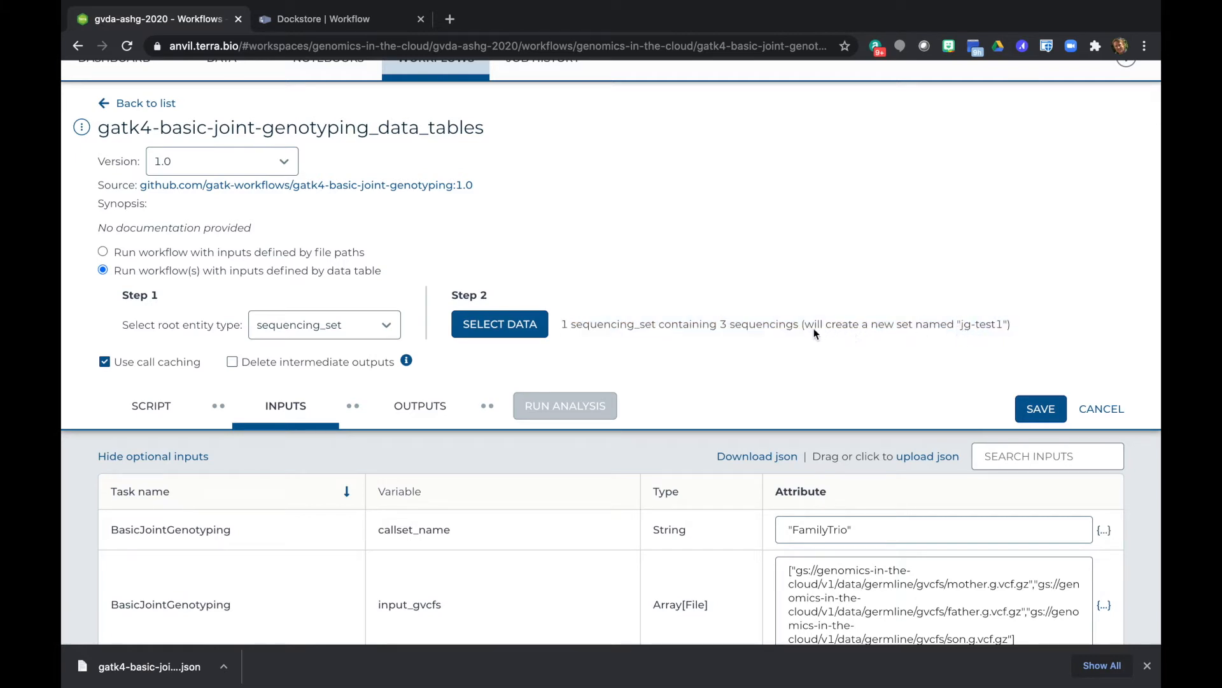
left_click_drag(820, 328, 1013, 326)
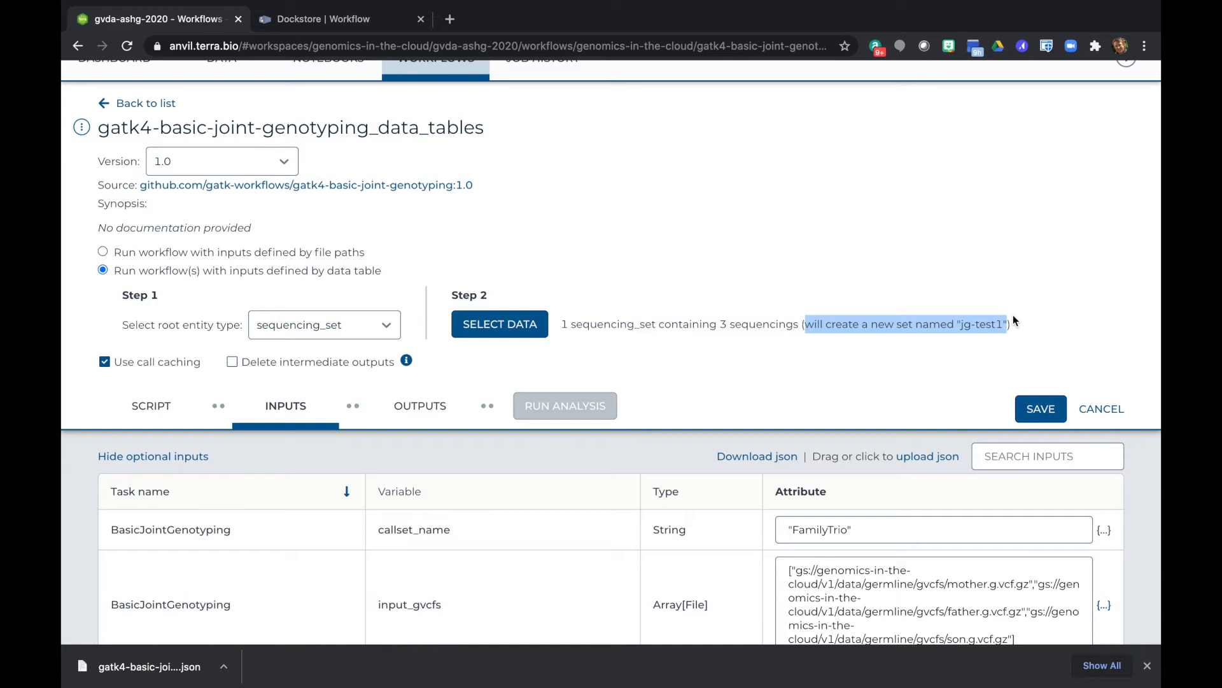
left_click(862, 362)
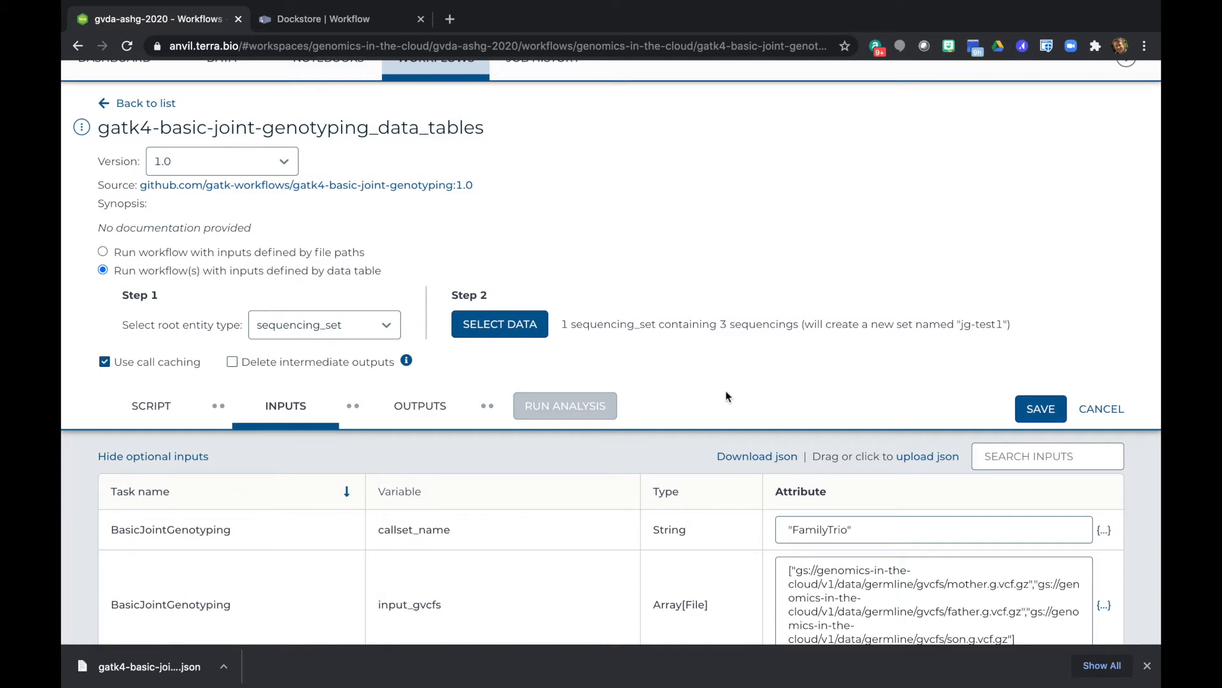
scroll(714, 398, "down", 3)
scroll(714, 401, "down", 4)
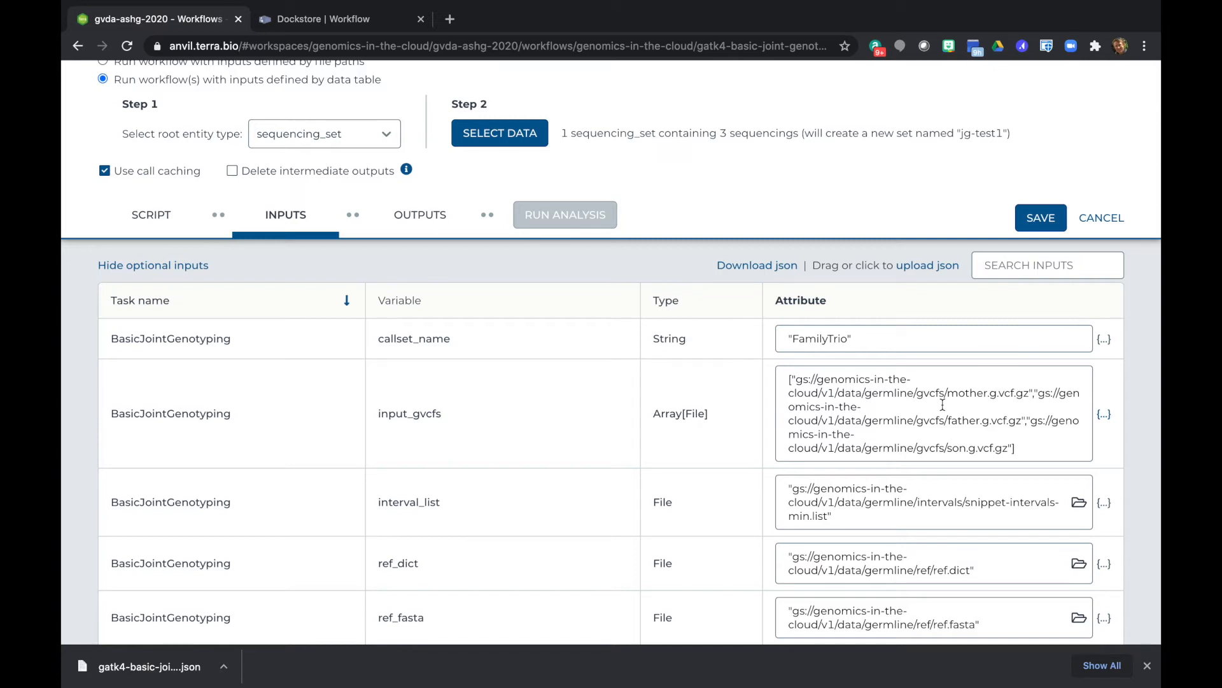
scroll(886, 427, "down", 3)
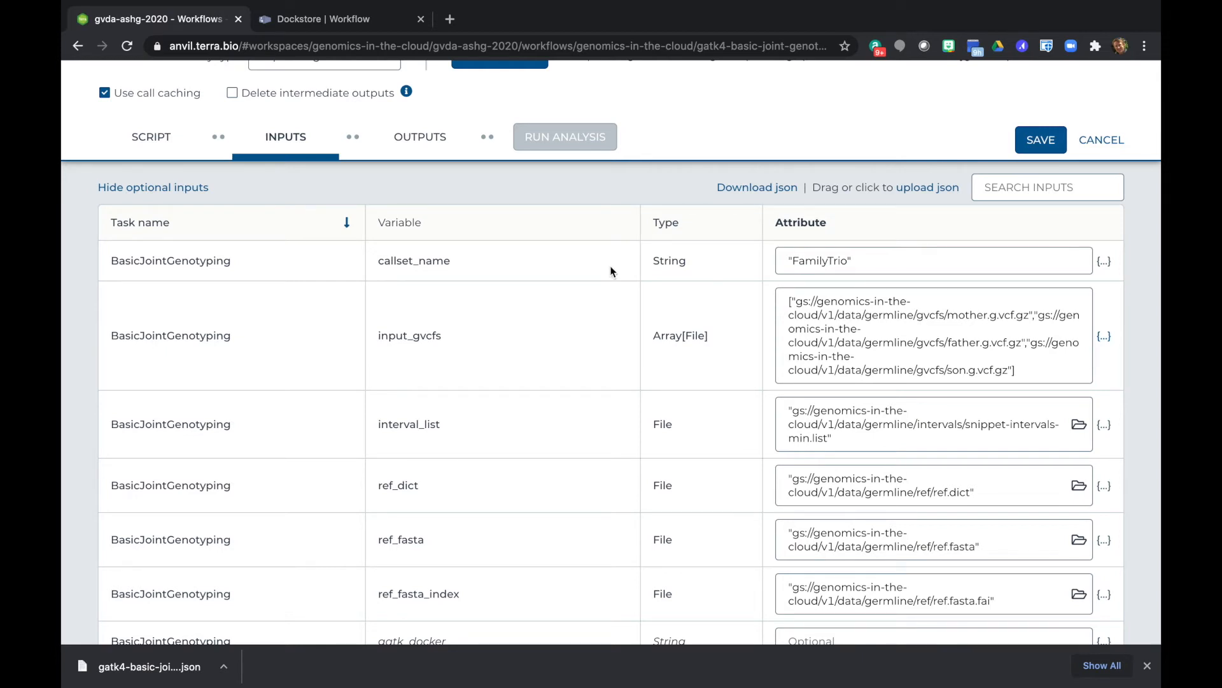
scroll(610, 266, "up", 5)
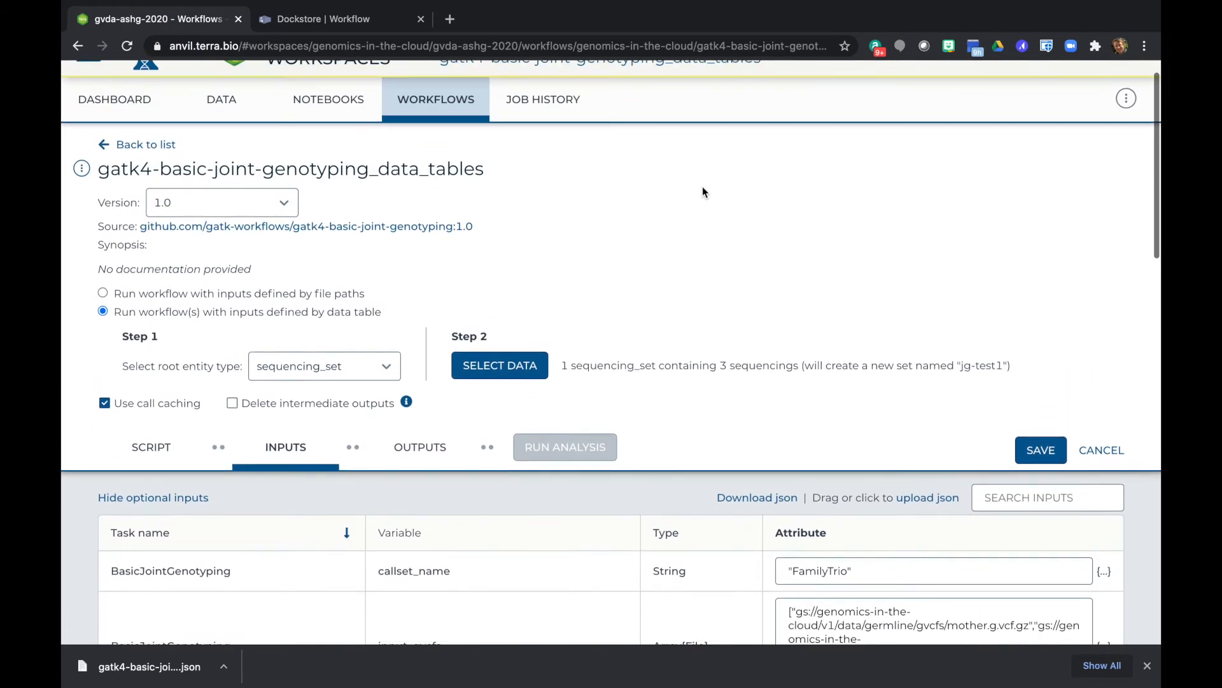
scroll(703, 191, "up", 1)
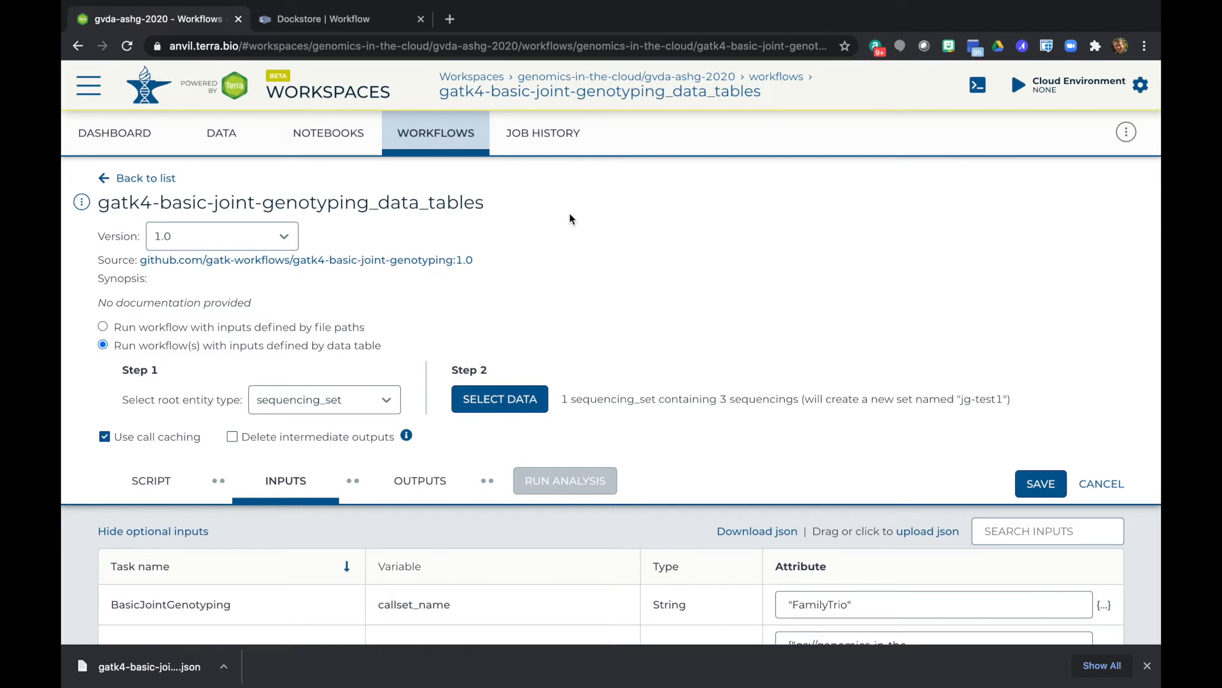
Step: Open the workspace's data page in a separate browser tab, add the hg38 reference data and display its entries
middle_click(222, 145)
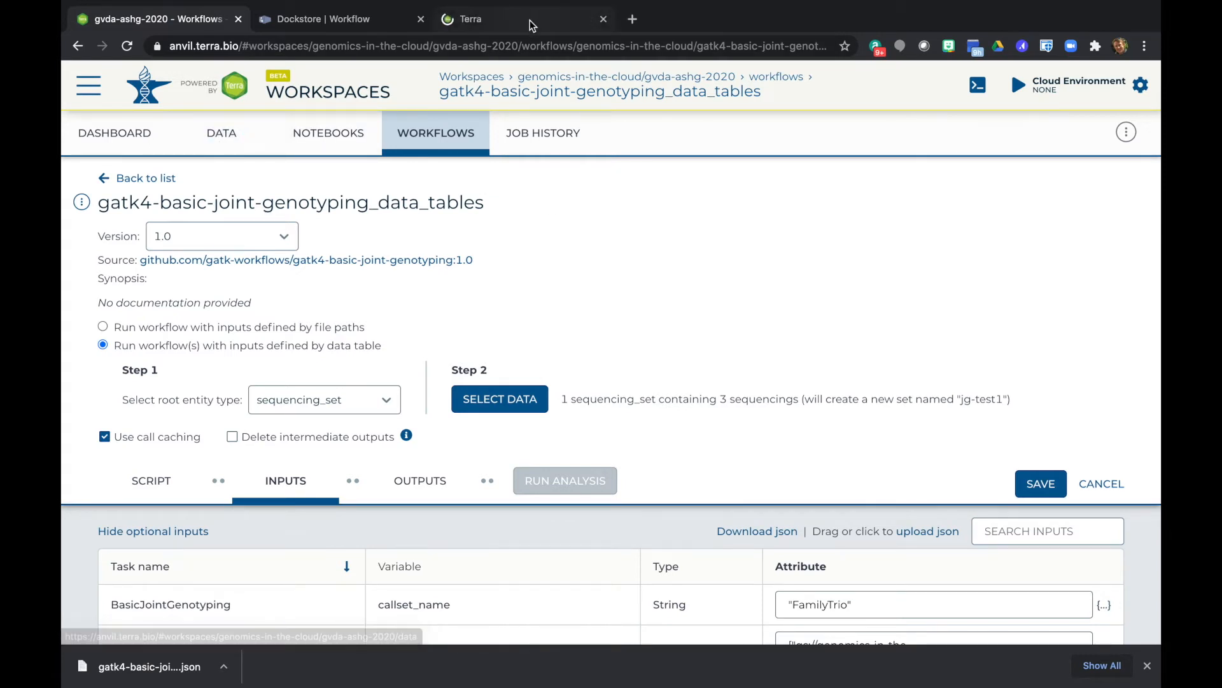
left_click(530, 20)
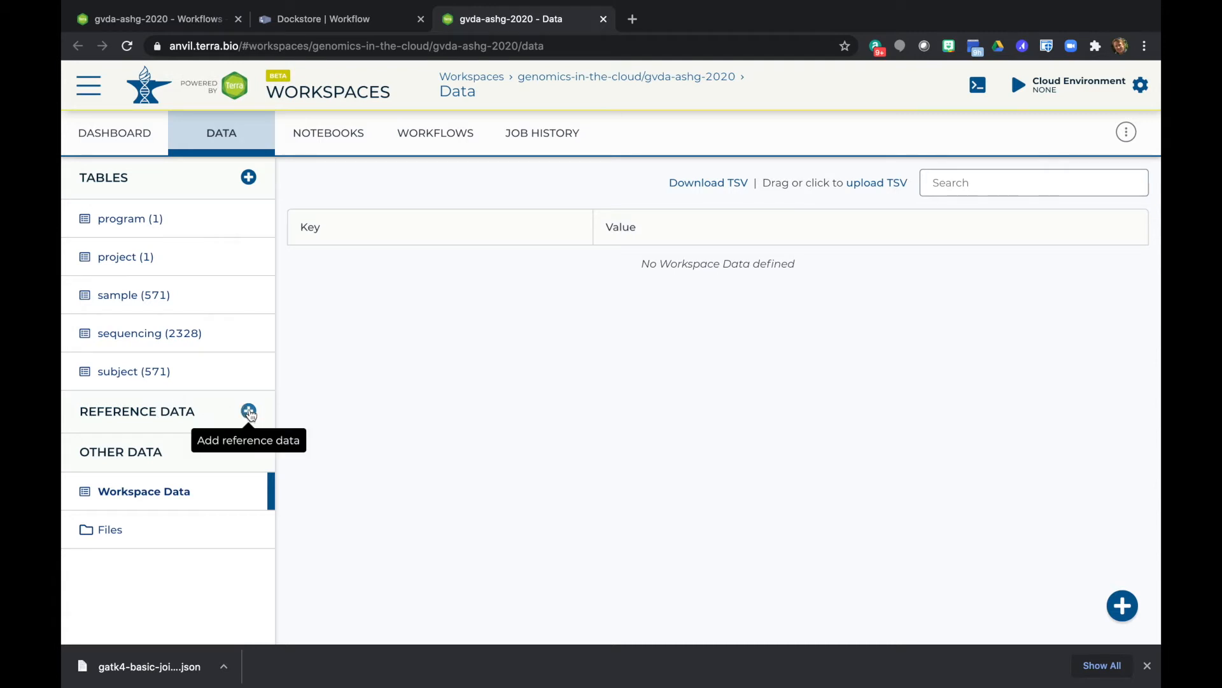
left_click(249, 413)
left_click(536, 142)
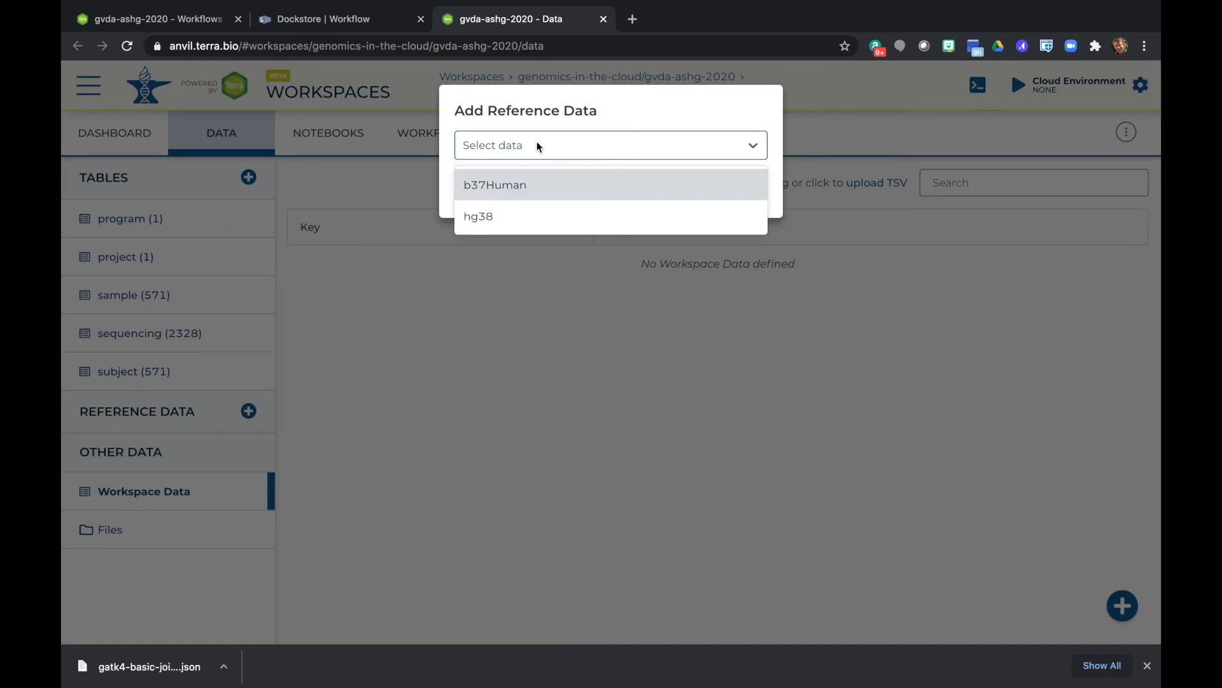
left_click(491, 216)
left_click(751, 187)
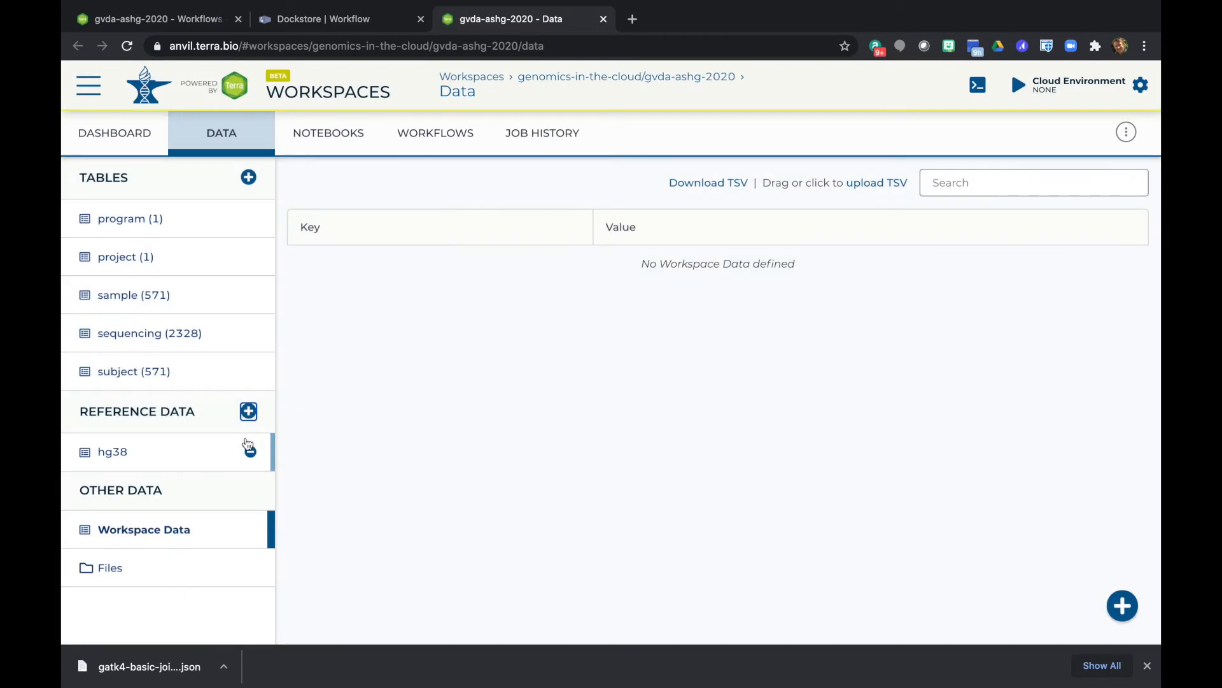
left_click(109, 457)
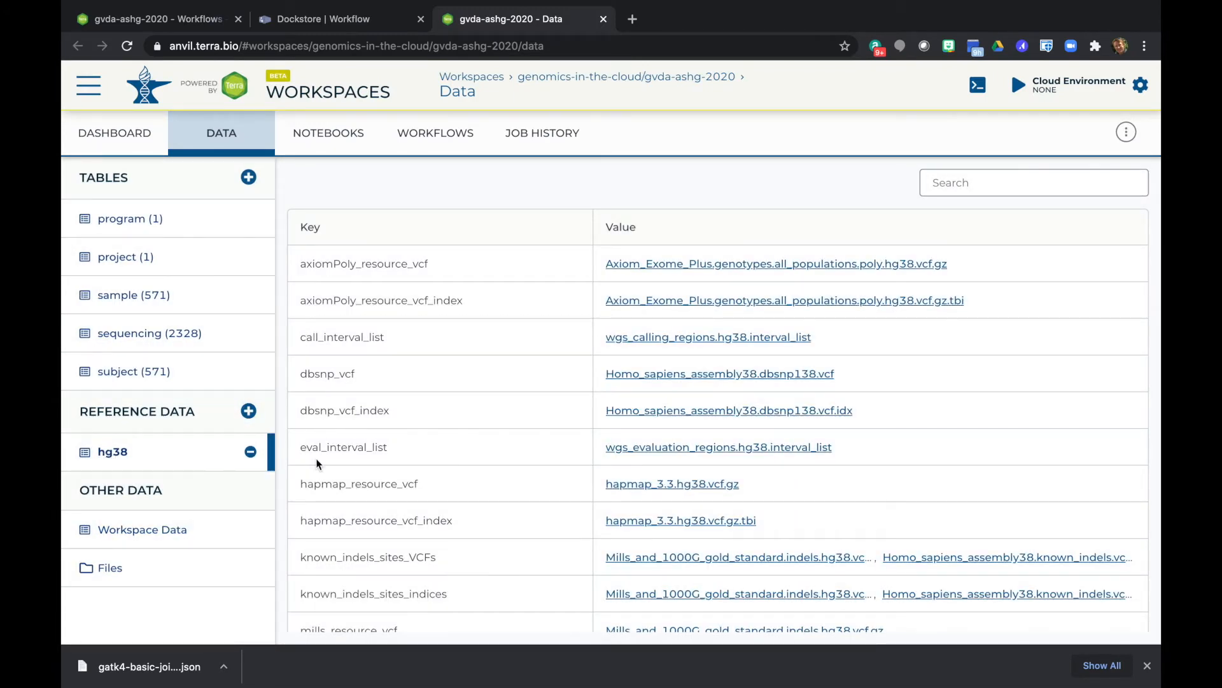
Step: Look through the hg38 reference data keys and their file values, including interval lists, resource VCFs and reference files
scroll(519, 487, "down", 5)
scroll(520, 487, "down", 2)
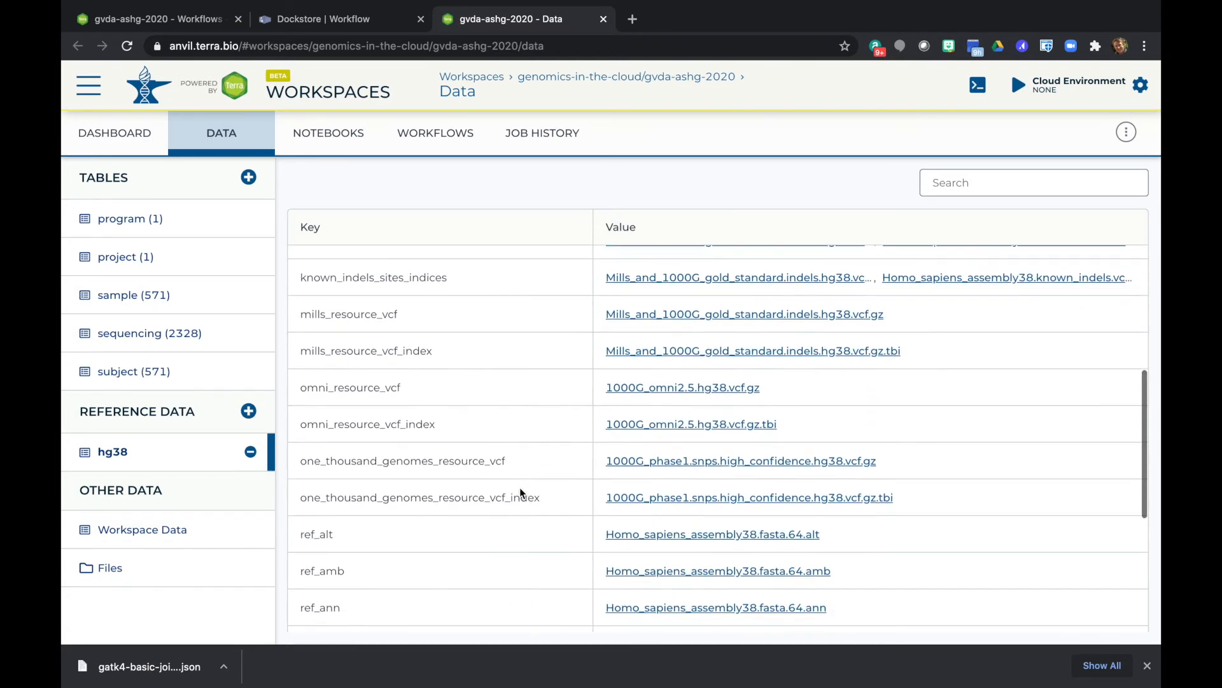
scroll(519, 487, "up", 5)
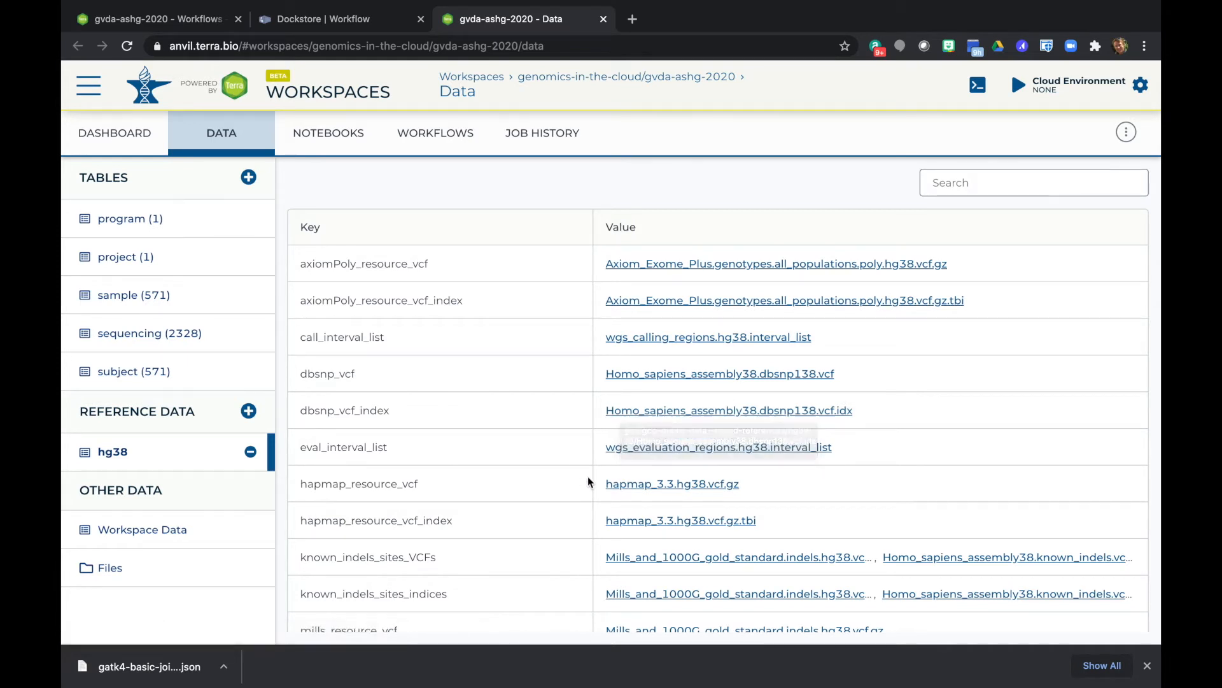
scroll(588, 476, "down", 4)
scroll(587, 476, "down", 5)
scroll(587, 476, "up", 8)
scroll(587, 476, "up", 2)
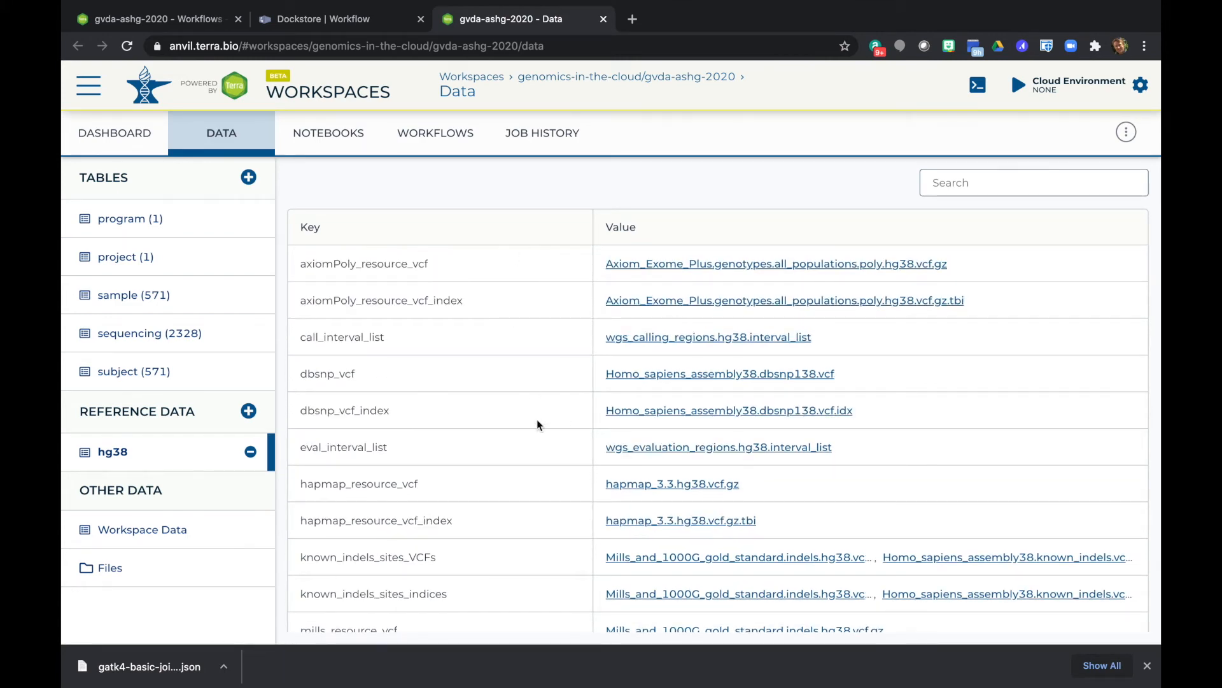
scroll(537, 419, "down", 1)
scroll(537, 418, "up", 1)
Step: Return to the gatk4-basic-joint-genotyping_data_tables workflow configuration and reload it to pick up the added reference data
left_click(176, 23)
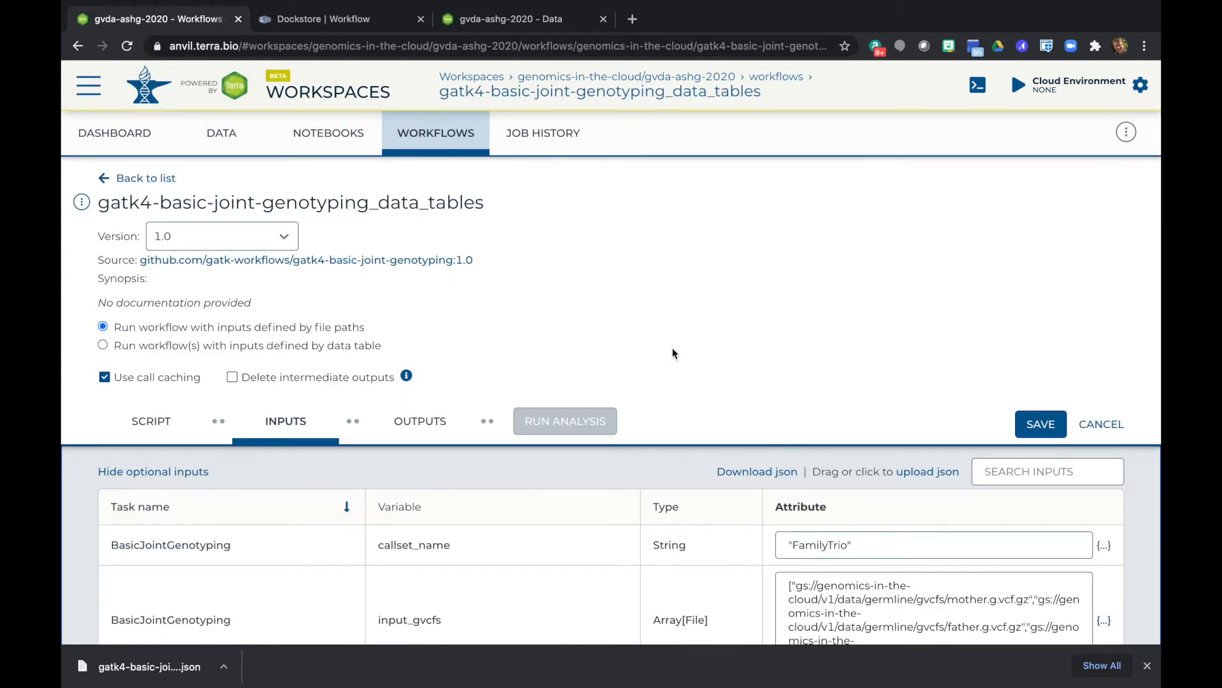
scroll(672, 347, "down", 2)
scroll(697, 339, "up", 2)
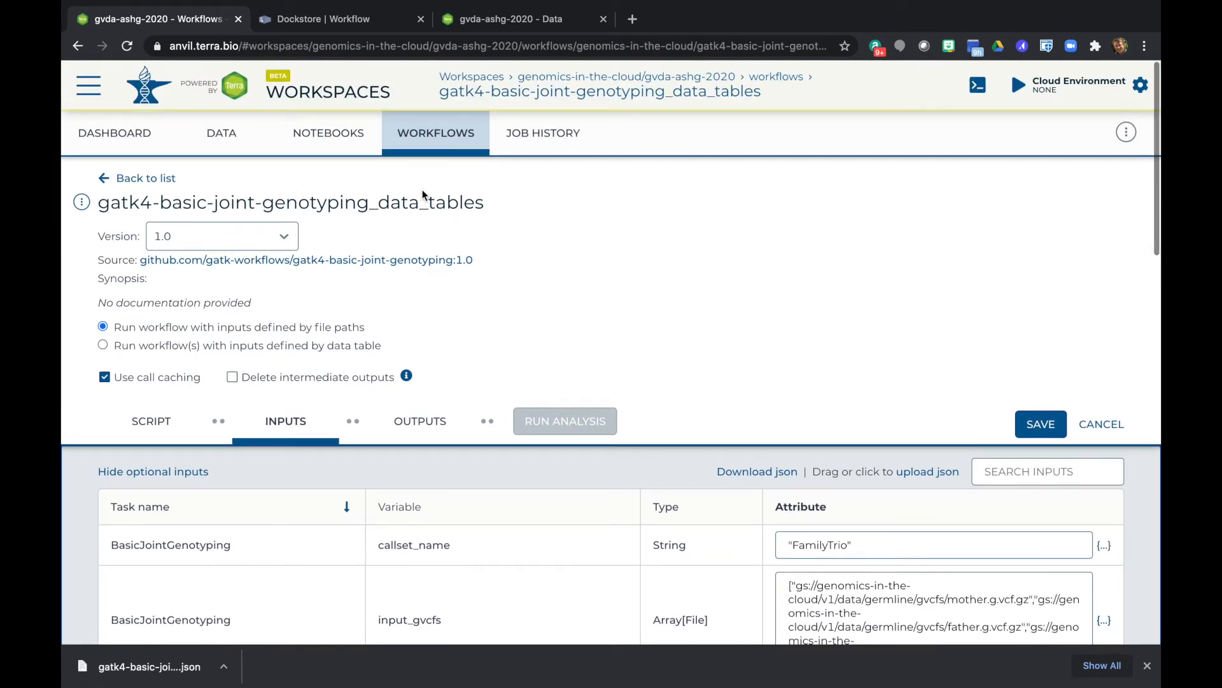
left_click(126, 46)
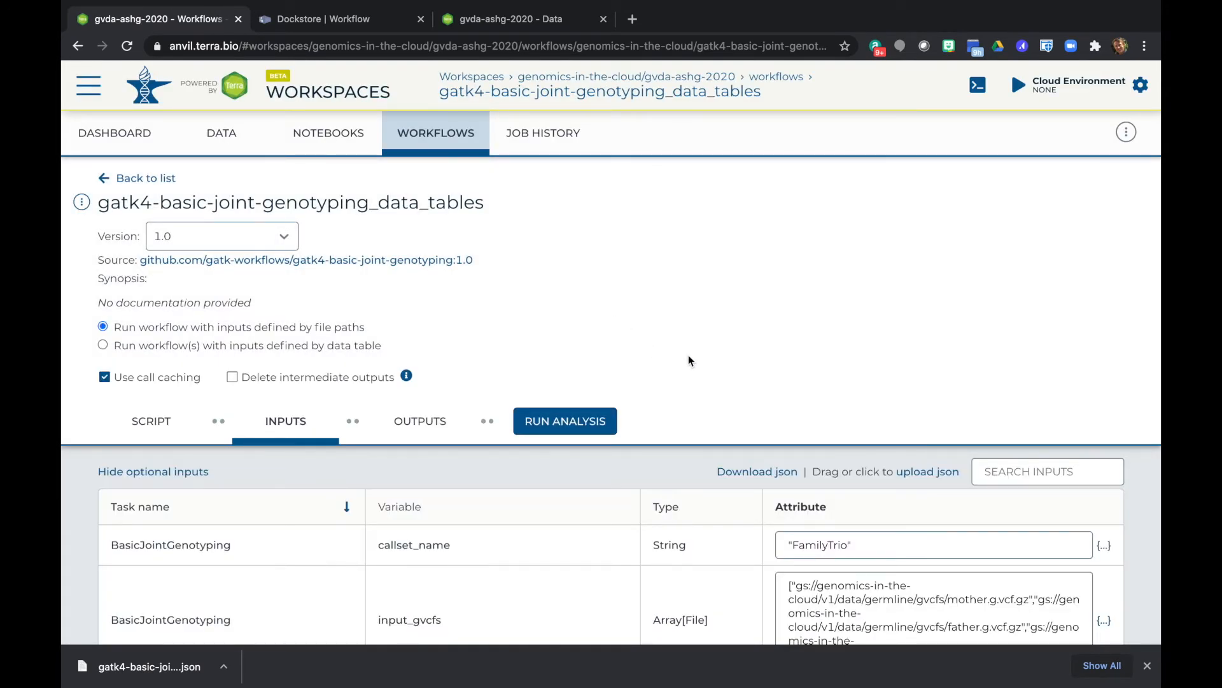
Step: Replace the ref_fasta input's file path with the workspace attribute workspace.referenceData_hg38_ref_fasta
scroll(753, 383, "down", 2)
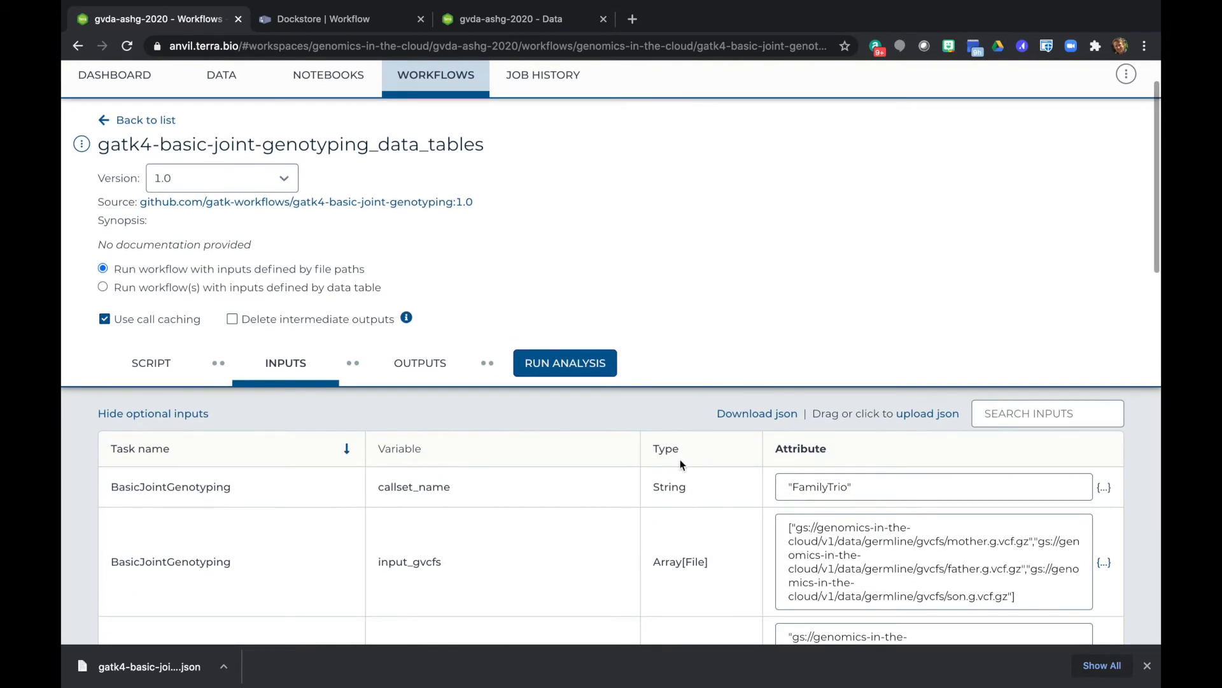
scroll(724, 325, "down", 5)
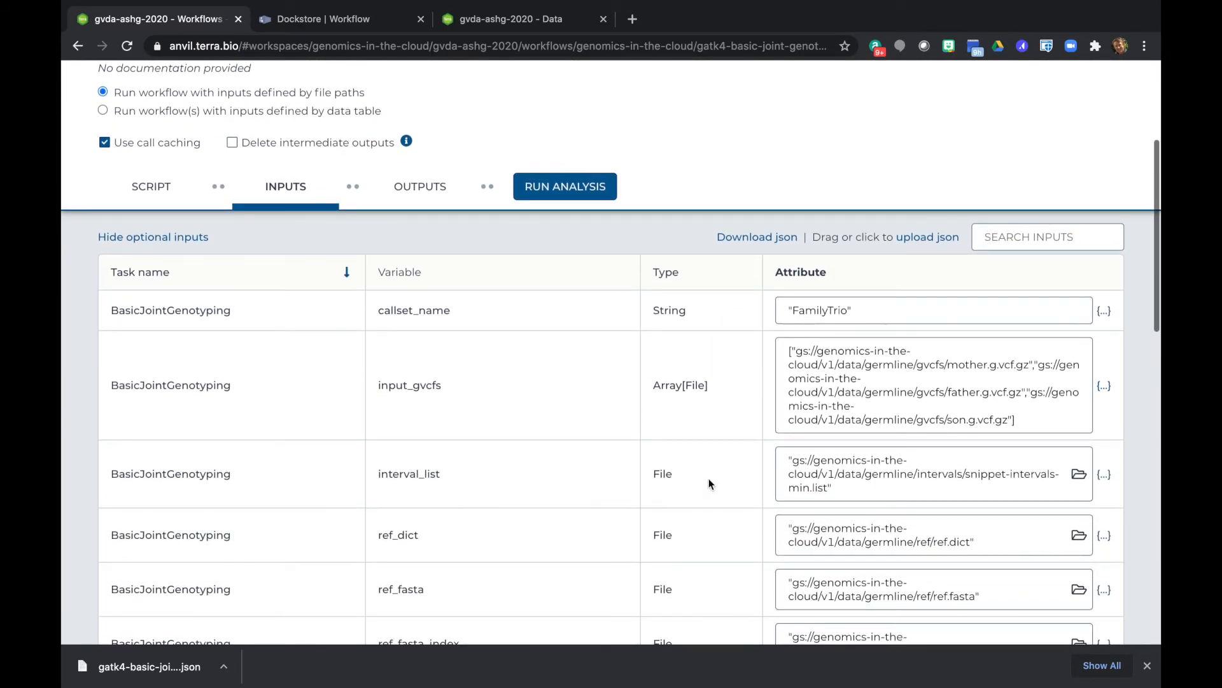
scroll(729, 537, "down", 7)
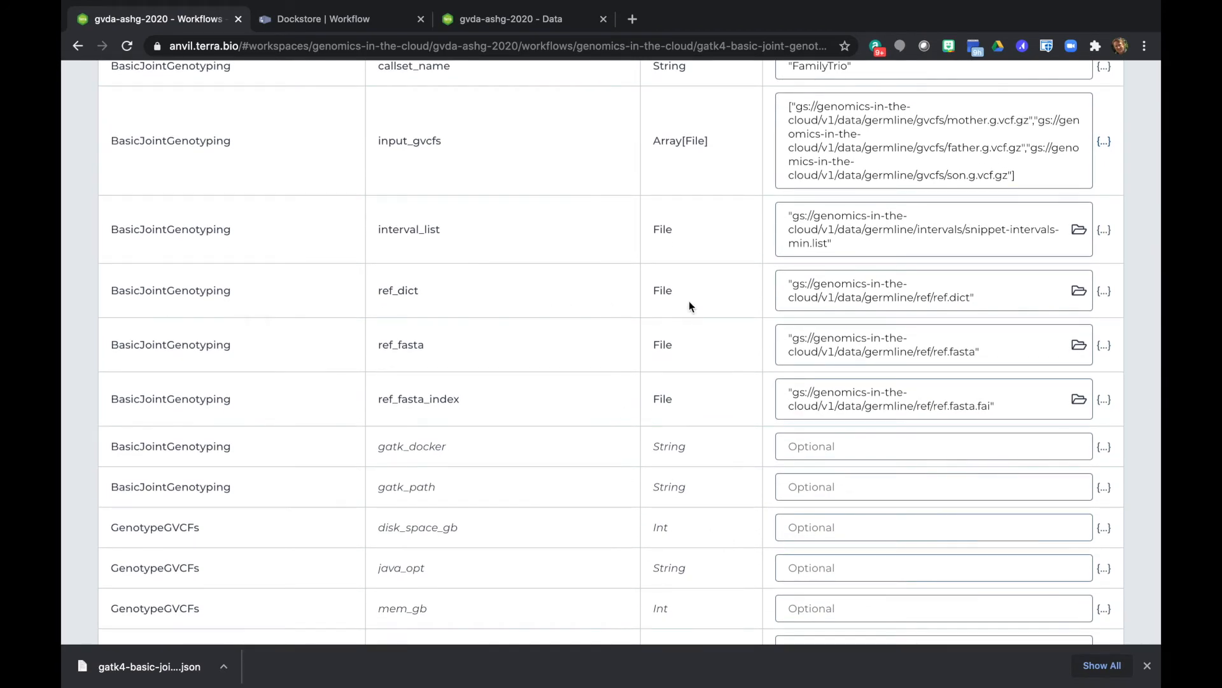
left_click(982, 354)
left_click_drag(983, 353, 864, 291)
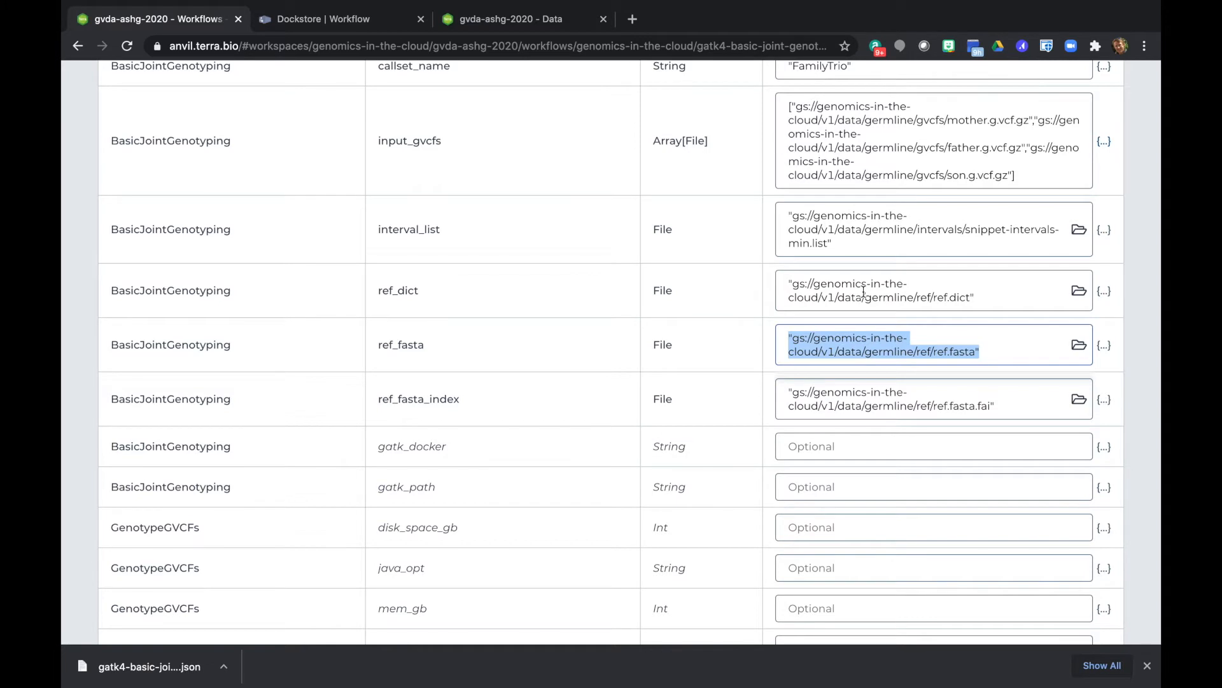
type("work")
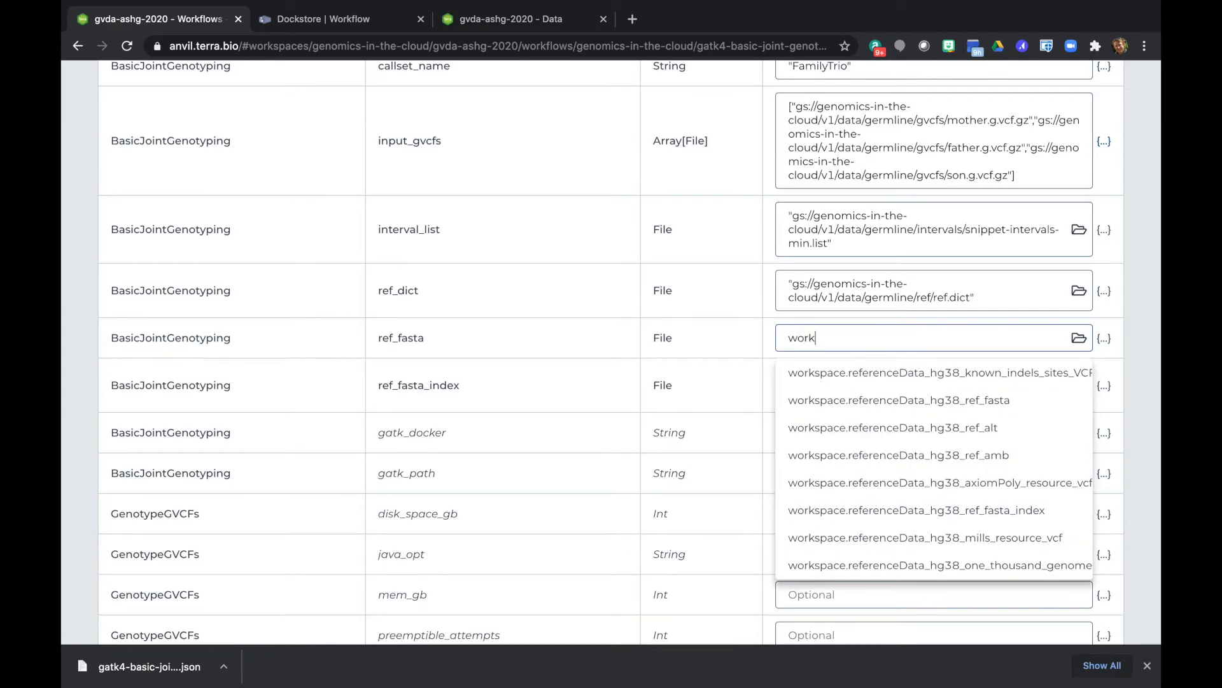
type("space.")
left_click(884, 407)
mouse_move(1034, 333)
left_mouse_down()
mouse_move(791, 326)
mouse_move(885, 345)
mouse_move(1015, 340)
left_mouse_up()
left_click(789, 337)
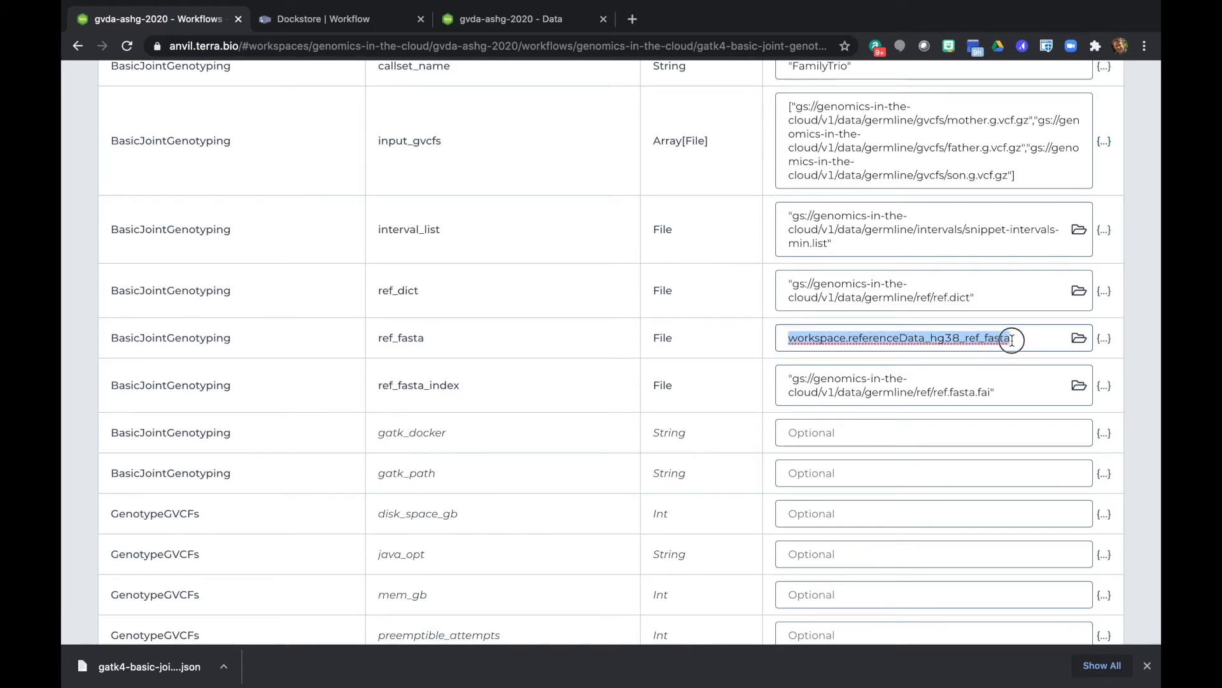
left_click(1015, 339)
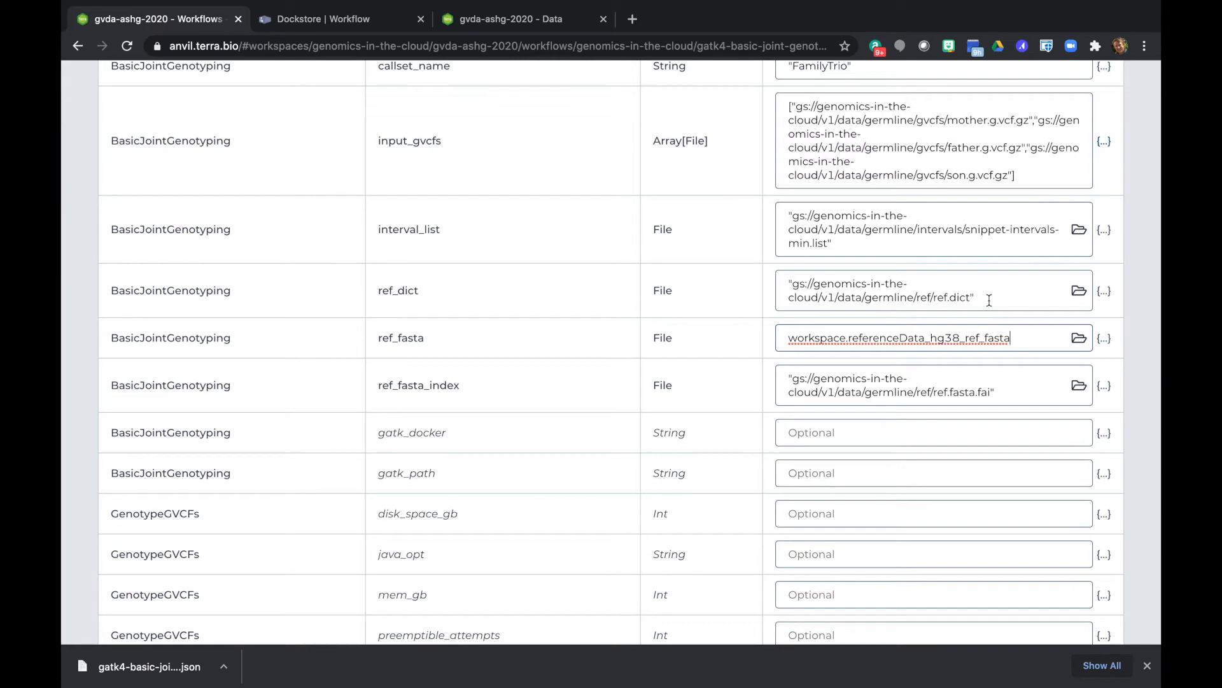
Step: Replace the ref_dict input's file path with the workspace attribute workspace.referenceData_hg38_ref_dict
left_click_drag(990, 300, 977, 275)
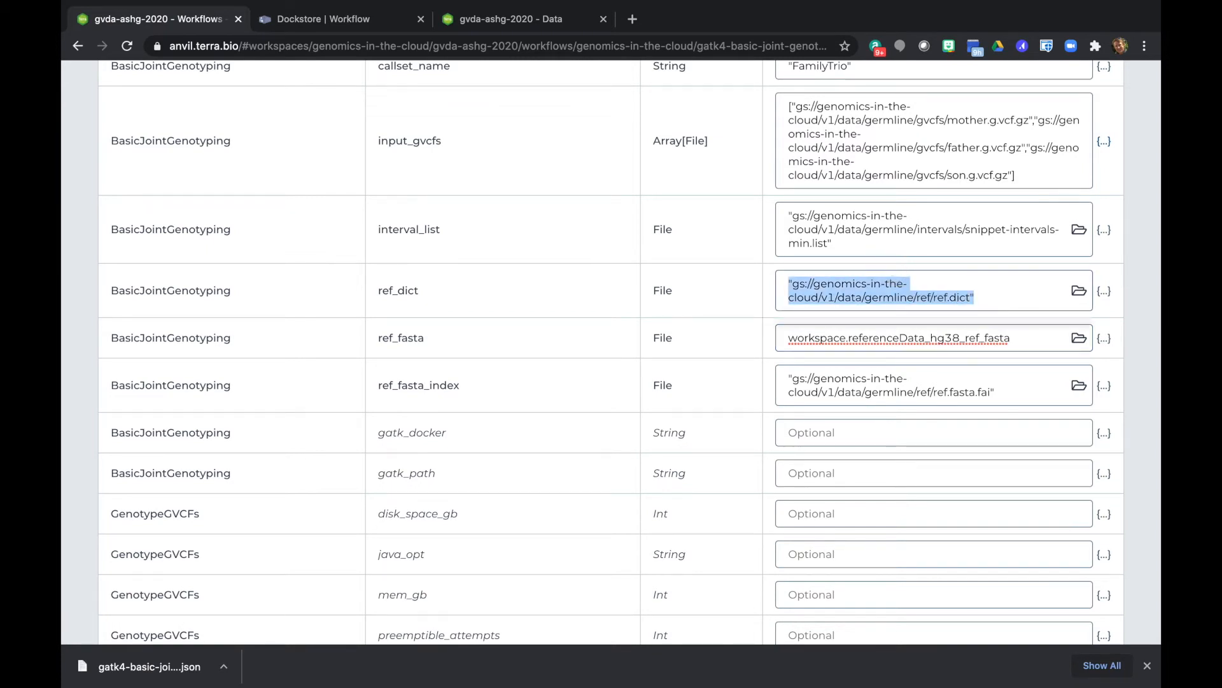
type("workspace")
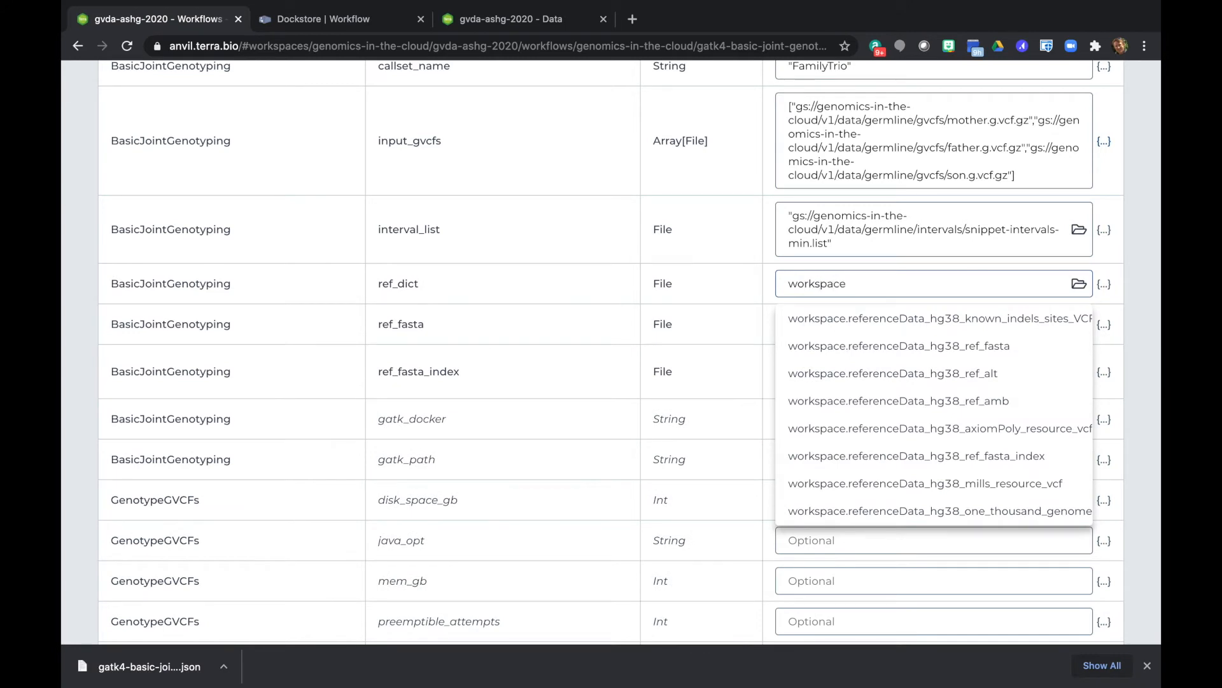
scroll(927, 437, "down", 2)
scroll(926, 437, "down", 5)
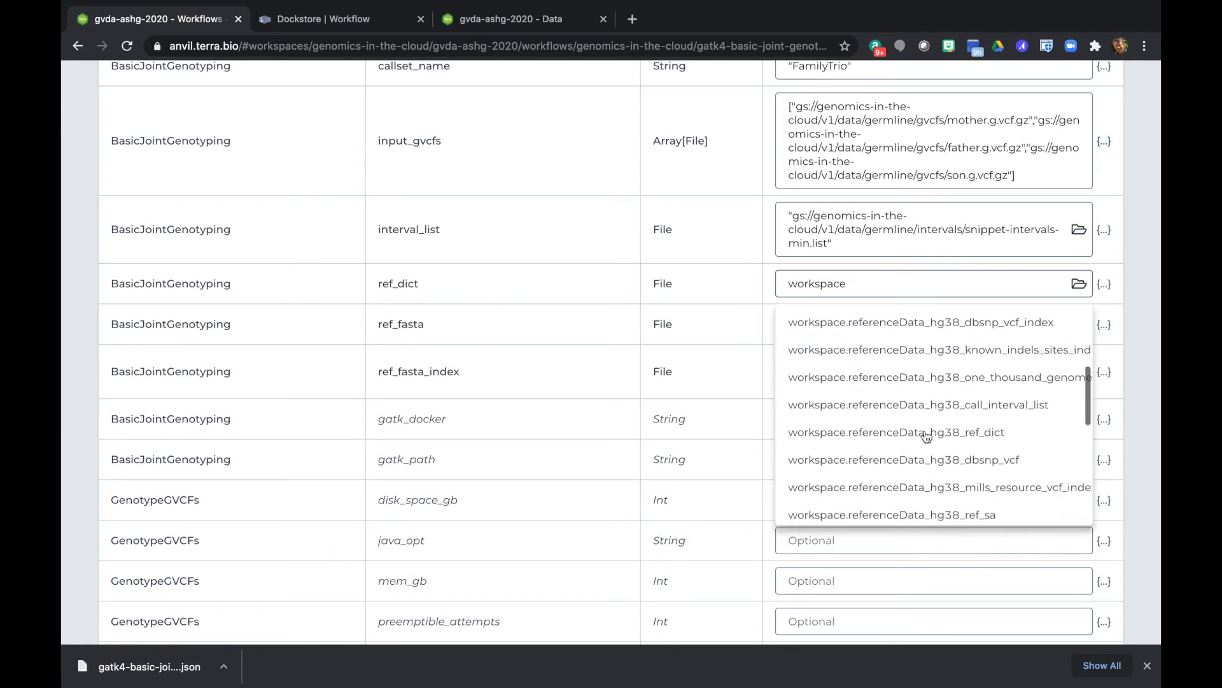
left_click(921, 401)
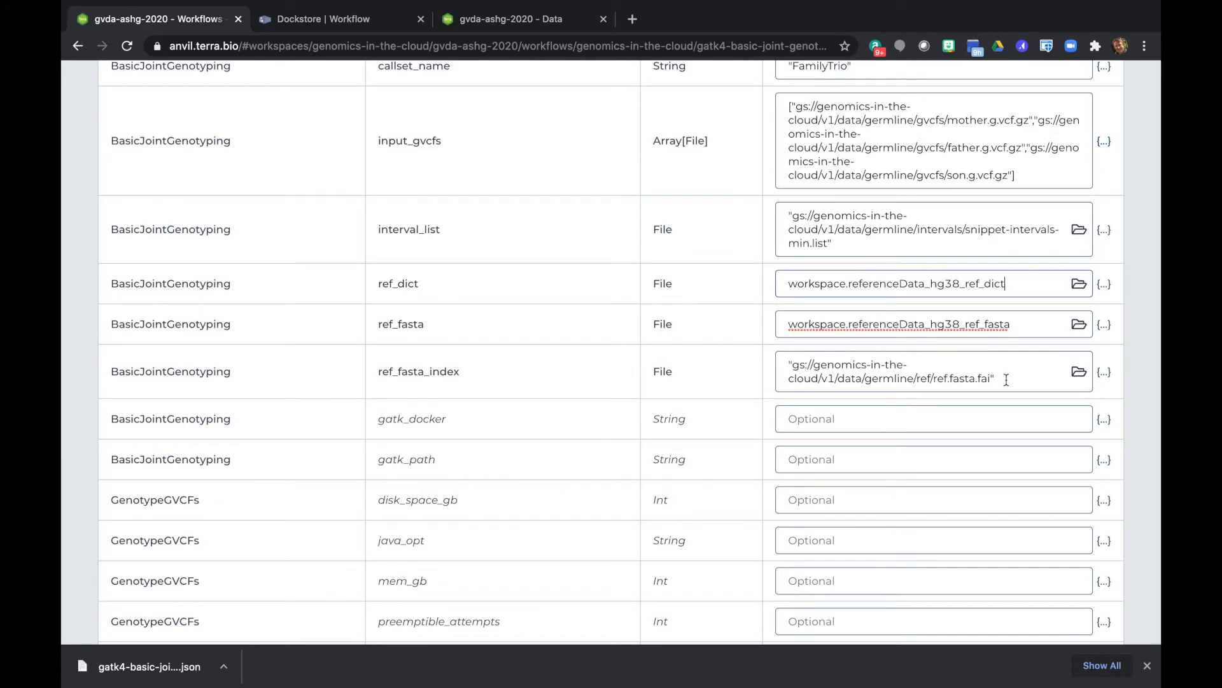
Step: Set the ref_fasta_index input to workspace.referenceData_hg38_ref_fasta_index and save the workflow configuration
left_click_drag(1005, 379, 851, 349)
type("workspace")
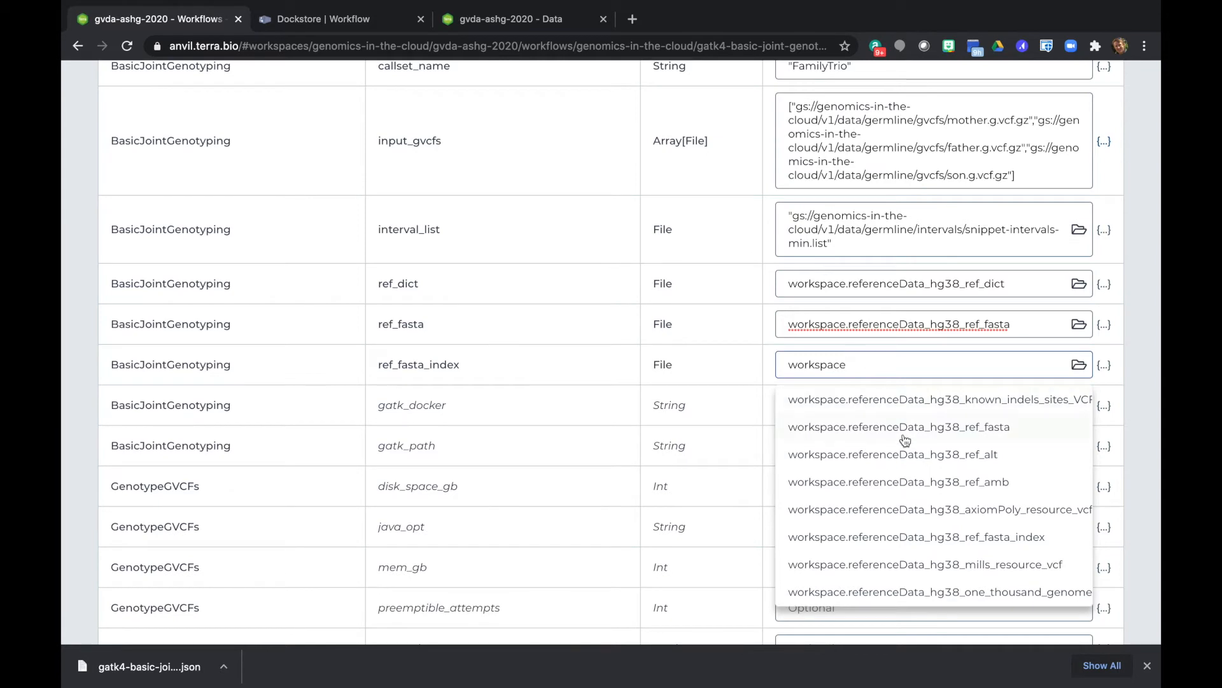
type(".")
scroll(901, 486, "down", 3)
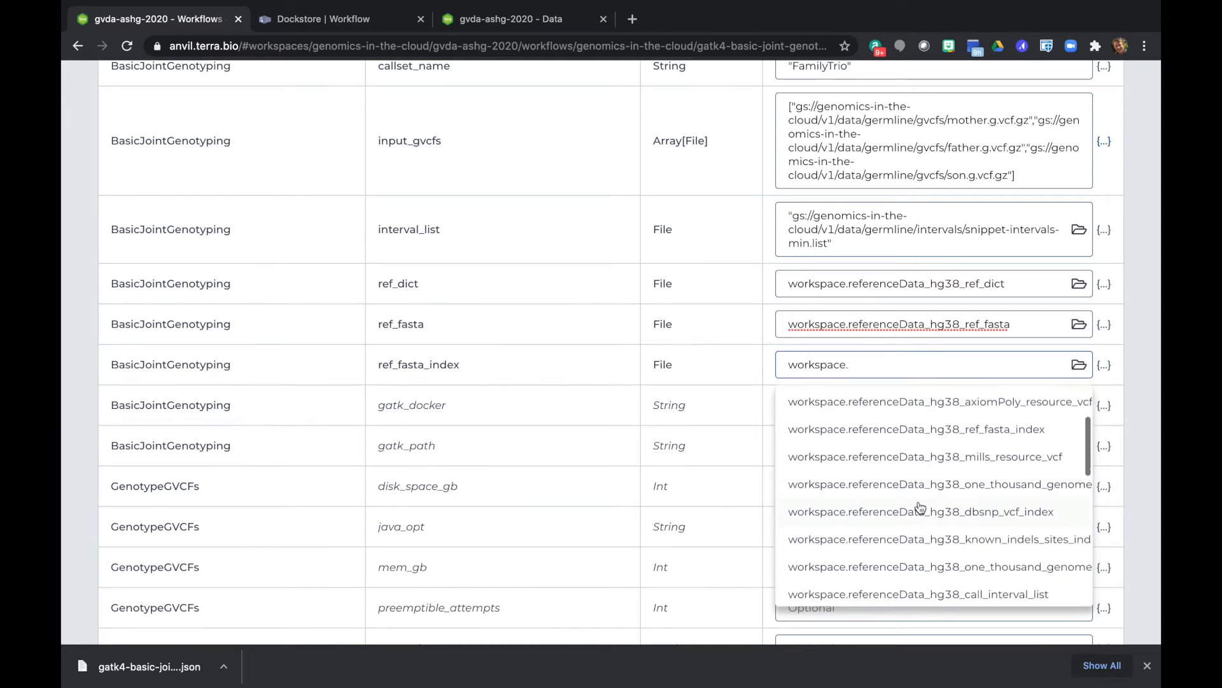
left_click(904, 431)
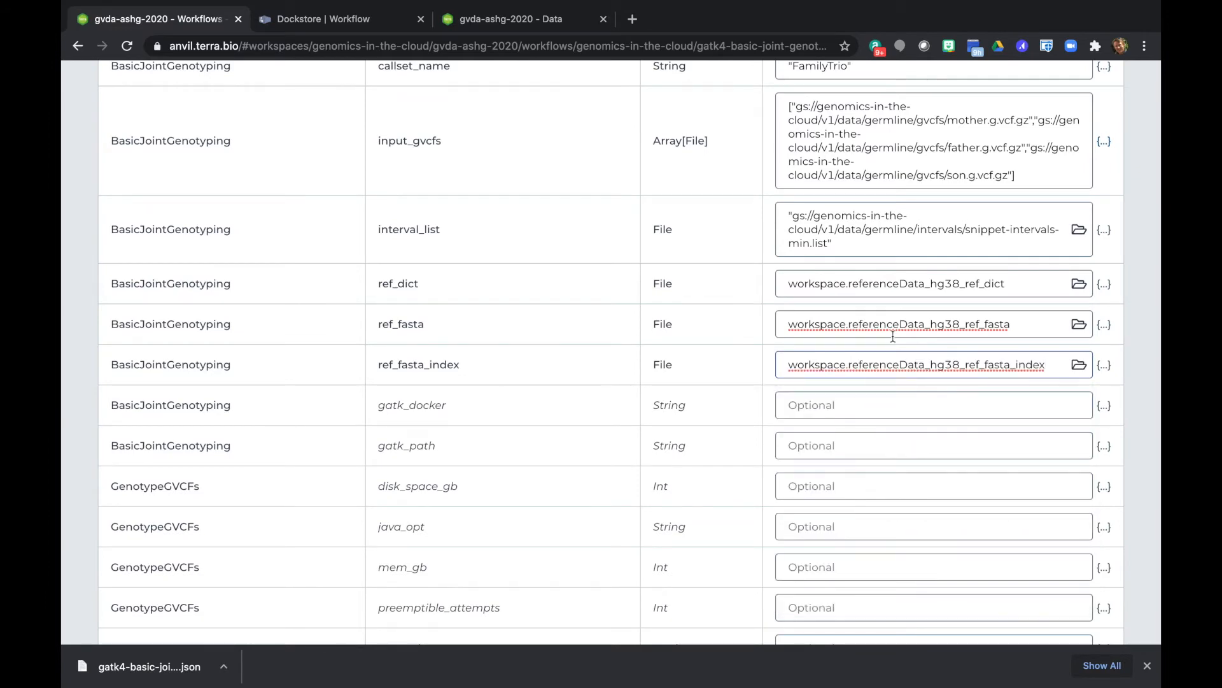
scroll(1145, 309, "up", 5)
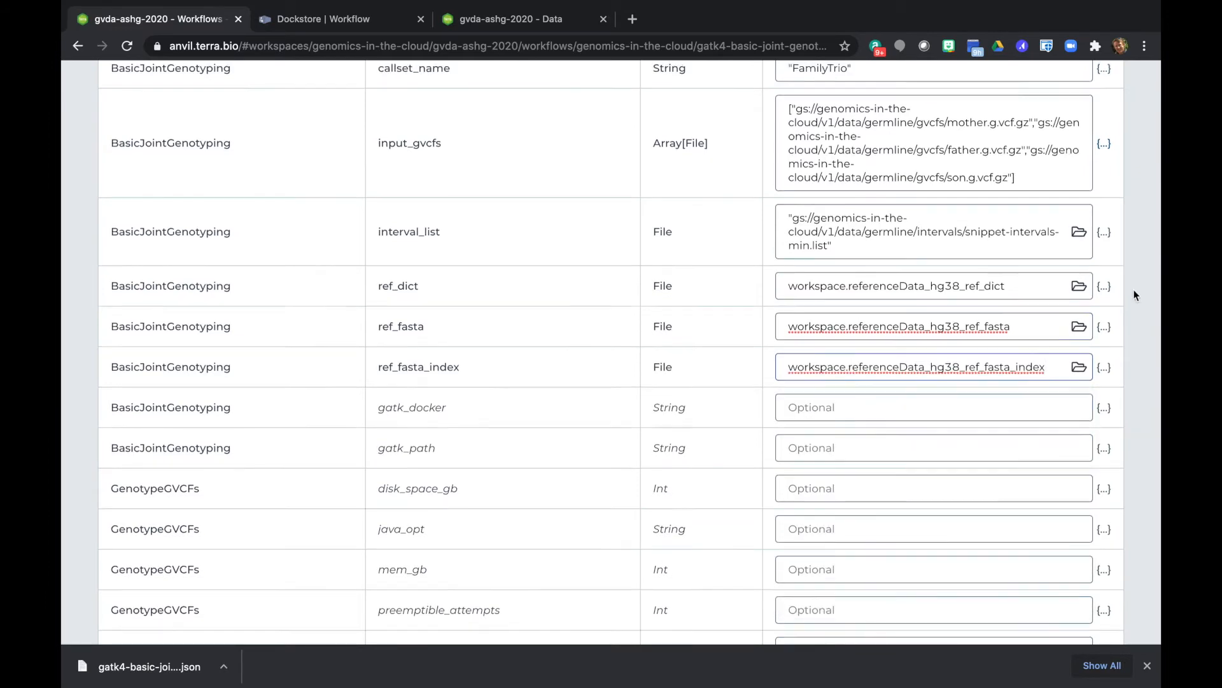
left_click(1054, 168)
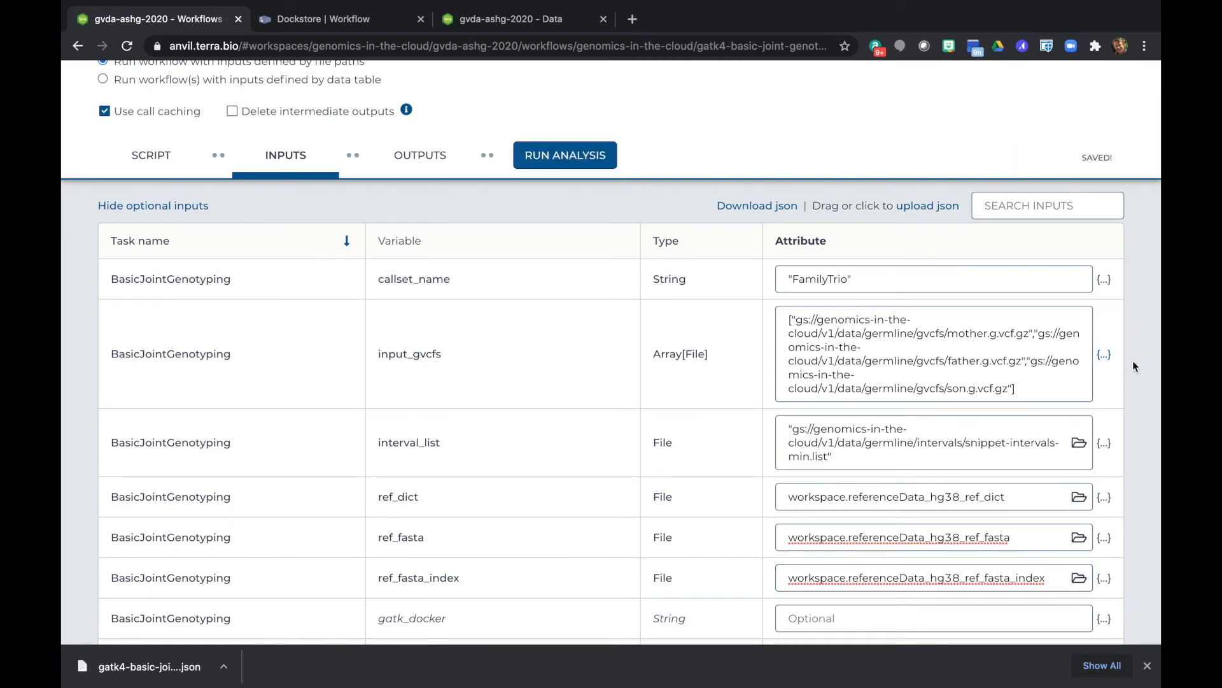
Step: Check the interval_list input's file path, and open the Workspace Data section on the workspace's data page
scroll(1133, 368, "down", 2)
scroll(1134, 374, "down", 1)
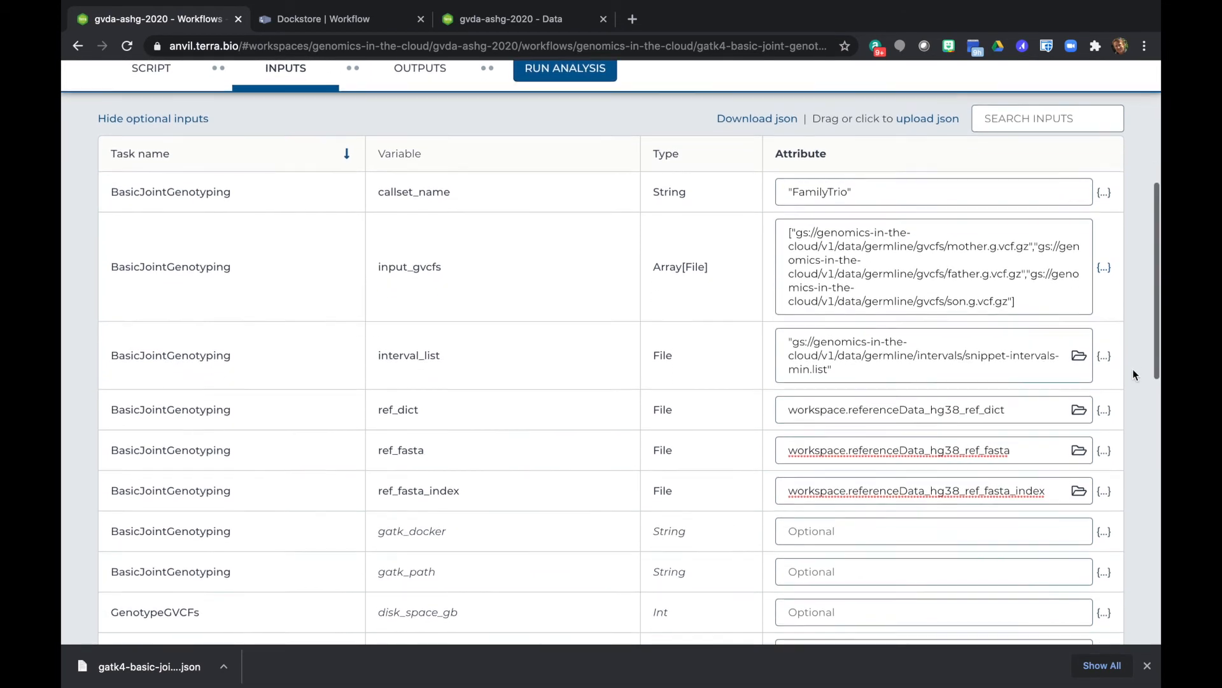
scroll(1134, 374, "down", 1)
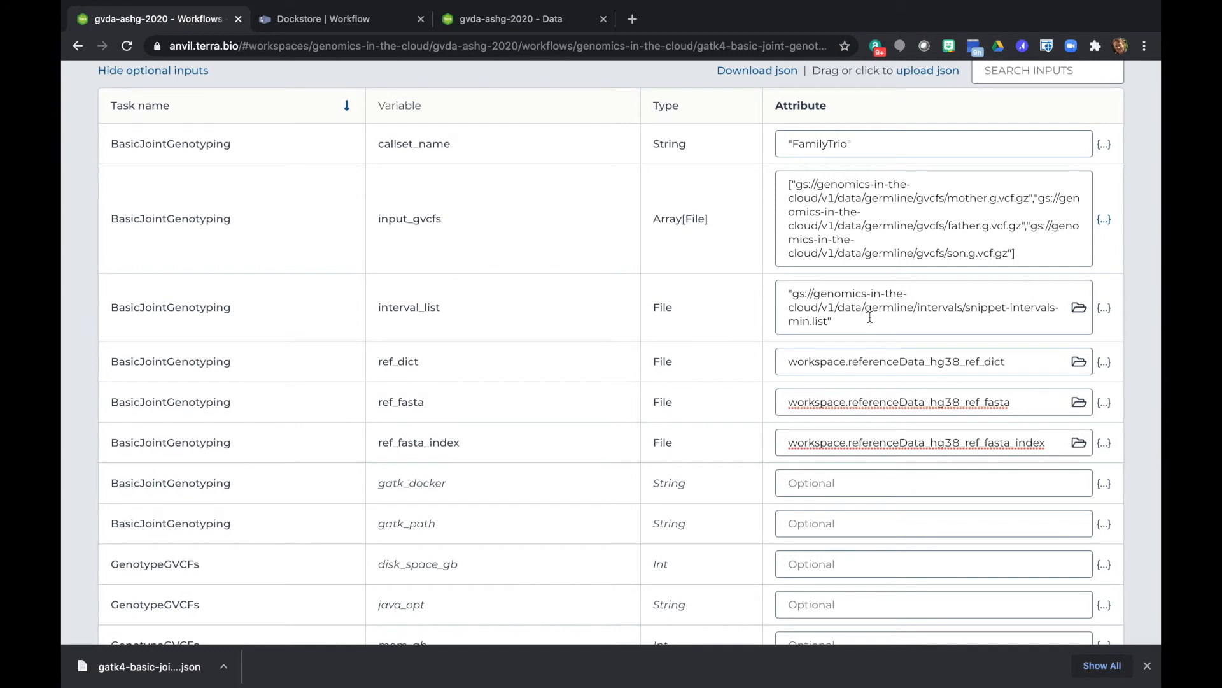
left_click_drag(846, 326, 775, 287)
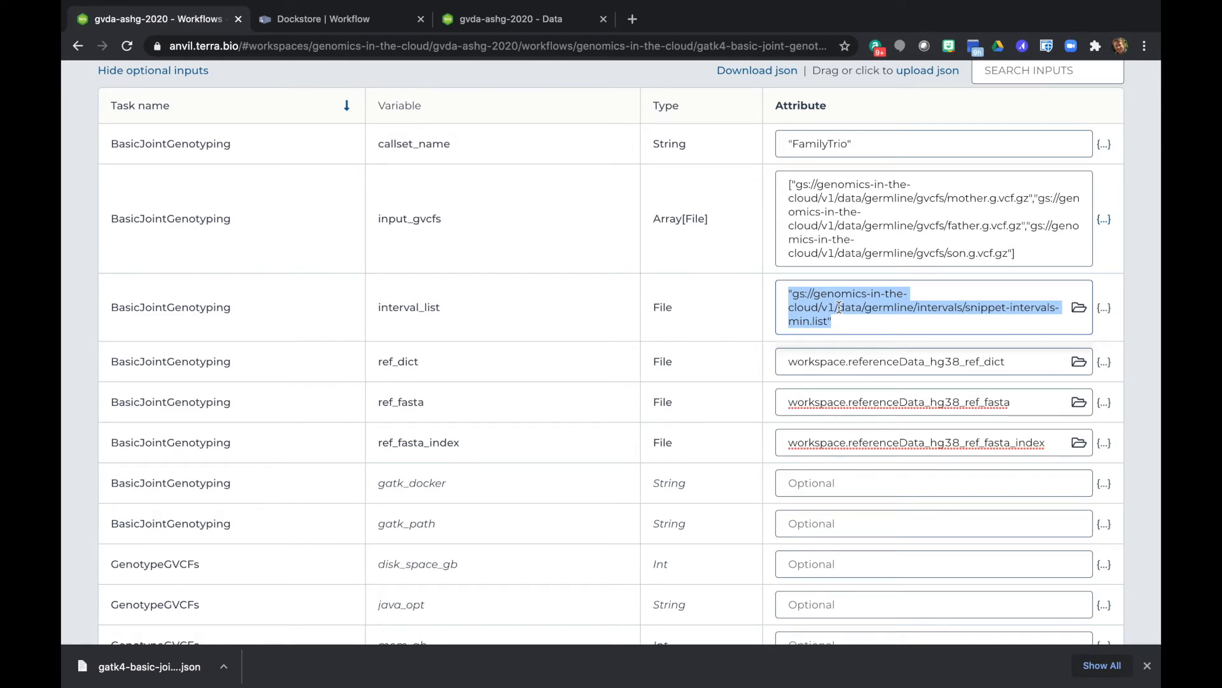
left_click(509, 23)
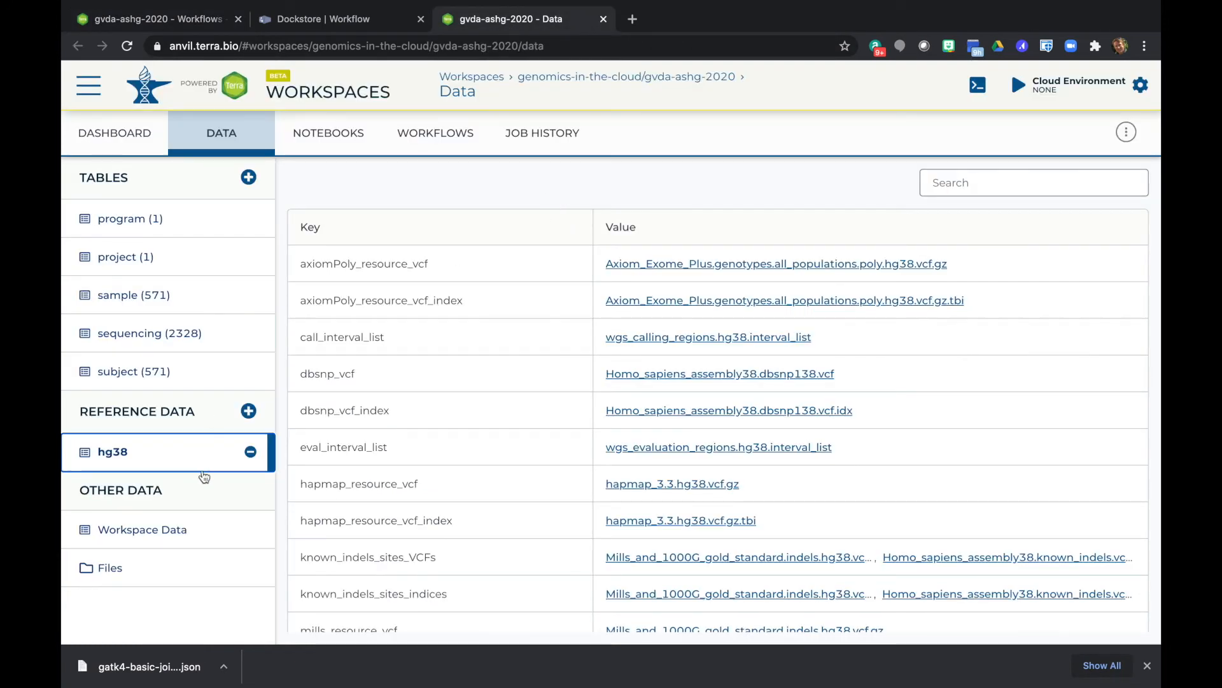
left_click(130, 533)
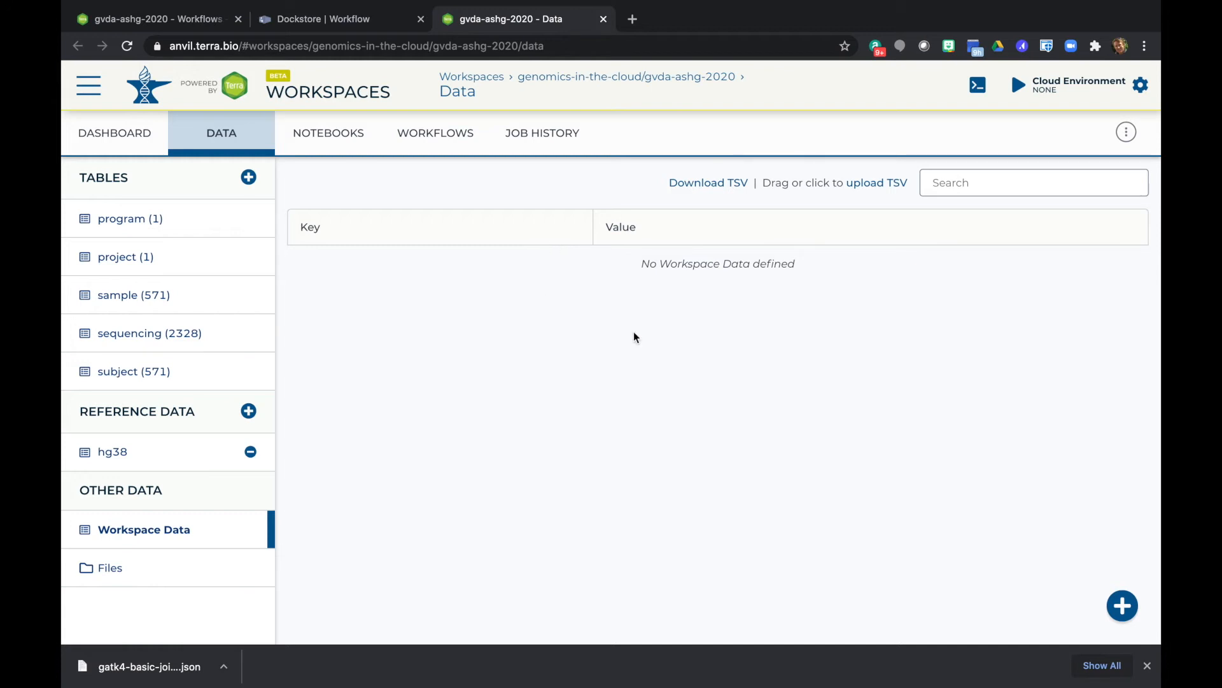
Step: Add a workspace data entry interval_list with the string value gs://gatk-test-data/intervals/test-intervals.hg38.list and check the linked file's details
left_click(1124, 606)
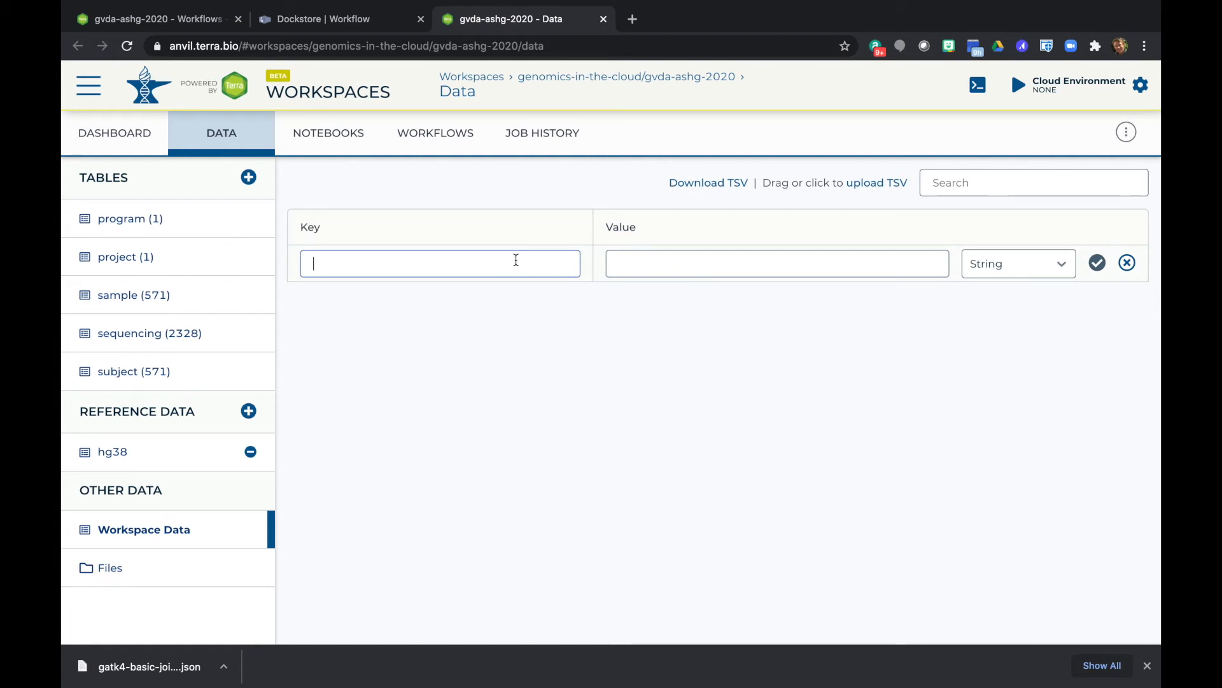
type("interval_list")
left_click(721, 260)
type("gs://gatk_")
key("BackSpace")
type("-test")
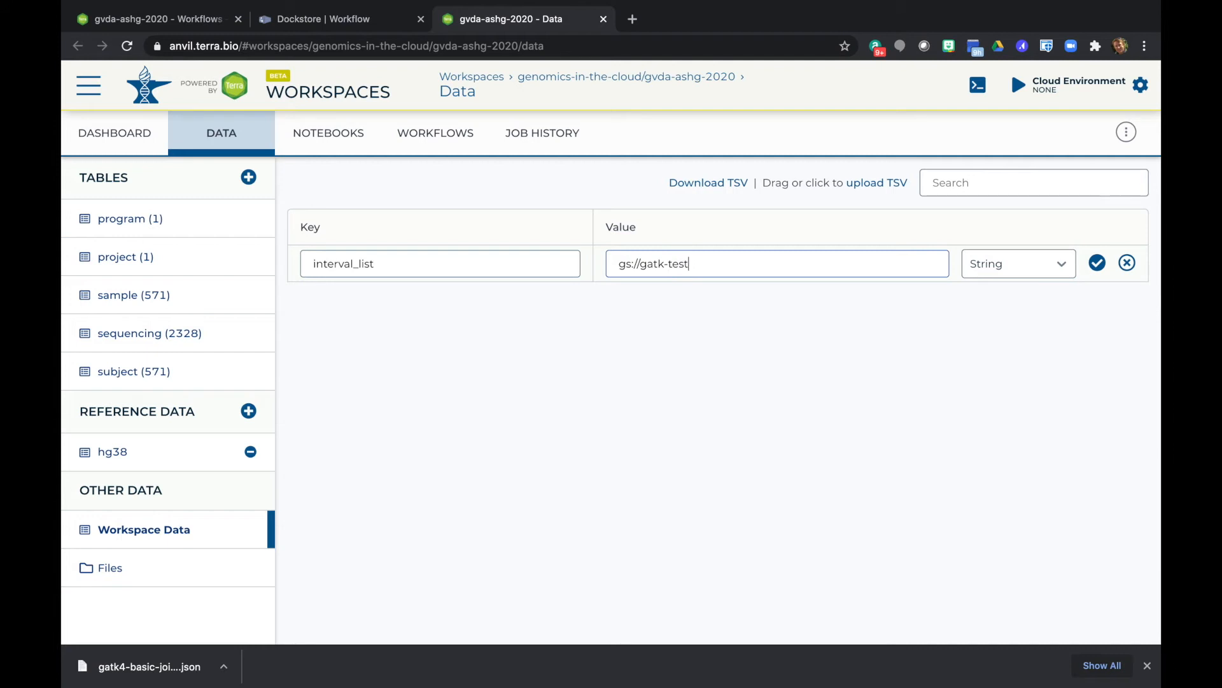
type("-data/intervals/test-intervals.hg38.list")
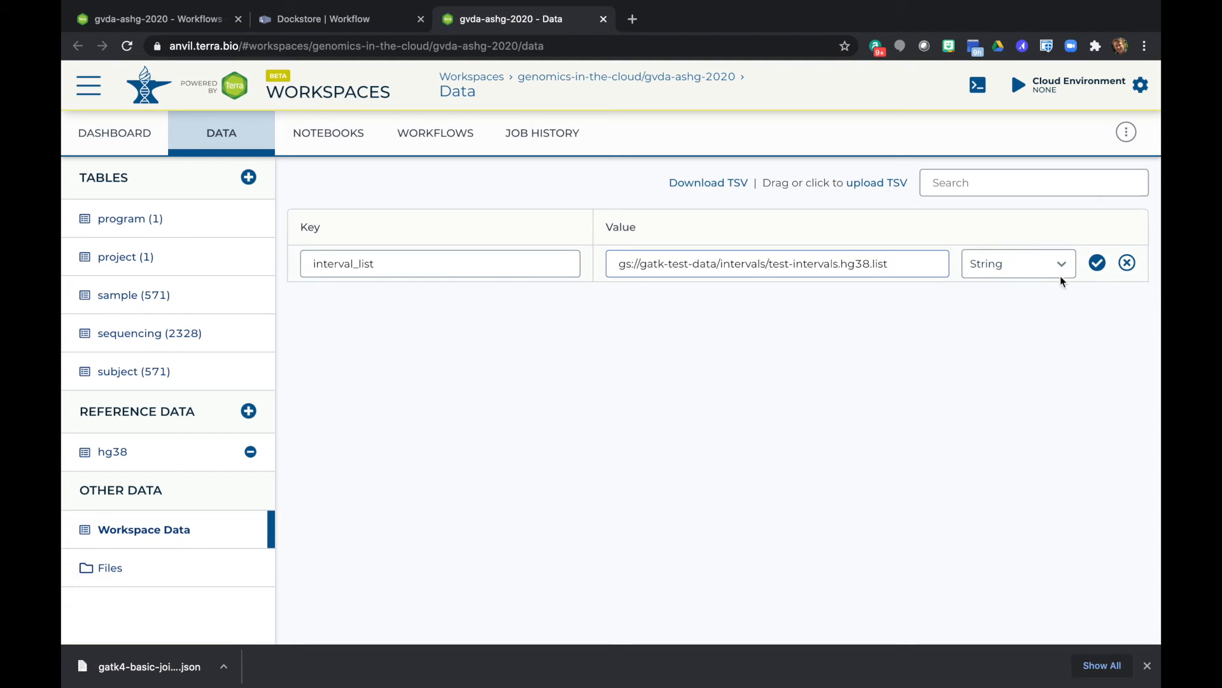
left_click(1098, 263)
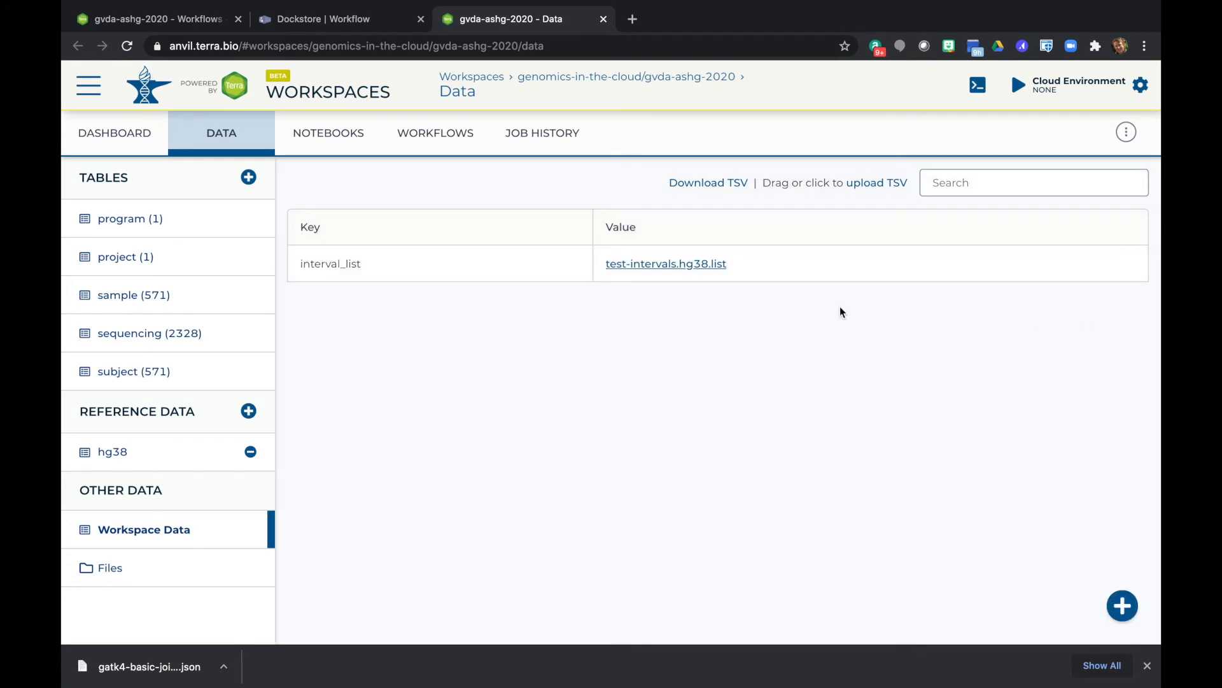
left_click(660, 264)
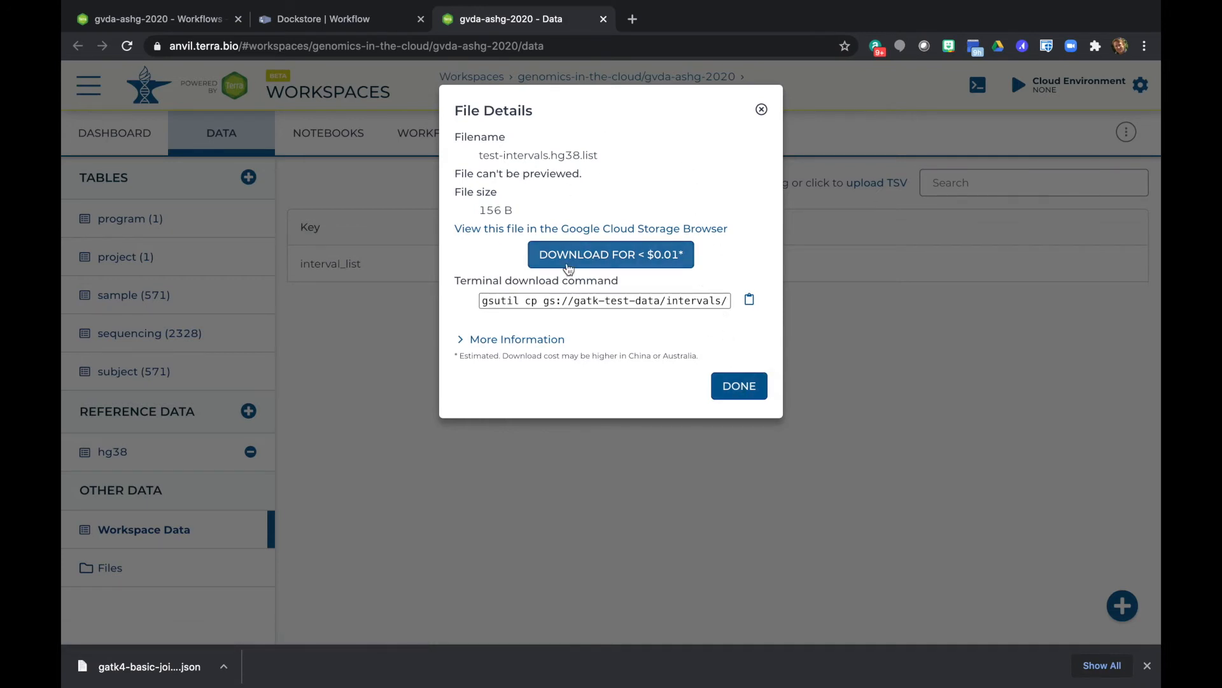
left_click(744, 389)
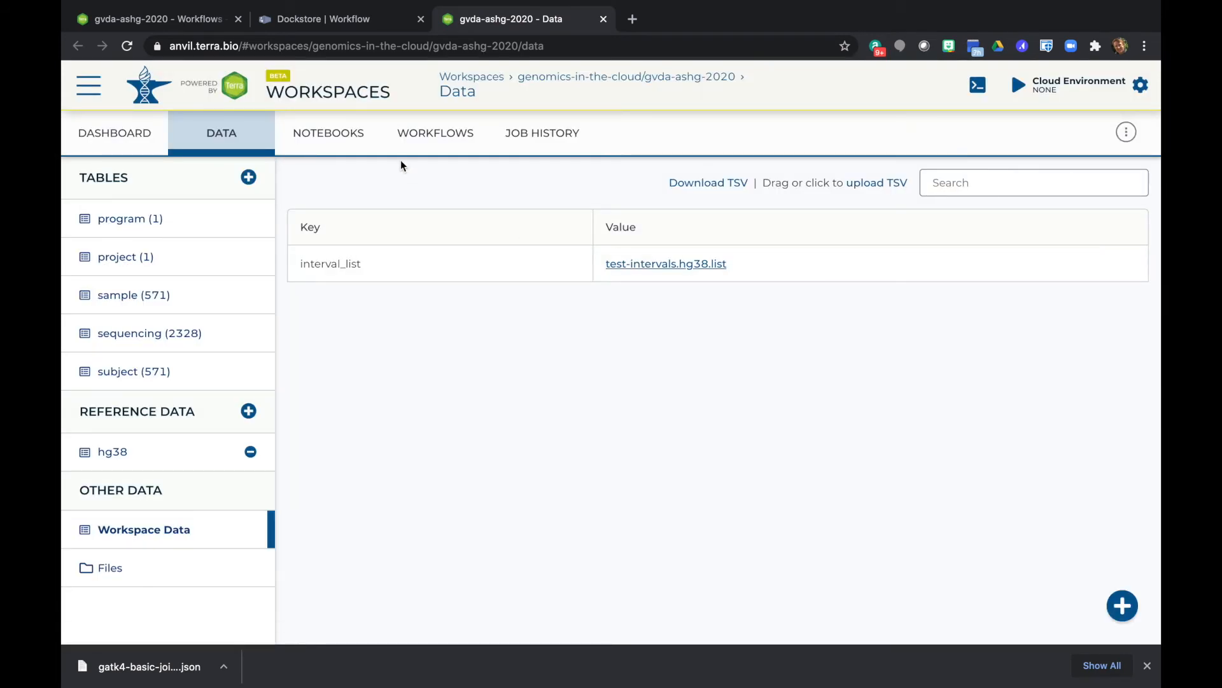
Step: Return to the workflow configuration, reload it, and replace the interval_list input's file path with workspace.interval_list
left_click(176, 21)
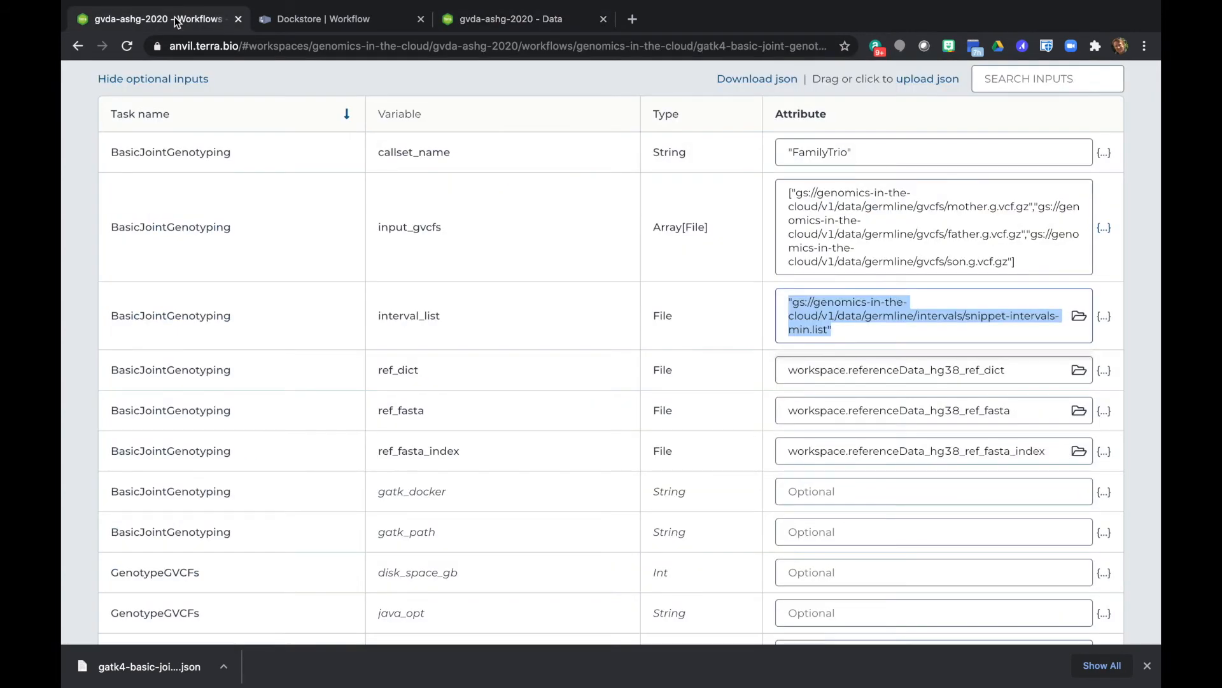
left_click(127, 45)
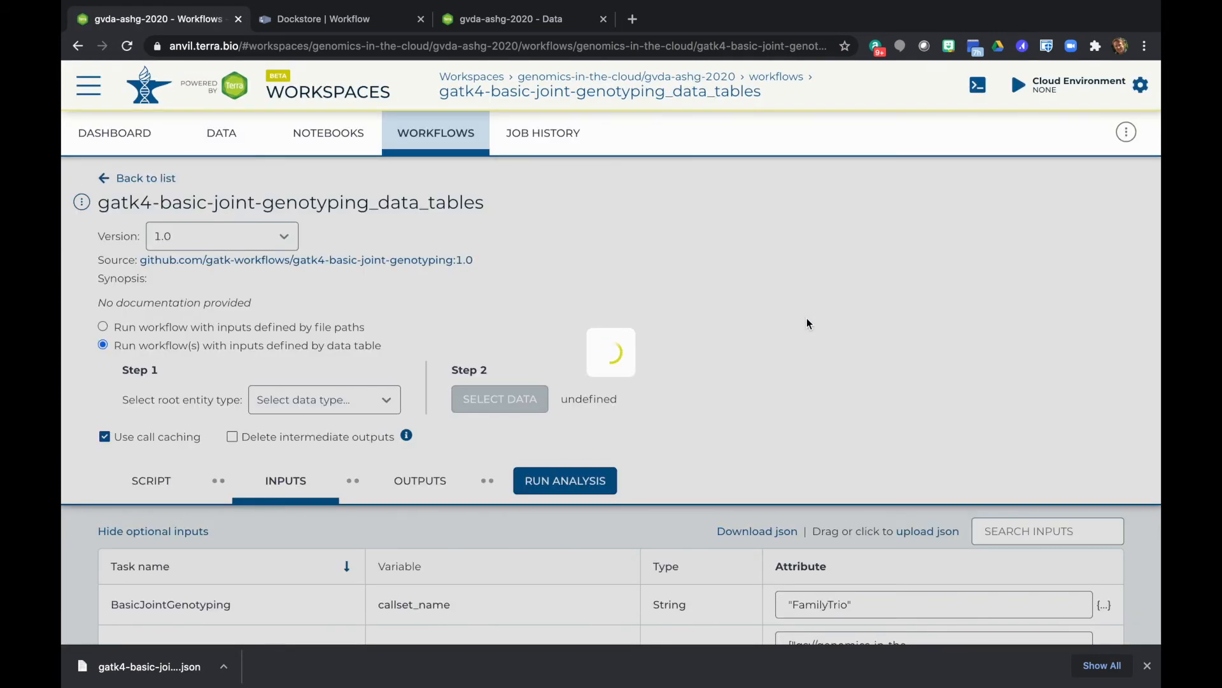
scroll(838, 370, "down", 2)
scroll(837, 375, "down", 8)
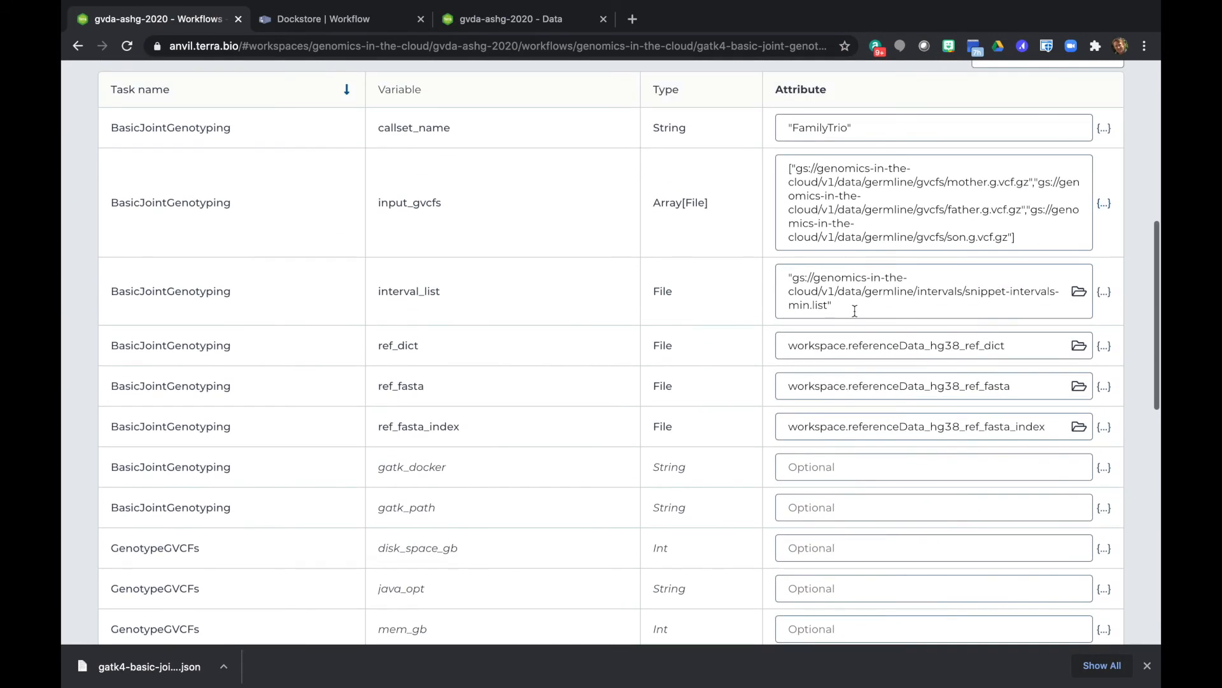
left_click_drag(831, 303, 764, 266)
type("w")
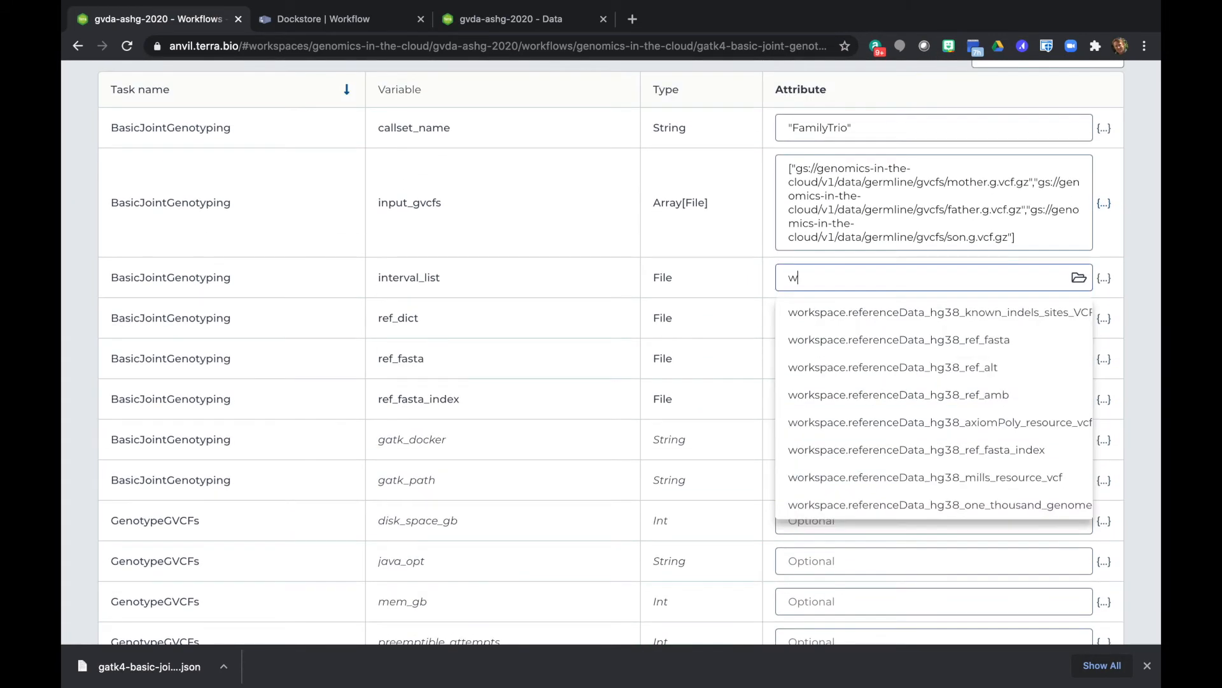
type("orkspace.int")
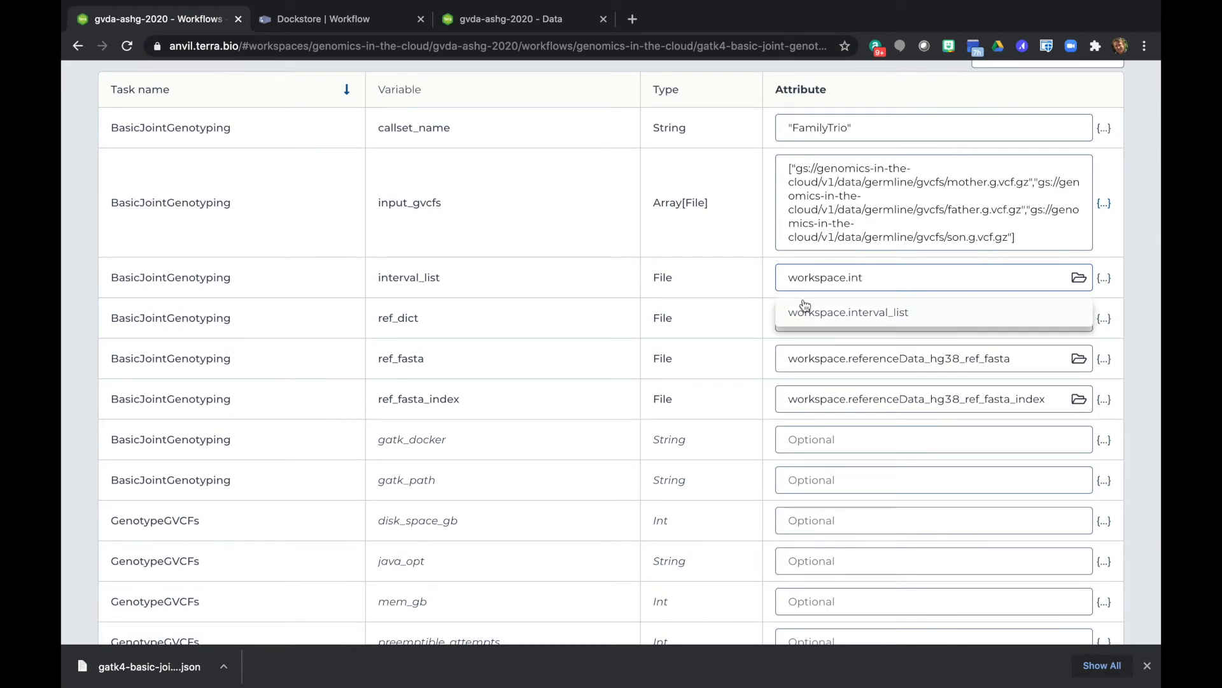
left_click(820, 313)
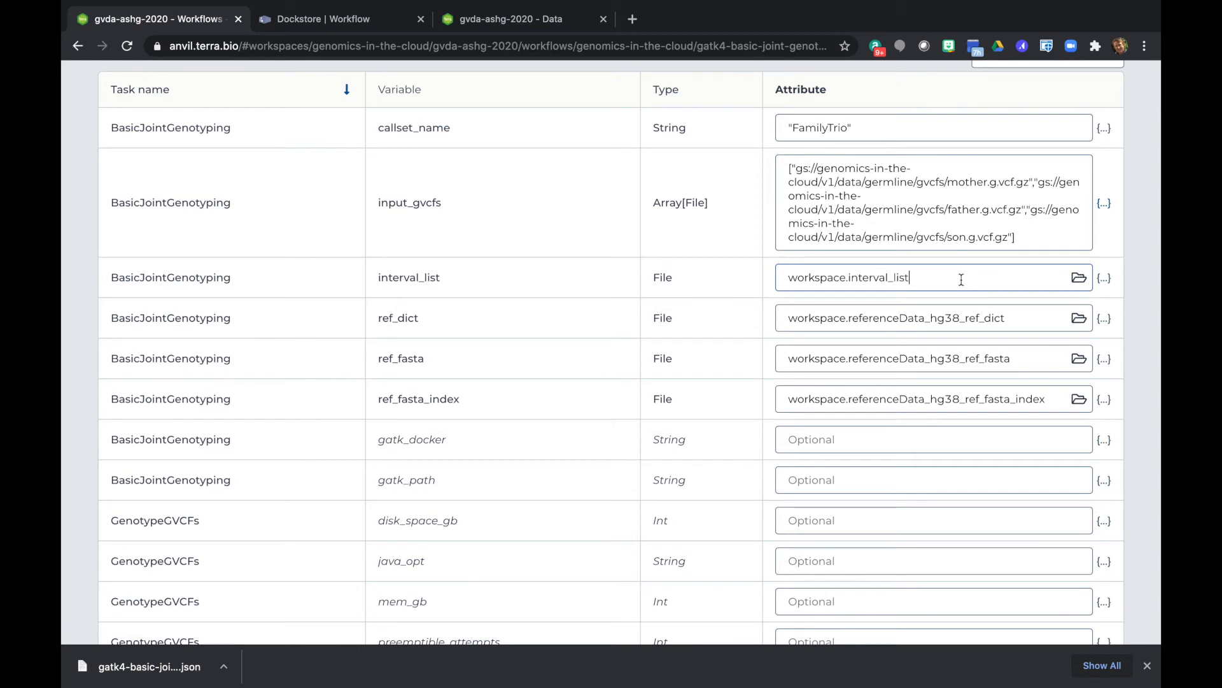
Step: Replace the file path array in the input_gvcfs input with the placeholder expression this.X
scroll(936, 293, "up", 1)
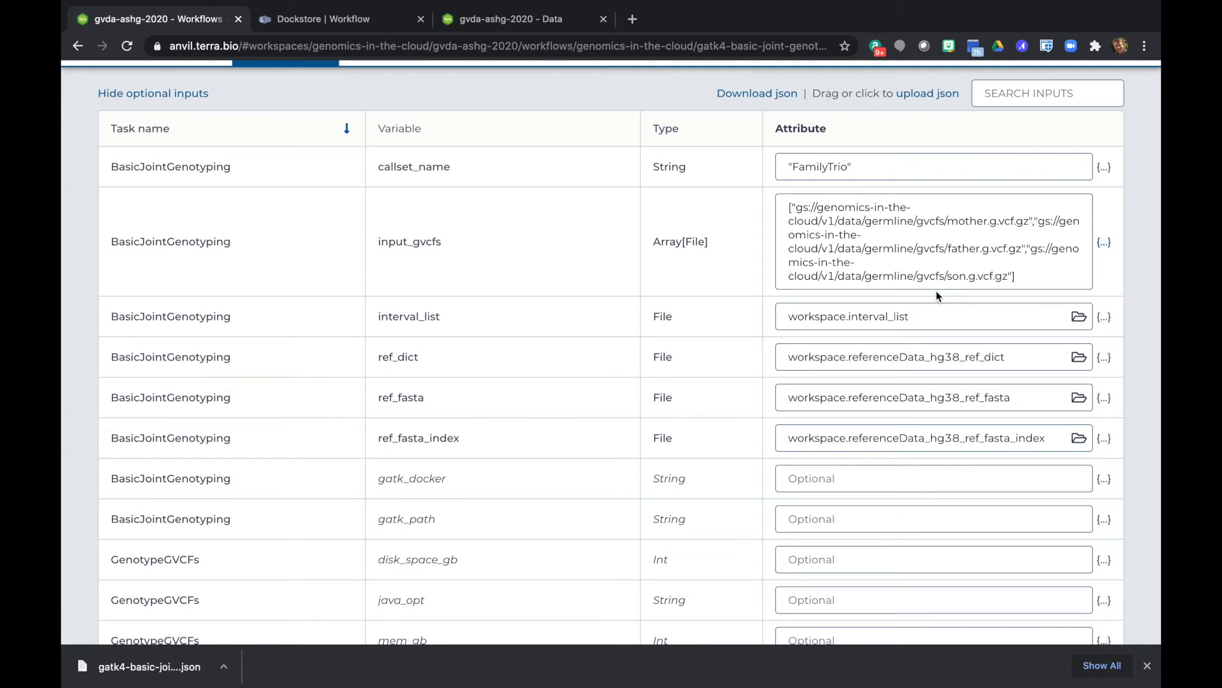
scroll(1030, 276, "down", 1)
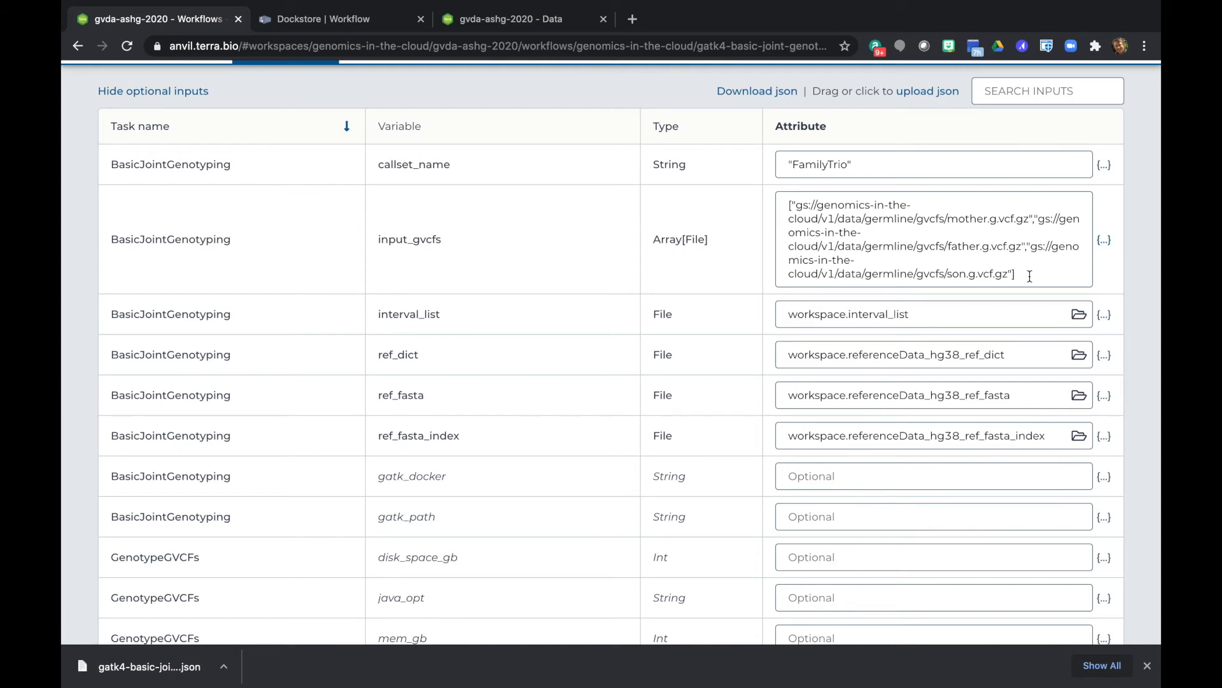
left_click_drag(1023, 273, 789, 201)
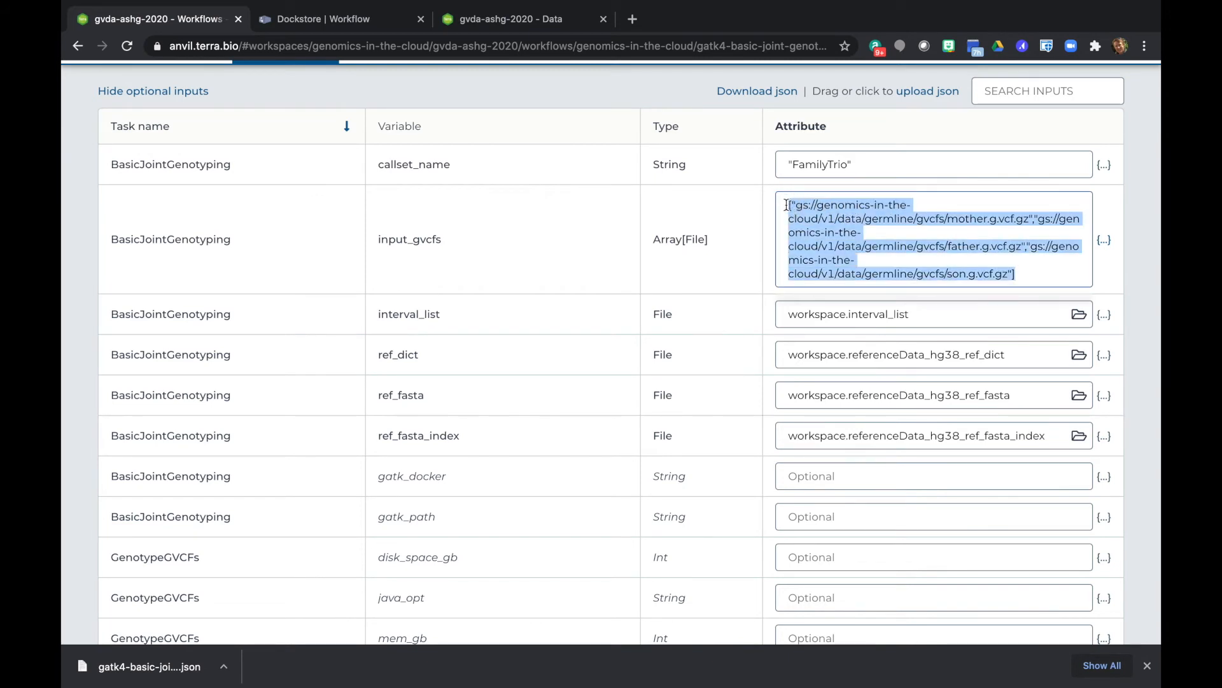
left_click(817, 217)
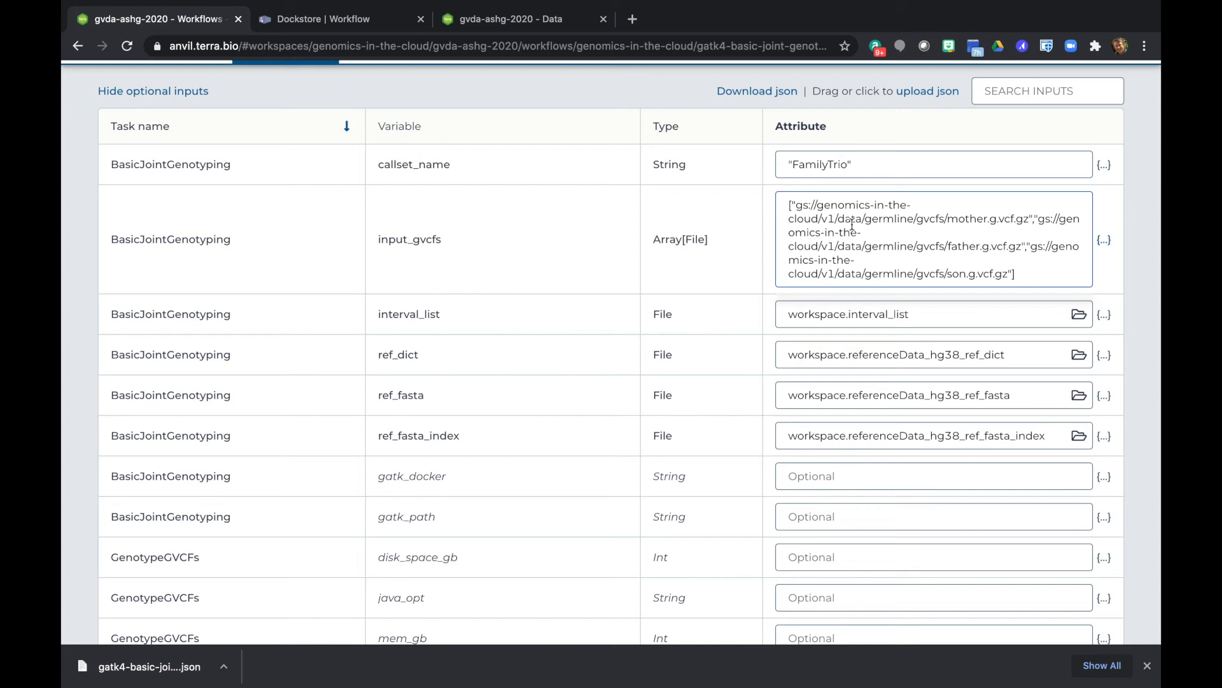
left_click_drag(1017, 274, 783, 205)
type("this")
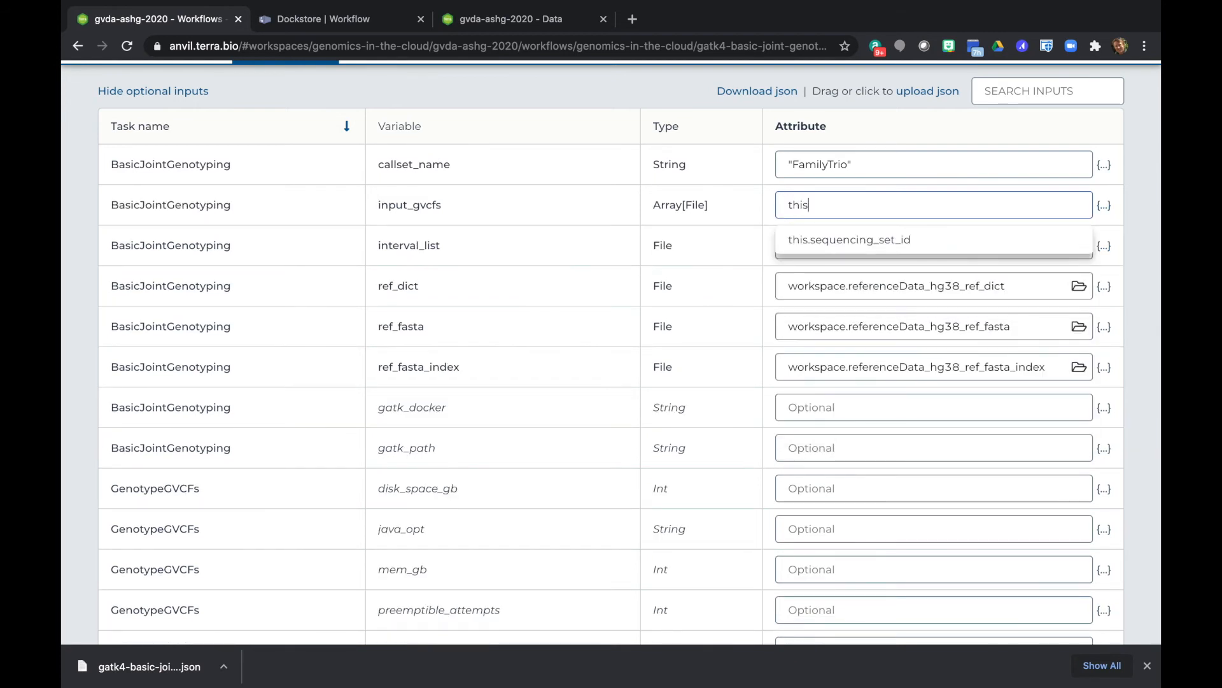
type(".X")
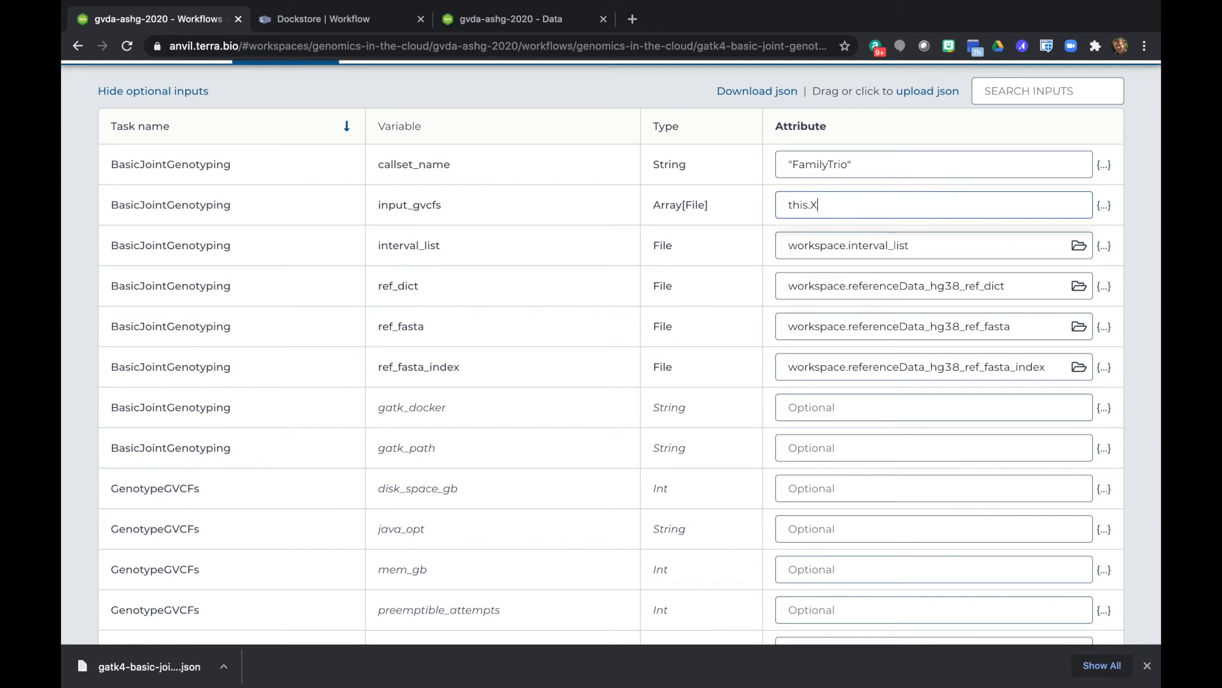
Step: Change the input_gvcfs expression to this.sequencings.X, keeping X as the placeholder for the column name
double_click(793, 204)
left_click_drag(811, 205, 816, 205)
double_click(801, 204)
double_click(814, 205)
type("sequencing")
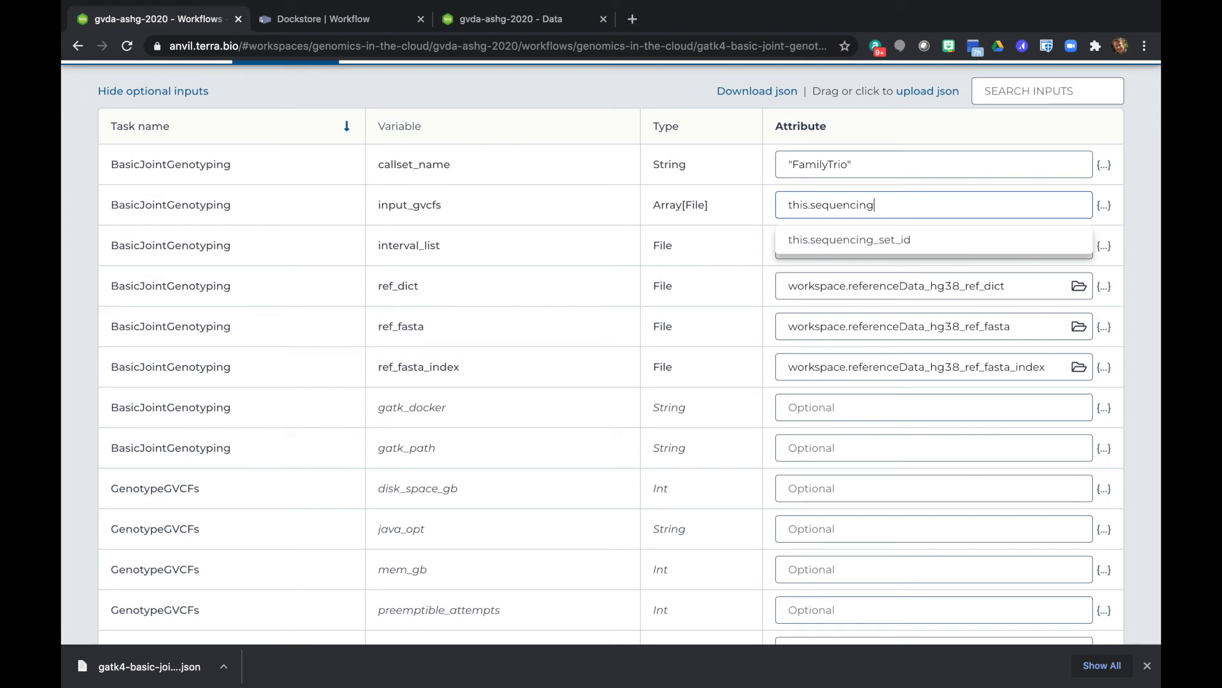
type("s")
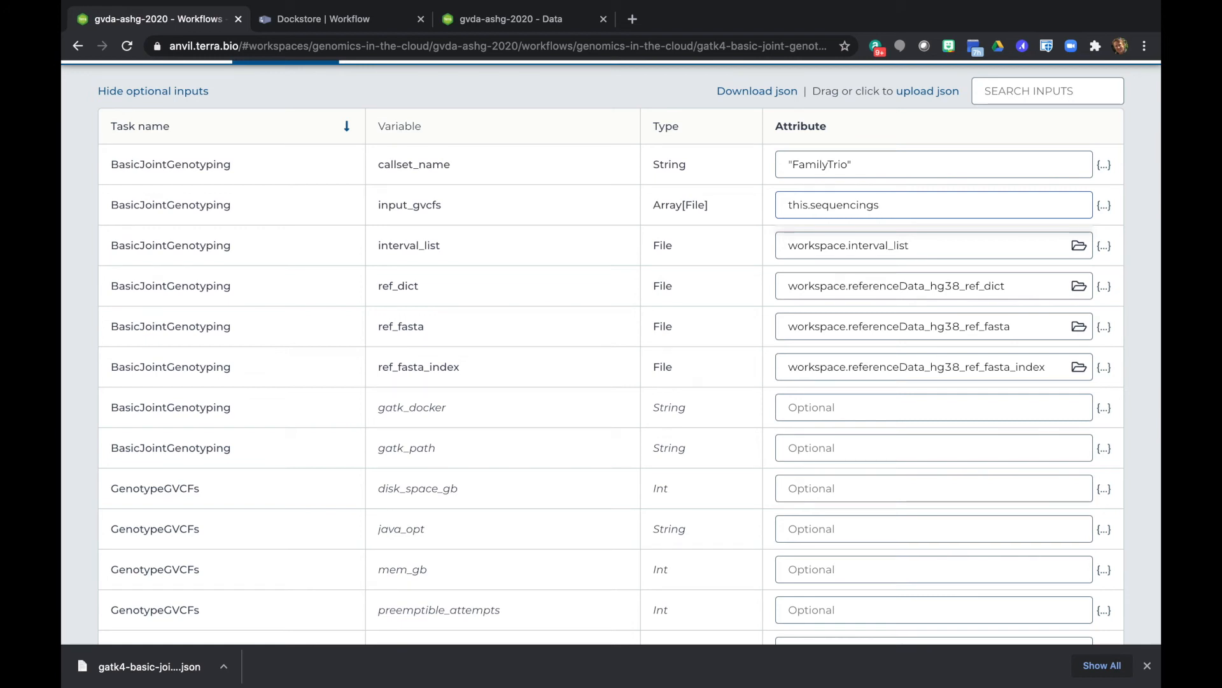
type(".X")
left_click_drag(894, 204, 783, 201)
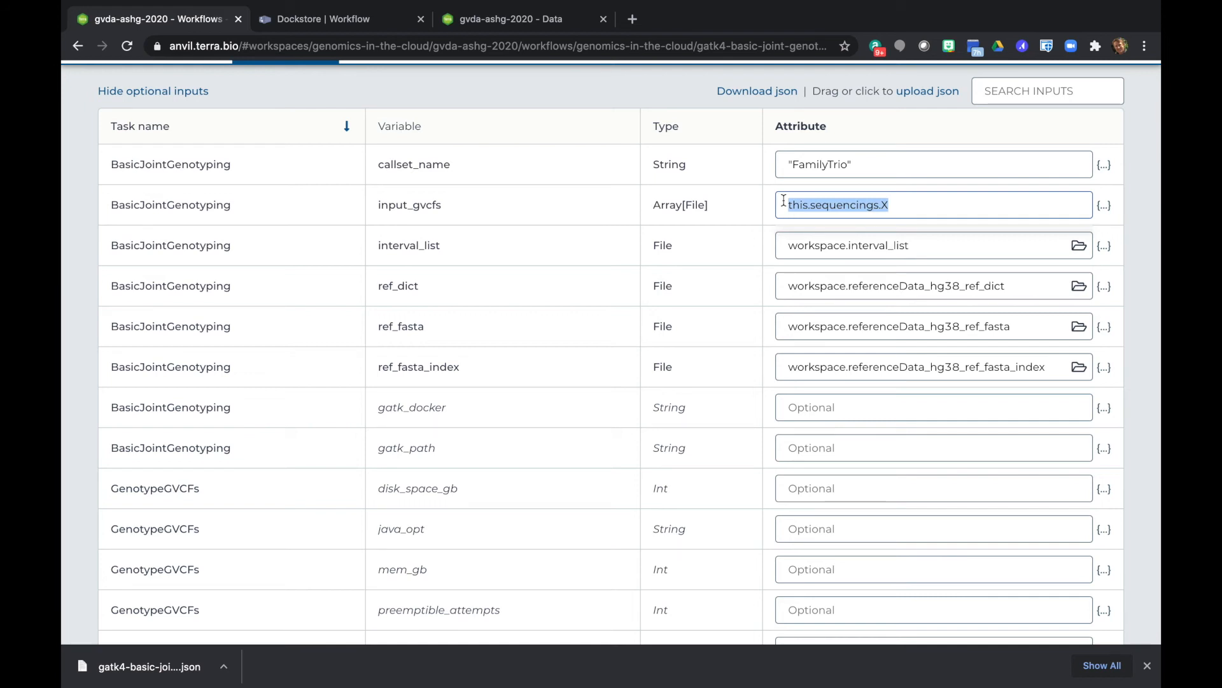
left_click(895, 205)
double_click(895, 205)
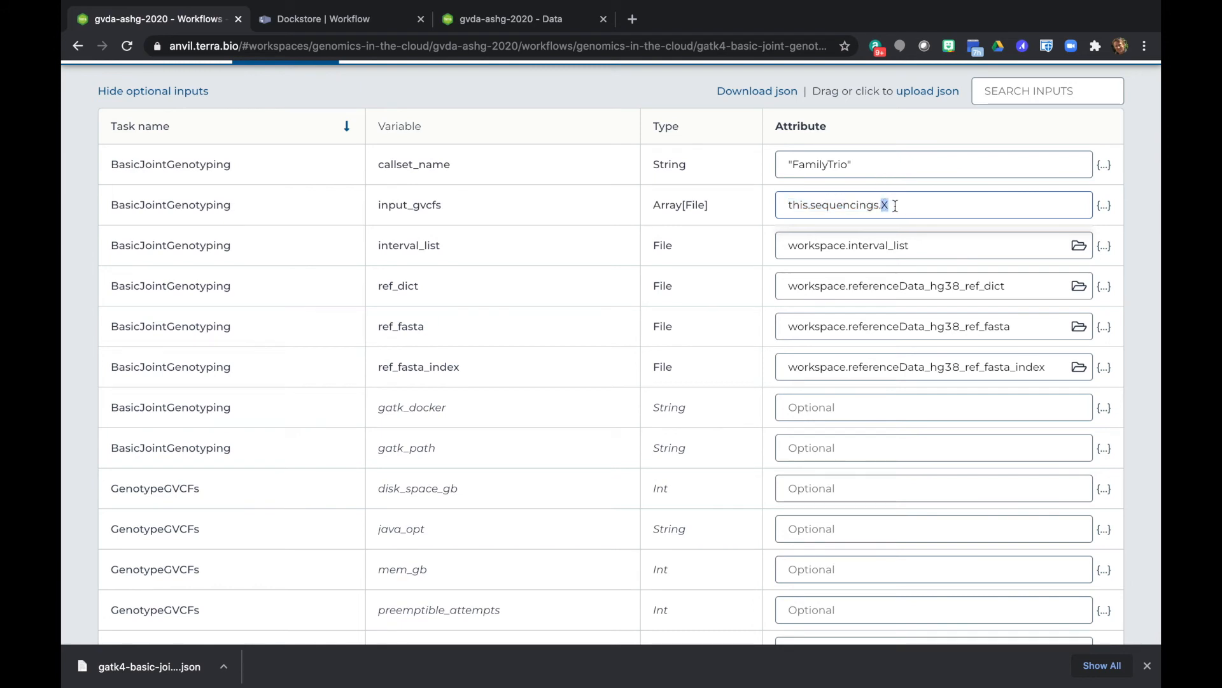
left_click(895, 205)
Step: Look through the sequencing table's columns on the workspace's data page for the one containing the file links
left_click(518, 24)
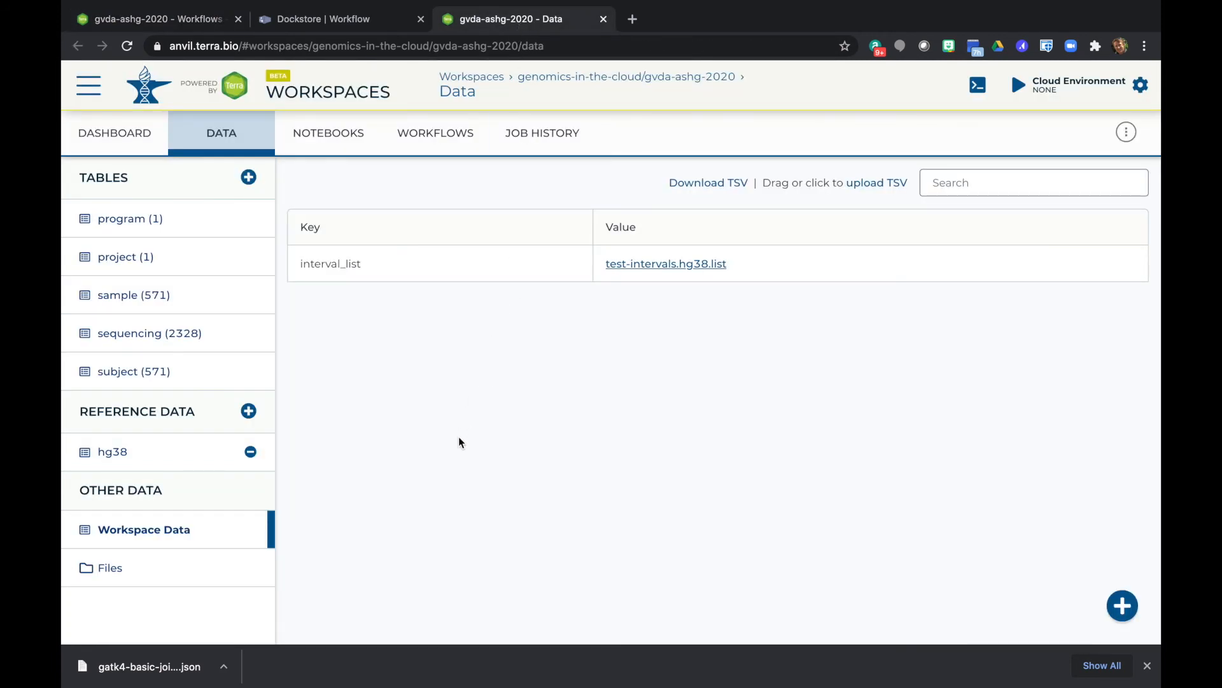
left_click(134, 337)
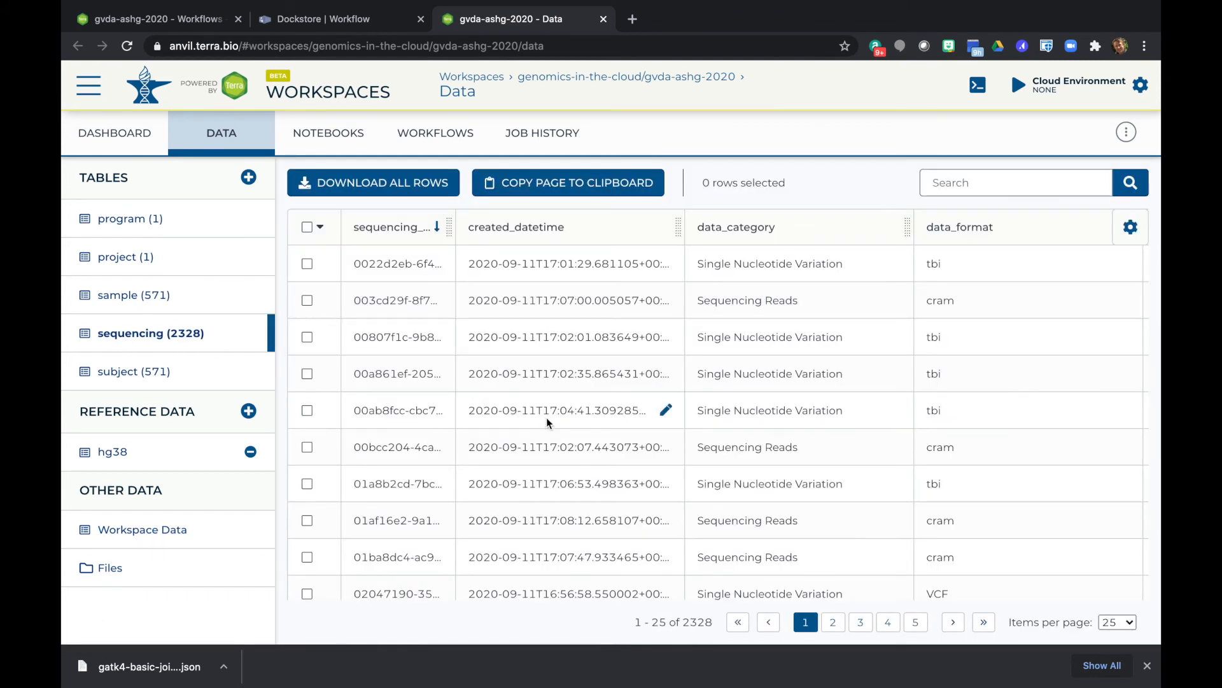
scroll(639, 405, "right", 3)
scroll(738, 398, "right", 7)
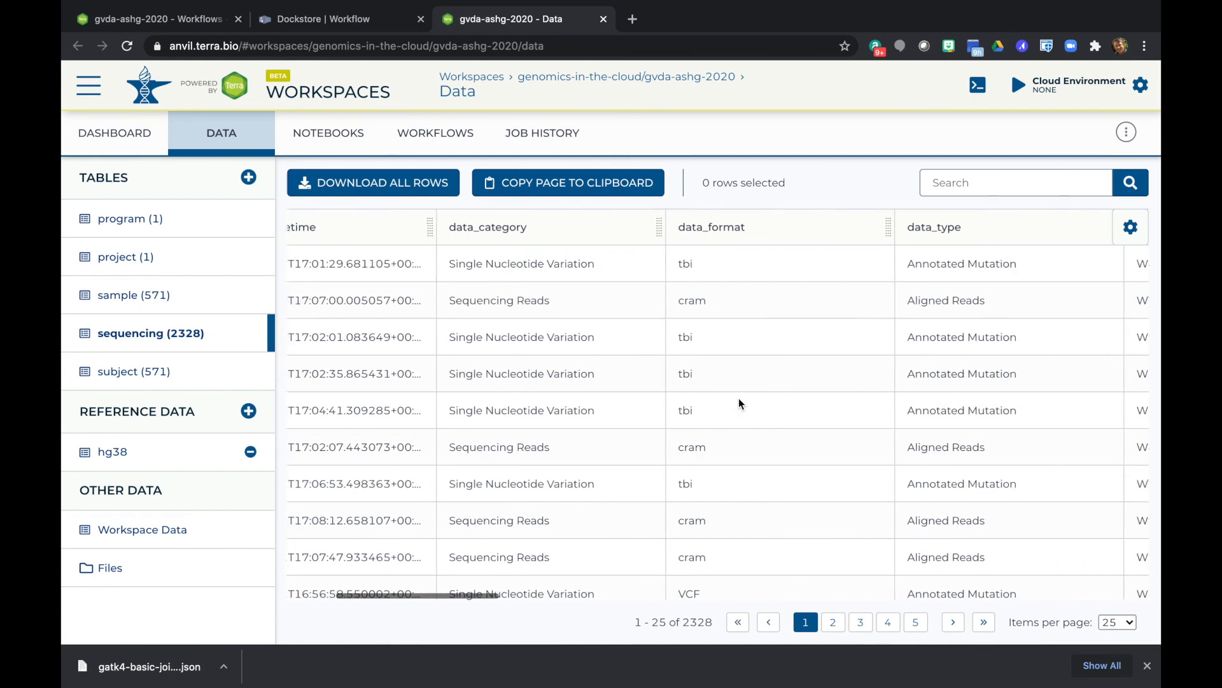
scroll(739, 398, "right", 15)
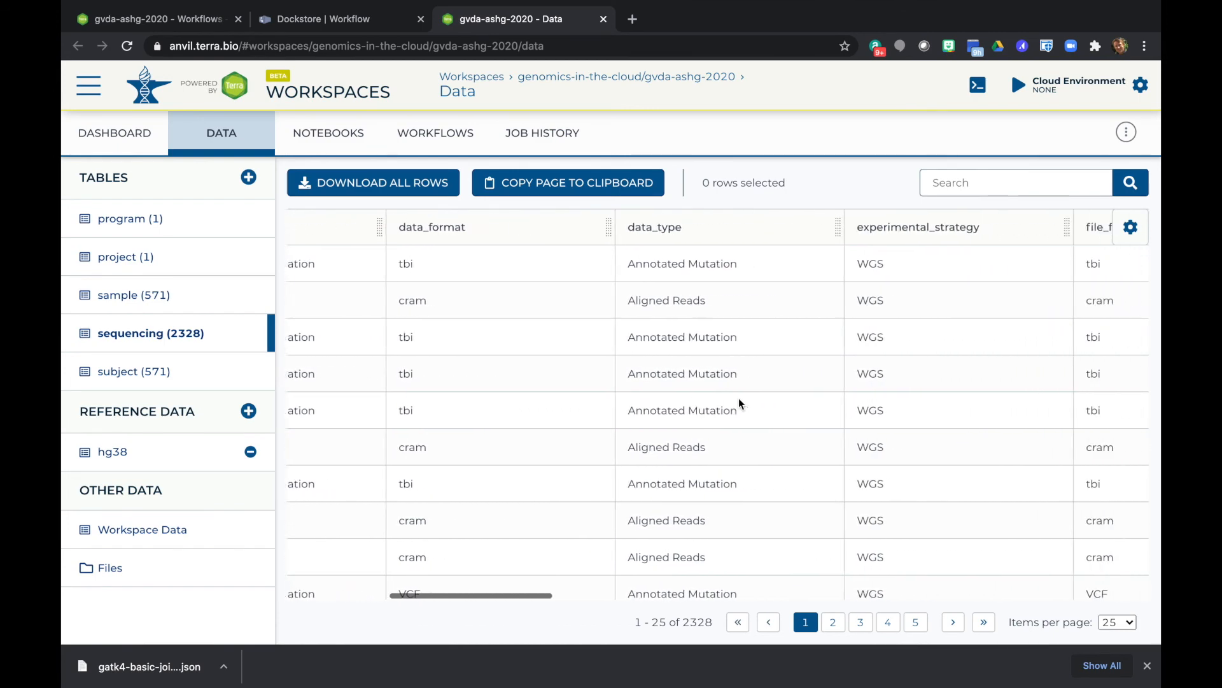
scroll(739, 400, "right", 8)
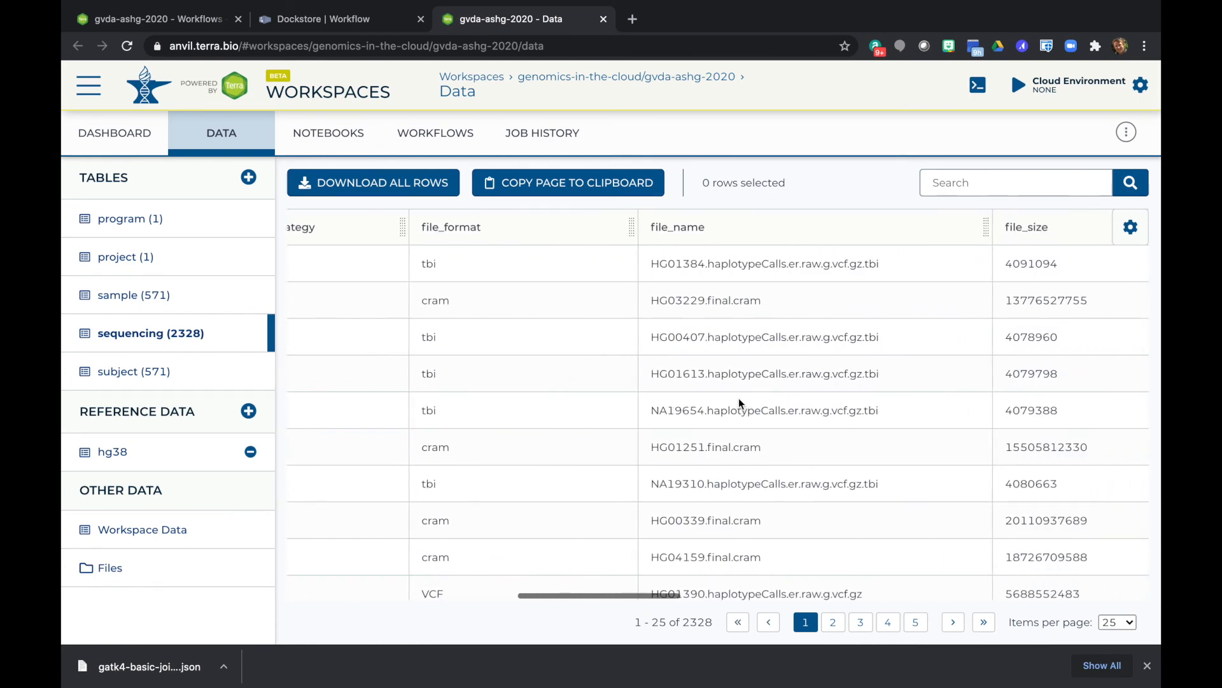
scroll(738, 398, "right", 1)
scroll(739, 398, "left", 2)
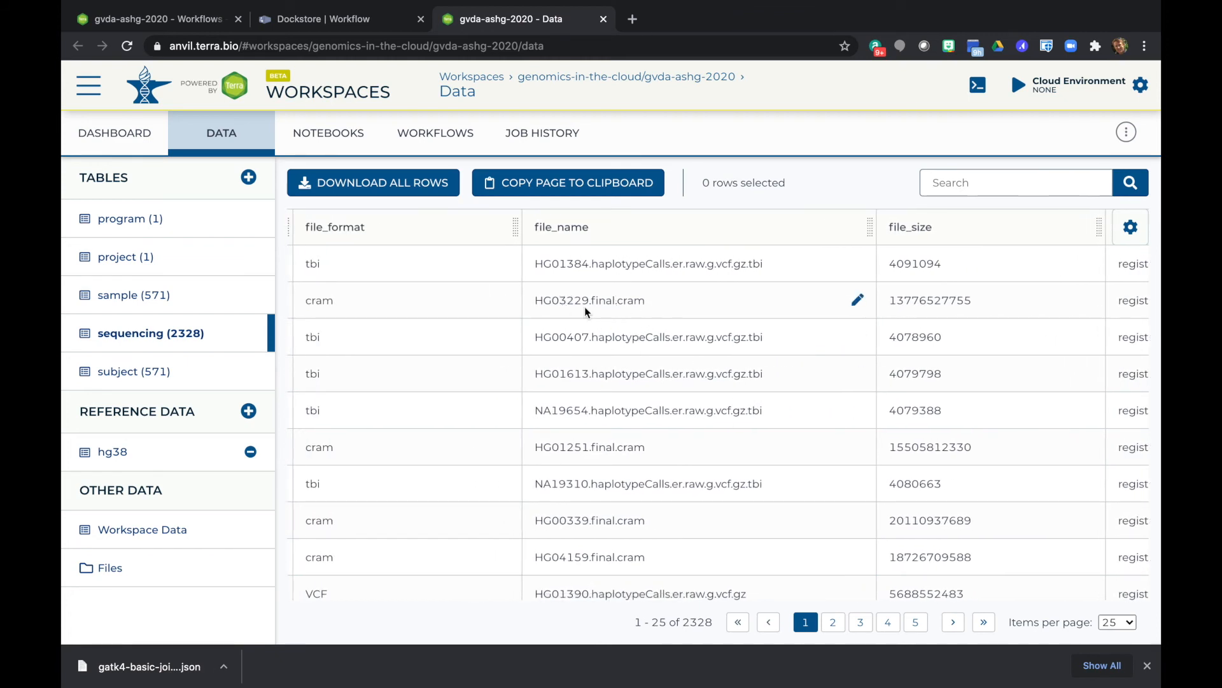
scroll(756, 321, "right", 5)
scroll(756, 321, "right", 20)
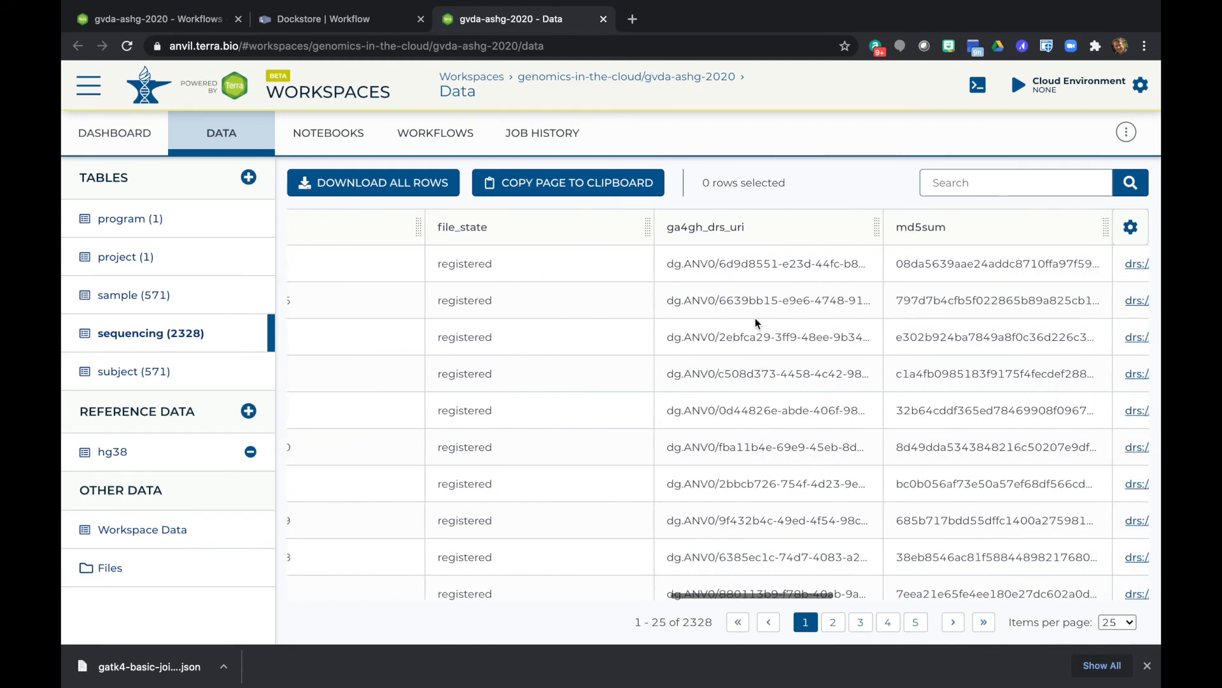
scroll(755, 323, "right", 20)
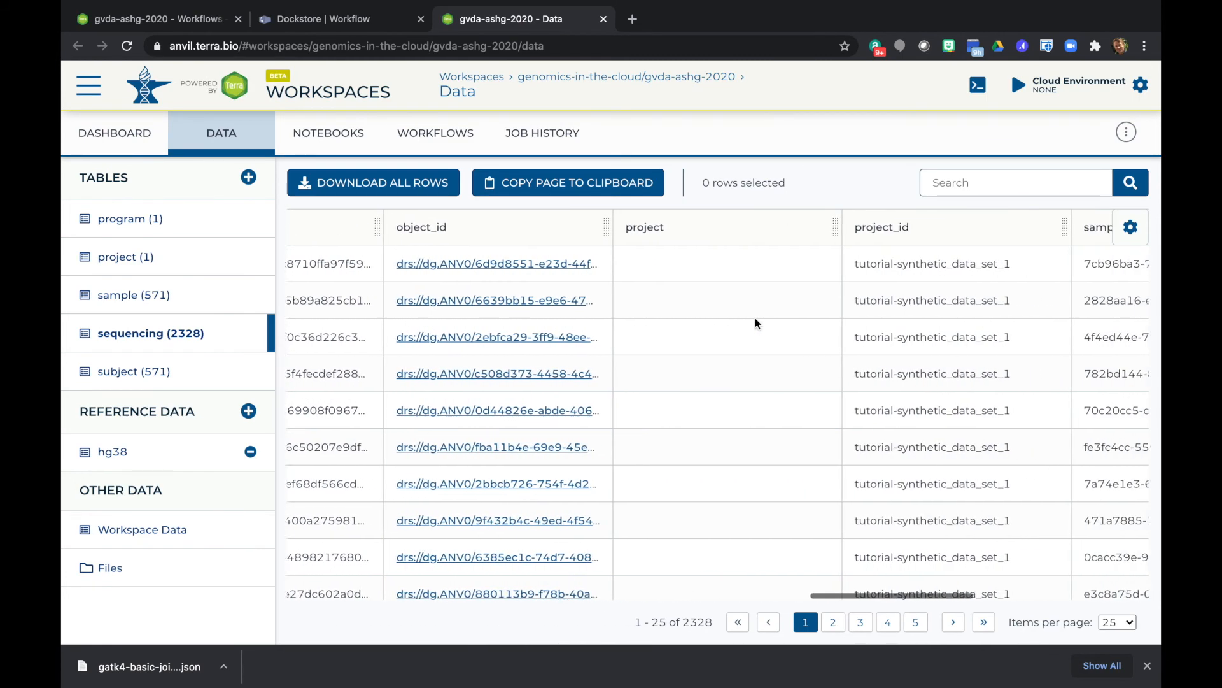
scroll(755, 323, "right", 5)
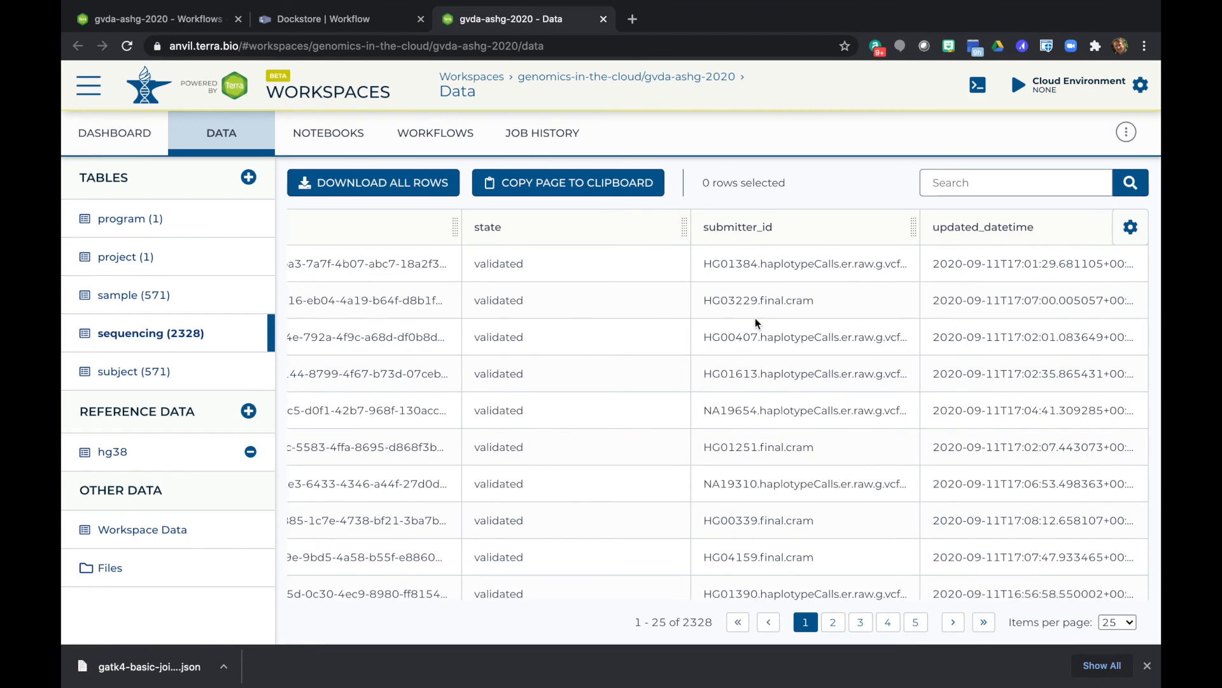
scroll(755, 323, "left", 12)
scroll(755, 323, "left", 8)
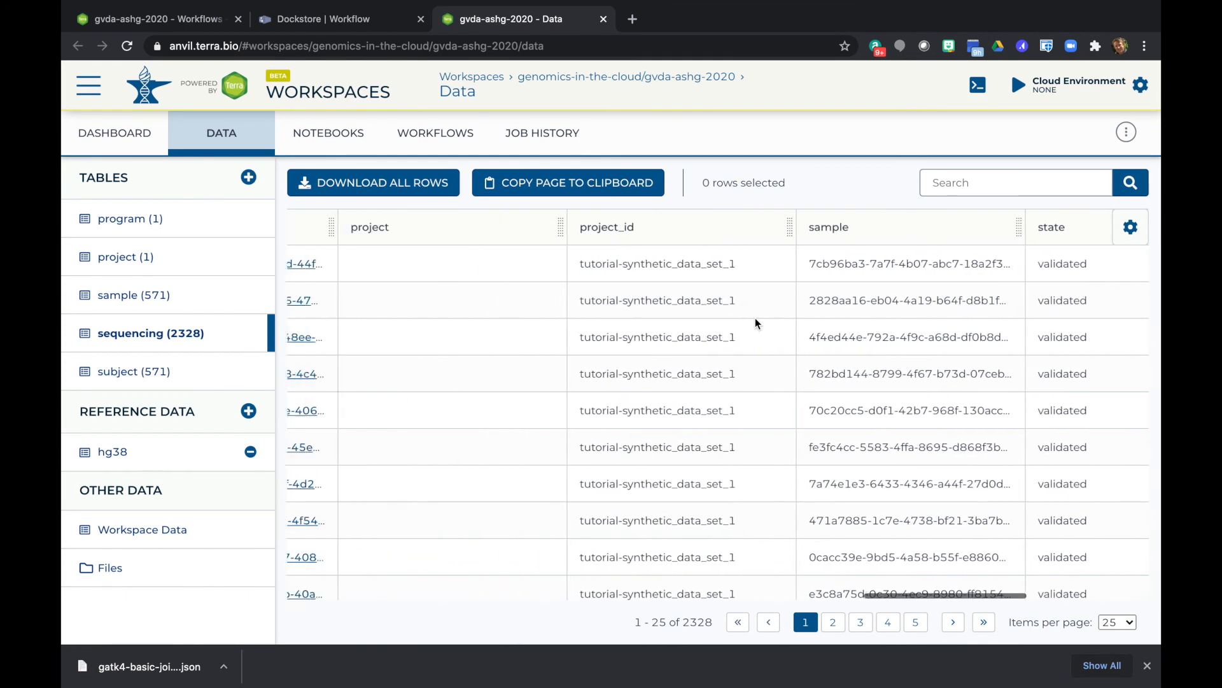
scroll(755, 322, "left", 6)
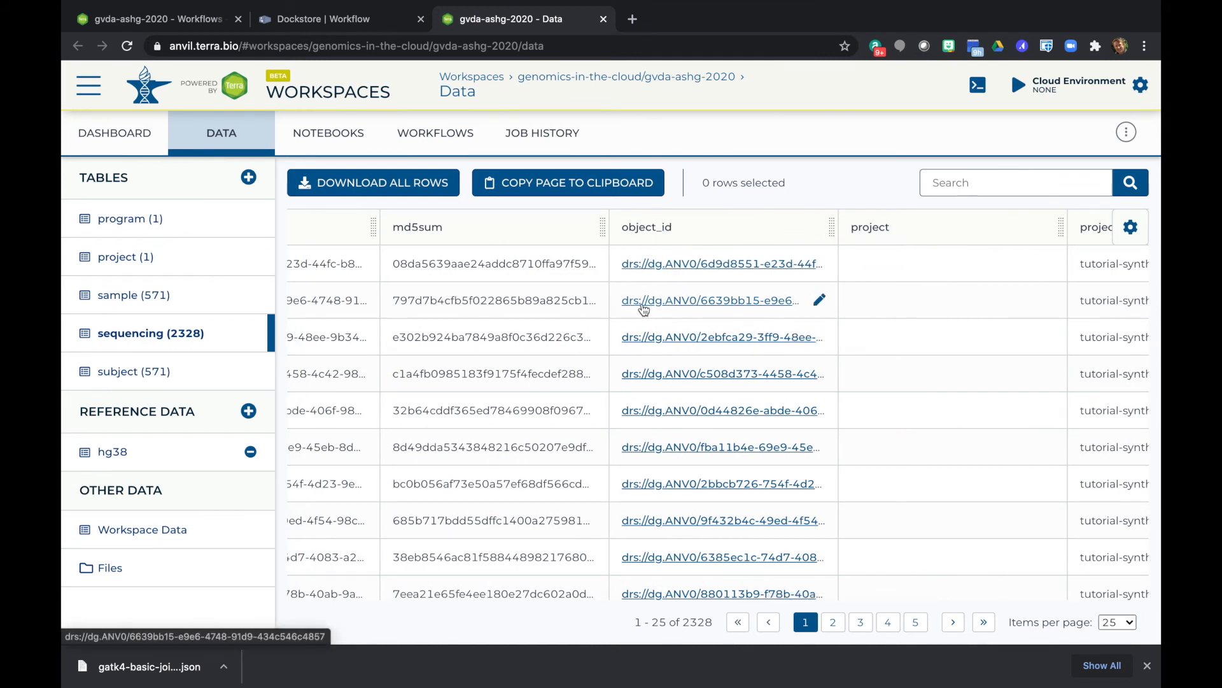
Step: Check the file details and terminal download command behind the object_id link of HG03229.final.cram
left_click(682, 301)
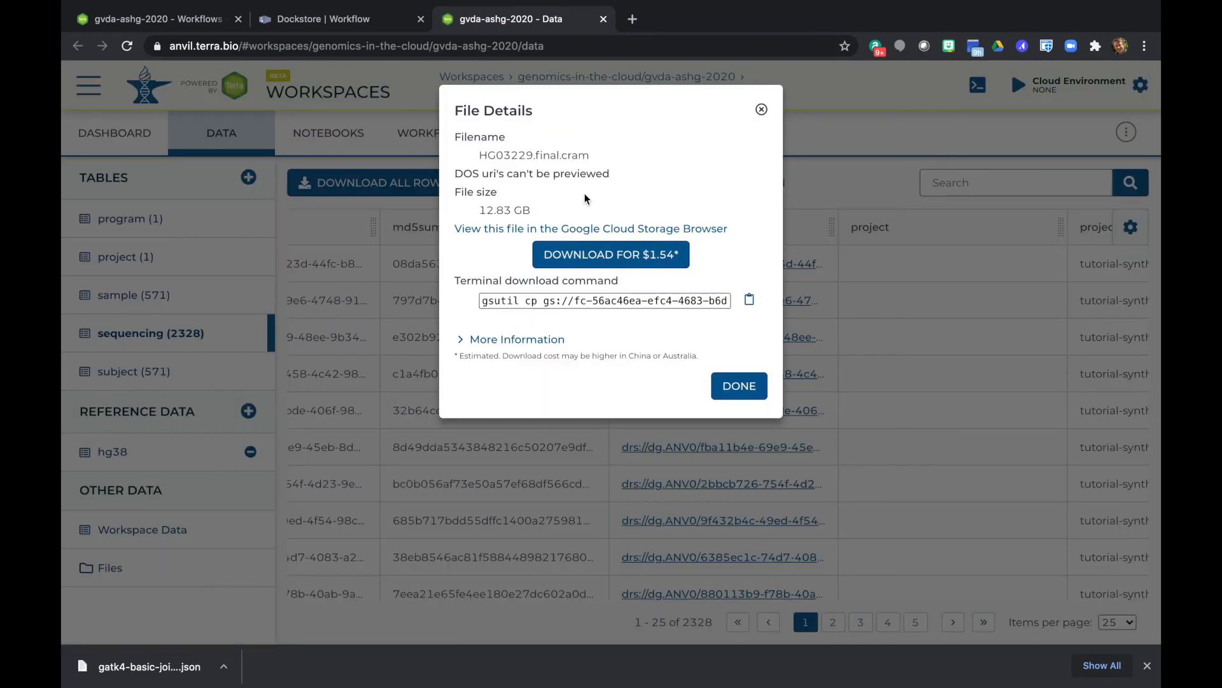
mouse_move(596, 304)
left_mouse_down()
mouse_move(707, 303)
mouse_move(602, 306)
left_mouse_up()
left_click(599, 304)
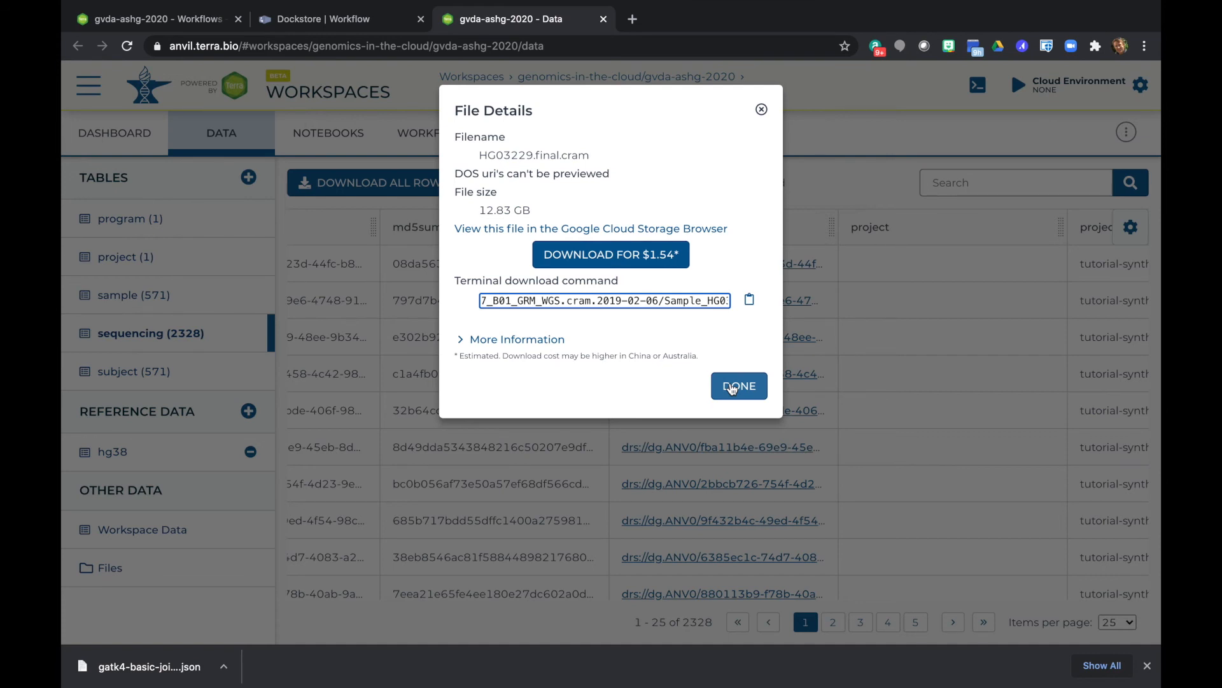
left_click(732, 387)
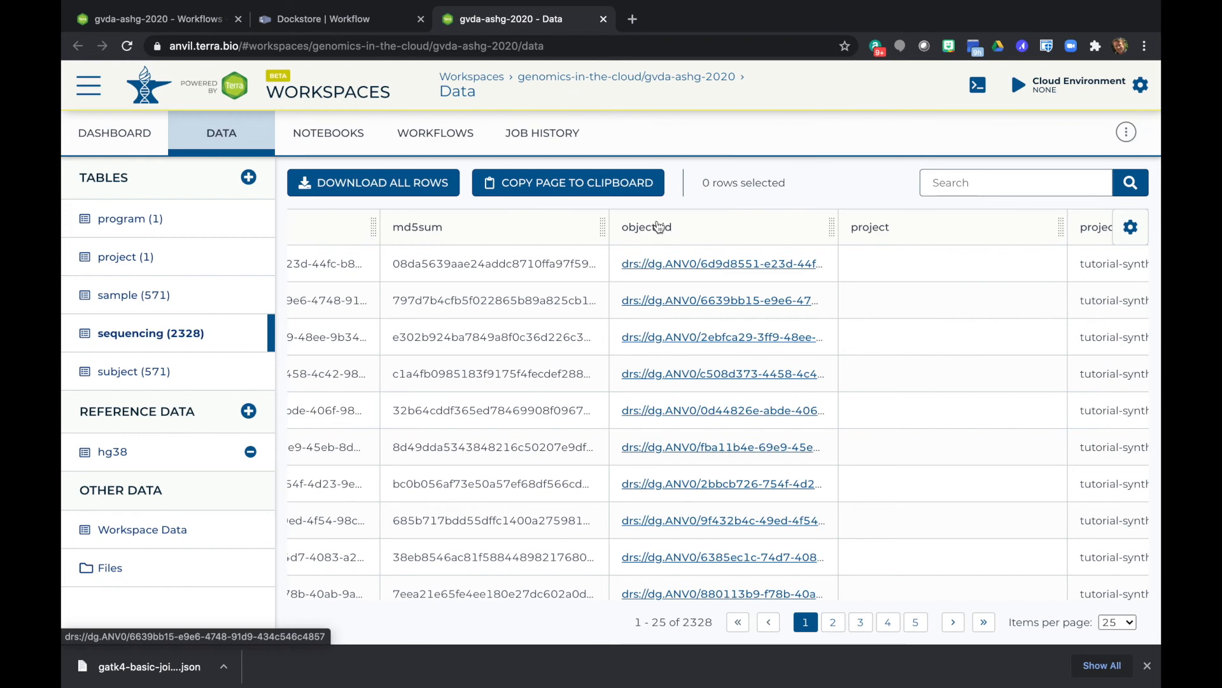
Step: Complete the input_gvcfs input in the workflow configuration as this.sequencings.object_id and save the configuration
left_click(174, 23)
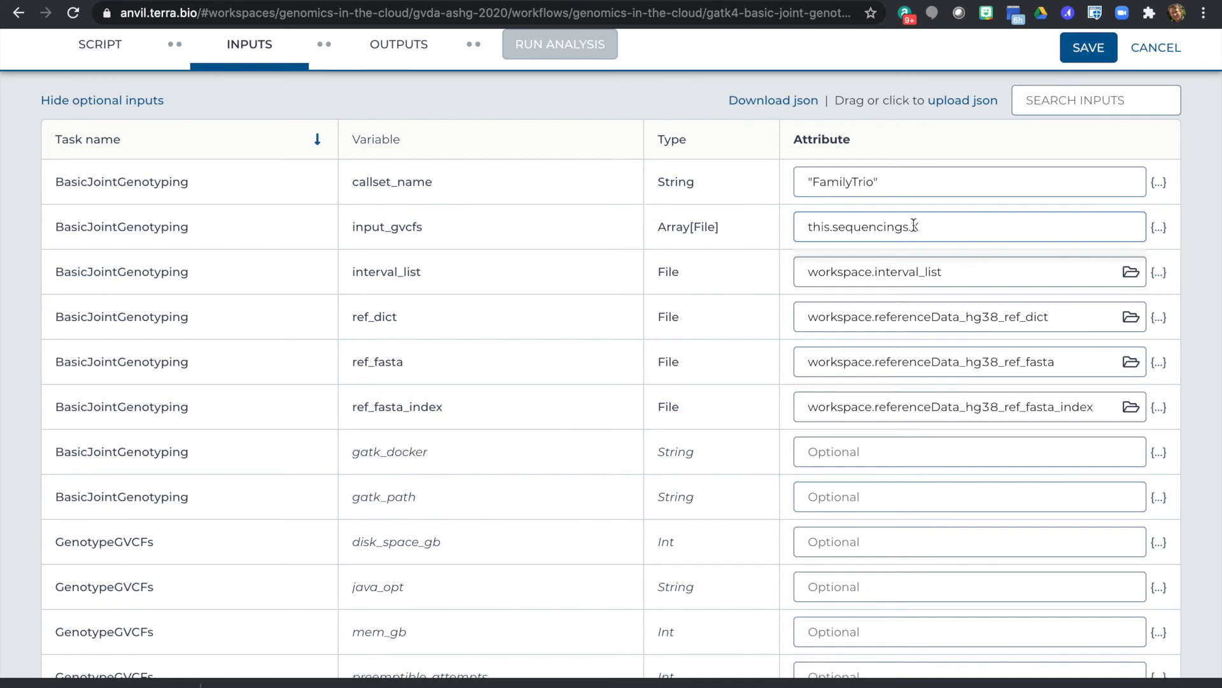
left_click_drag(912, 226, 928, 227)
type("object_id")
left_click_drag(798, 229, 973, 226)
left_click(972, 226)
left_click(1089, 48)
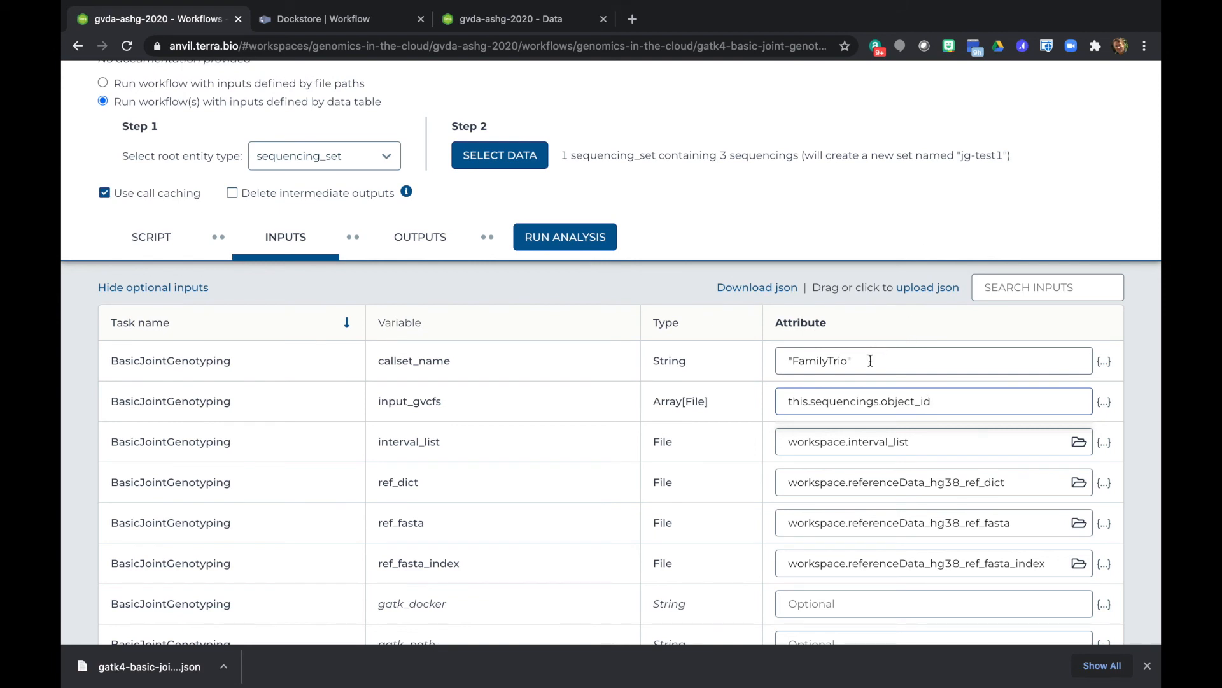
Step: Replace the callset_name input's value with this.sequencing_set_id and check the name of the sequencing set it refers to
left_click_drag(870, 359, 796, 312)
key("BackSpace")
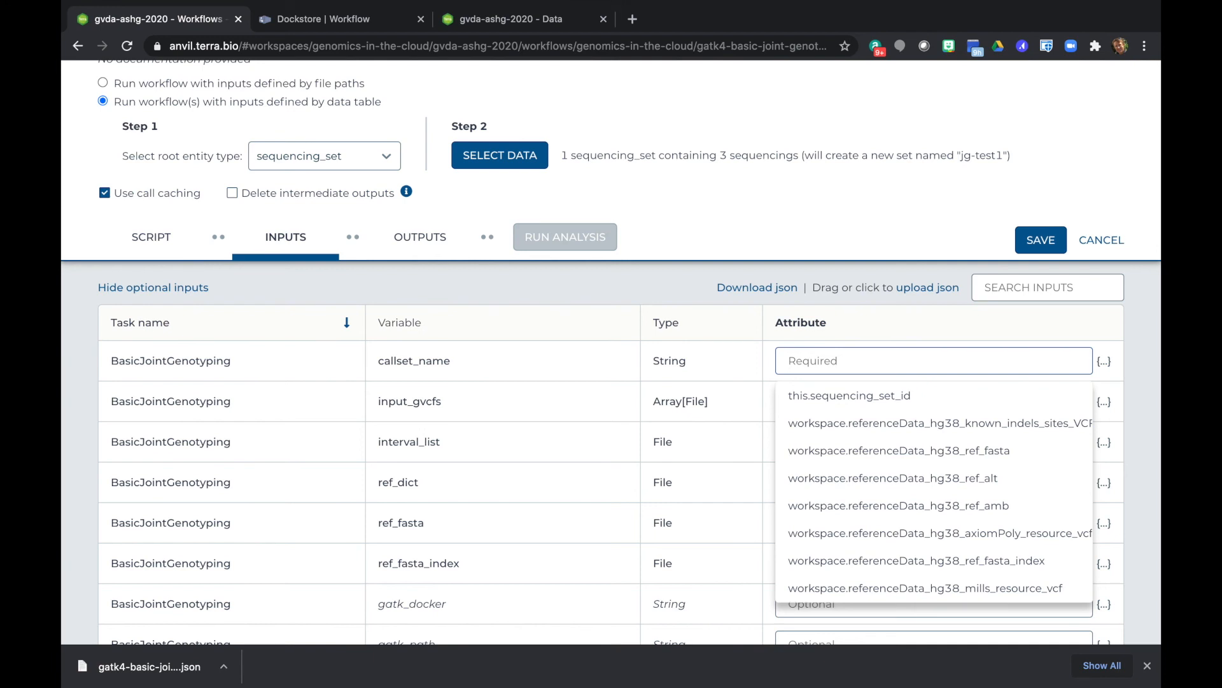
left_click(868, 397)
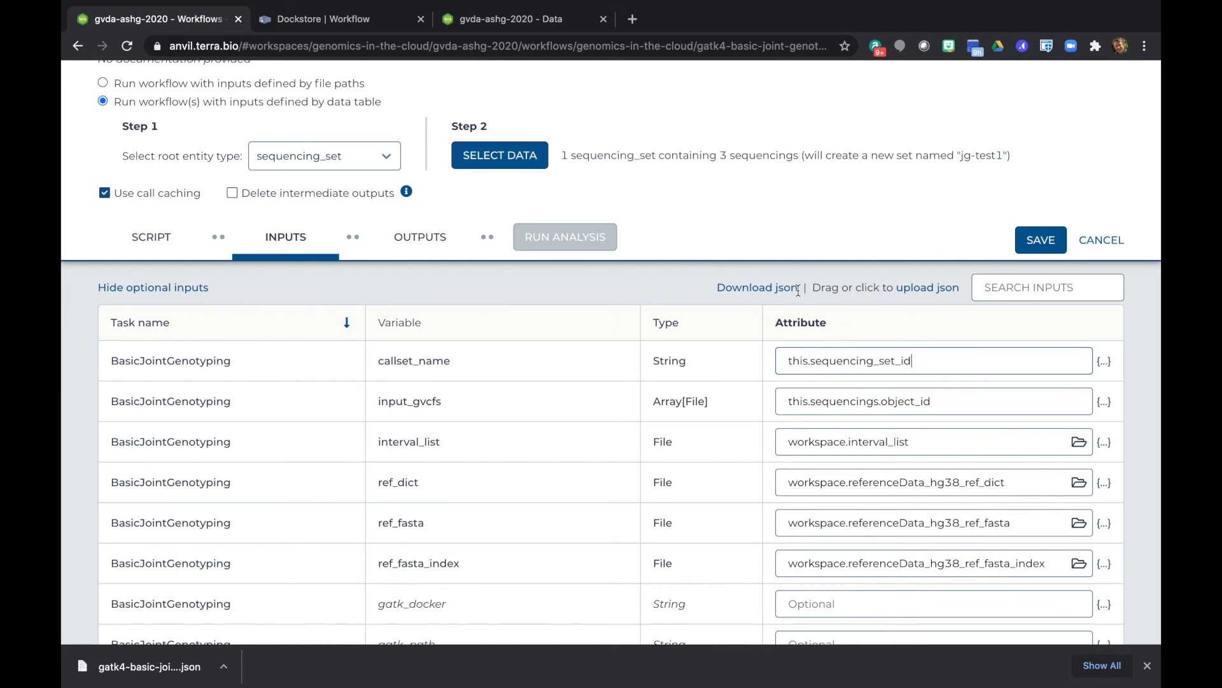
left_click_drag(960, 157, 1002, 161)
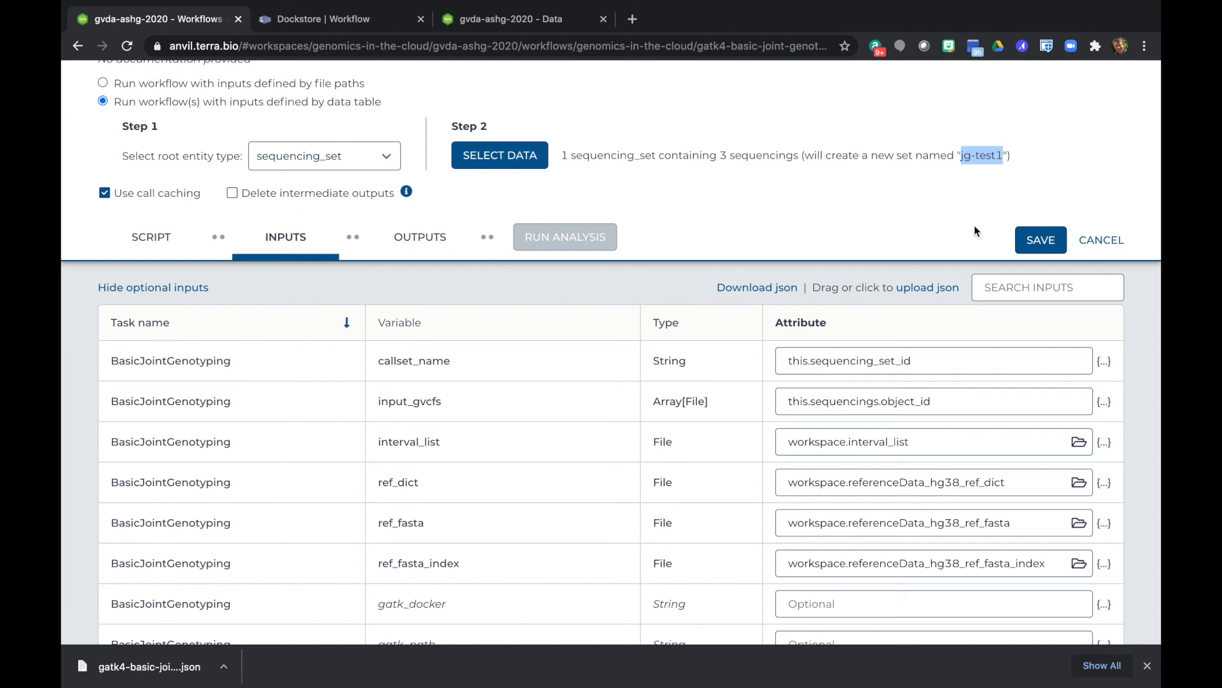
Step: Save the inputs, then assign the default attributes this.merged_vcf and this.merged_vcf_index to the workflow's outputs and save them
left_click(1046, 242)
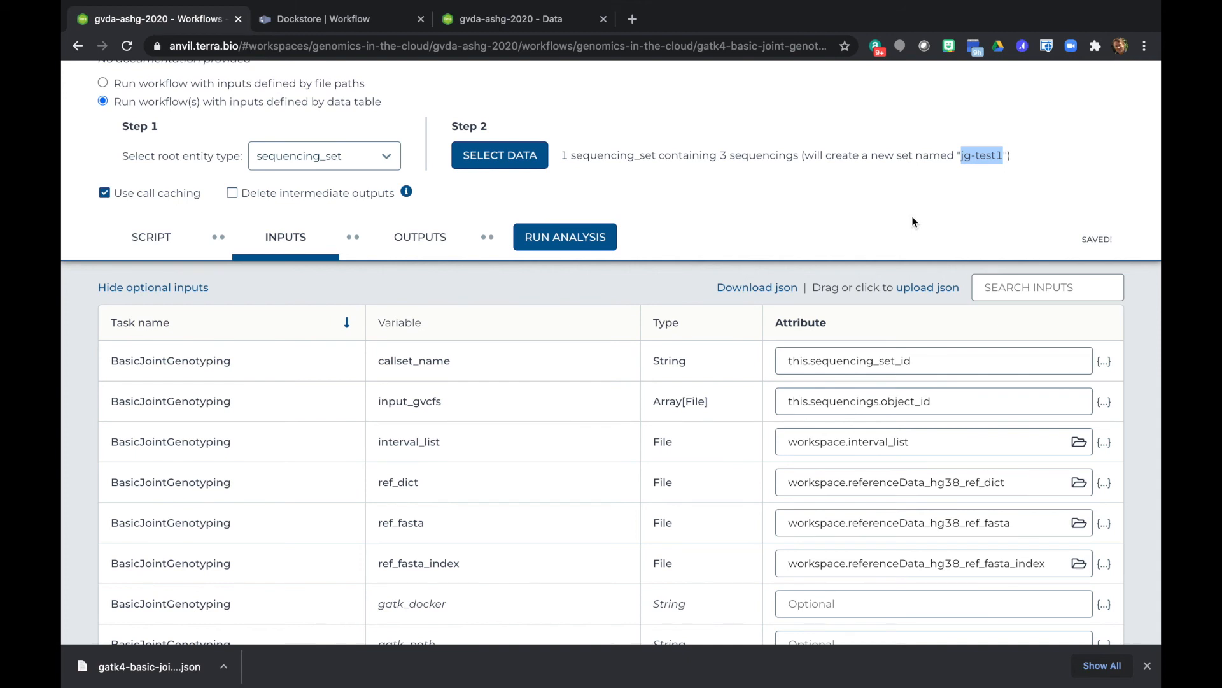
scroll(862, 204, "up", 1)
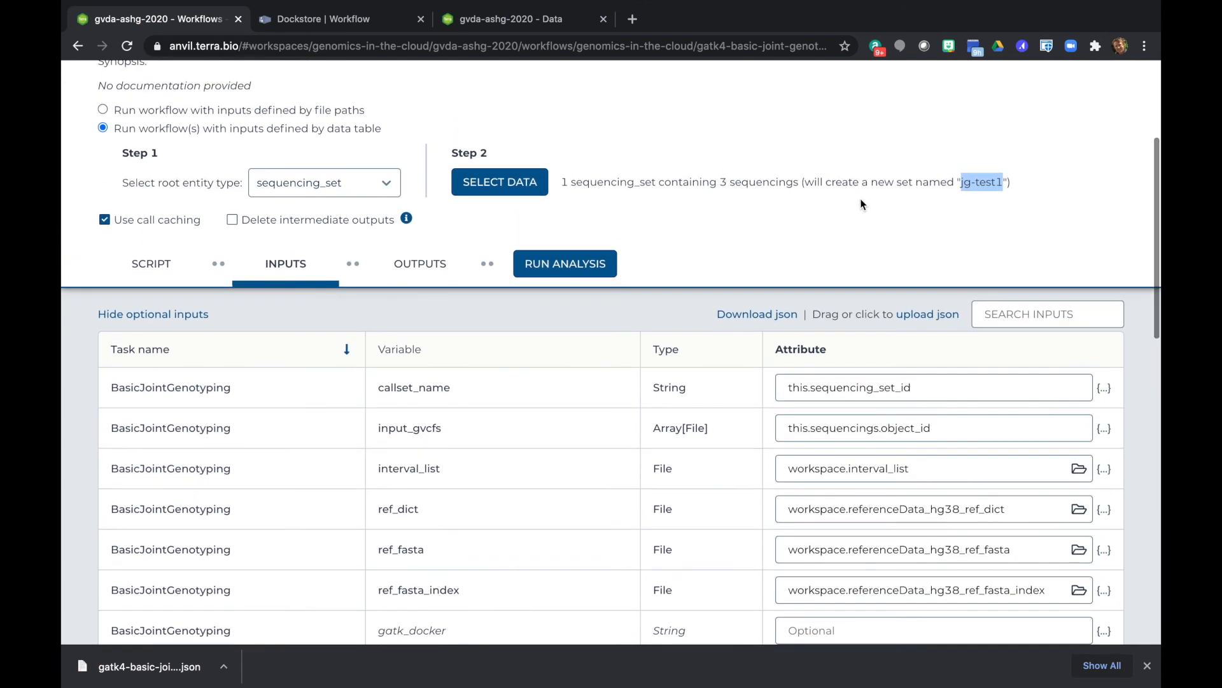
left_click(417, 264)
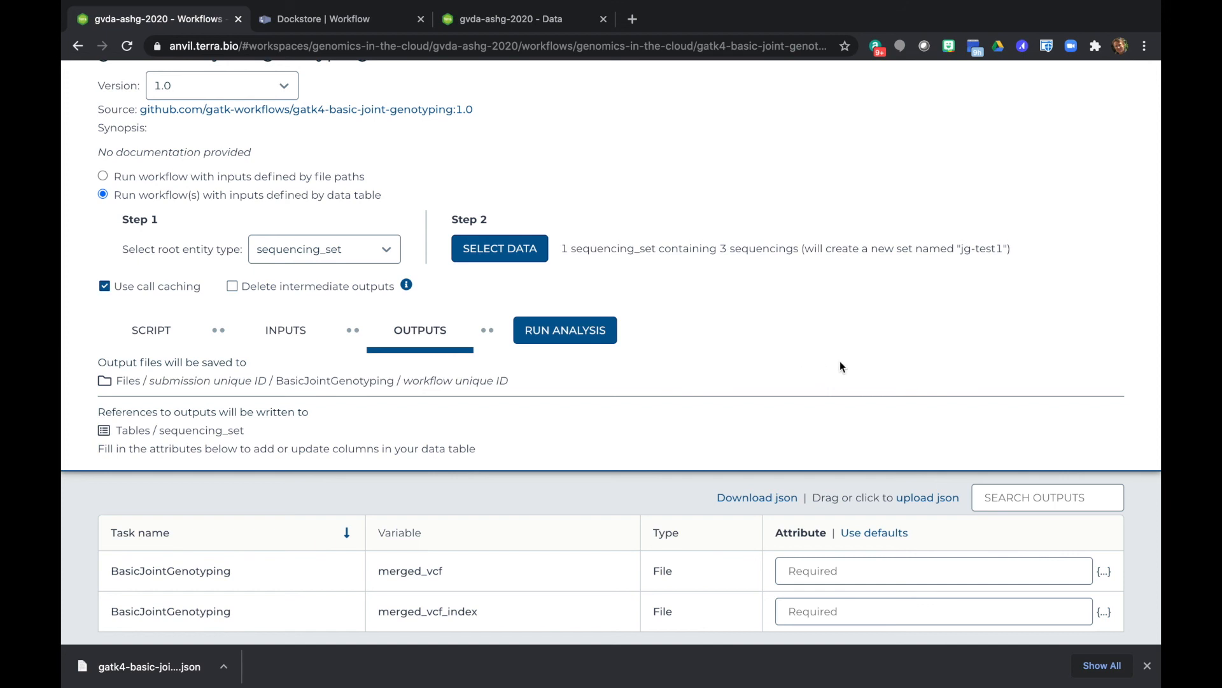
left_click(879, 540)
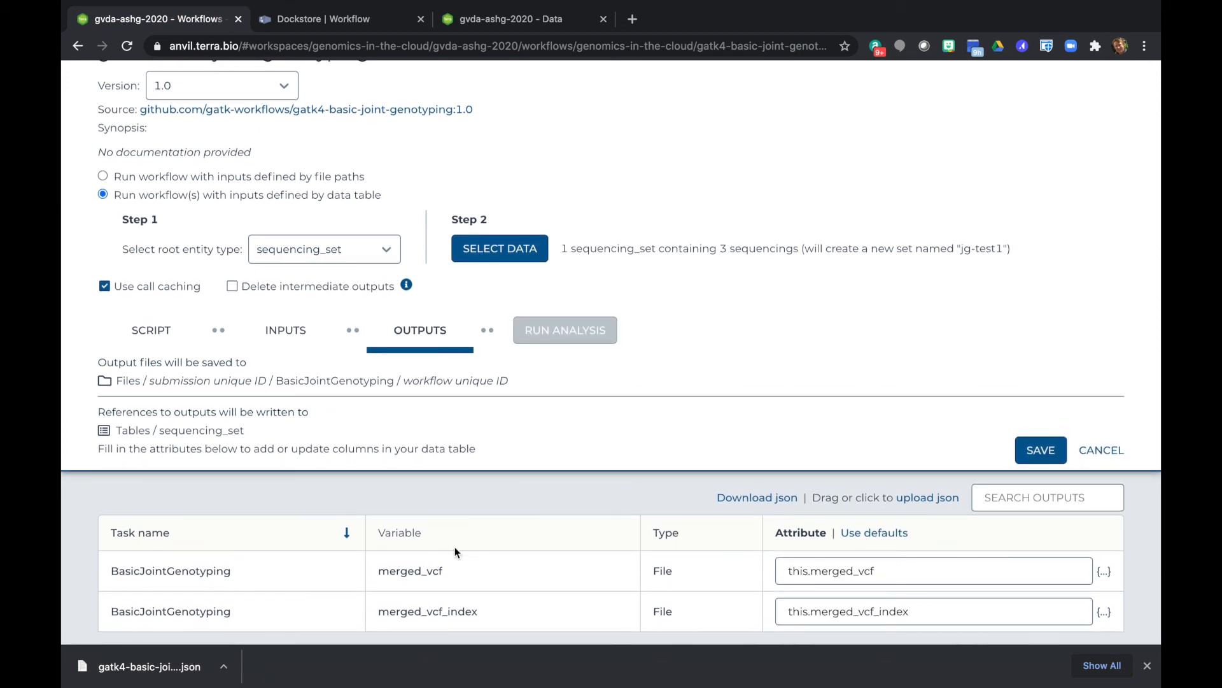
left_click_drag(379, 571, 466, 573)
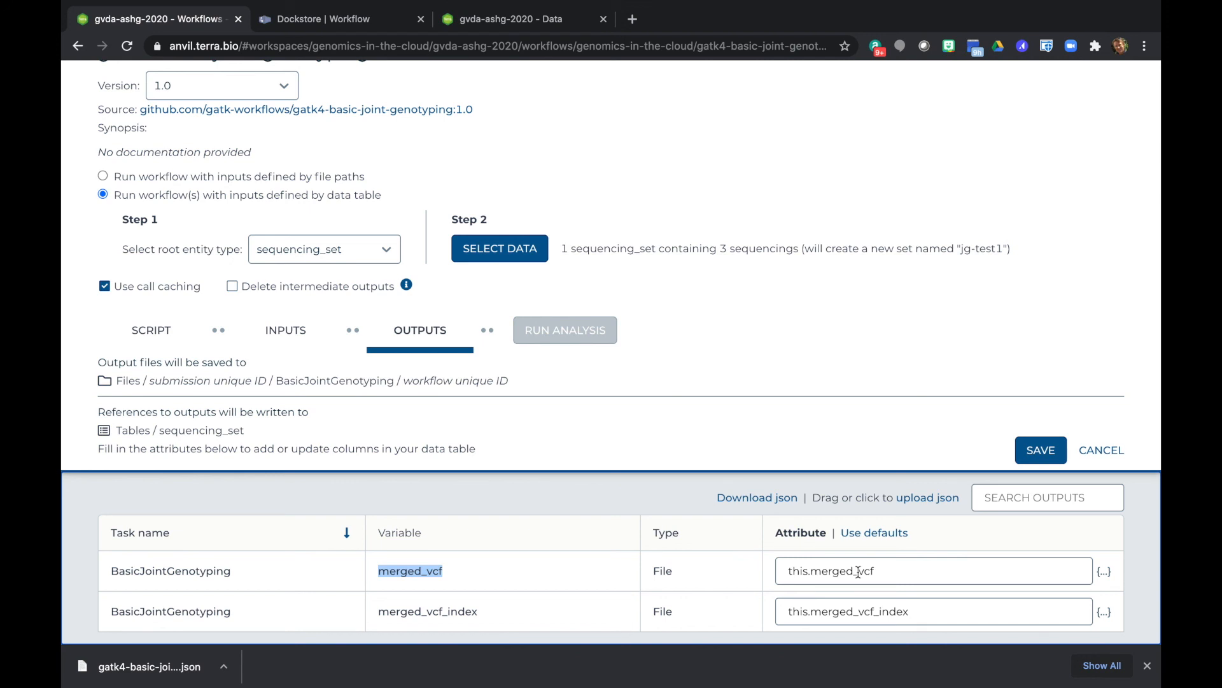
left_click(796, 451)
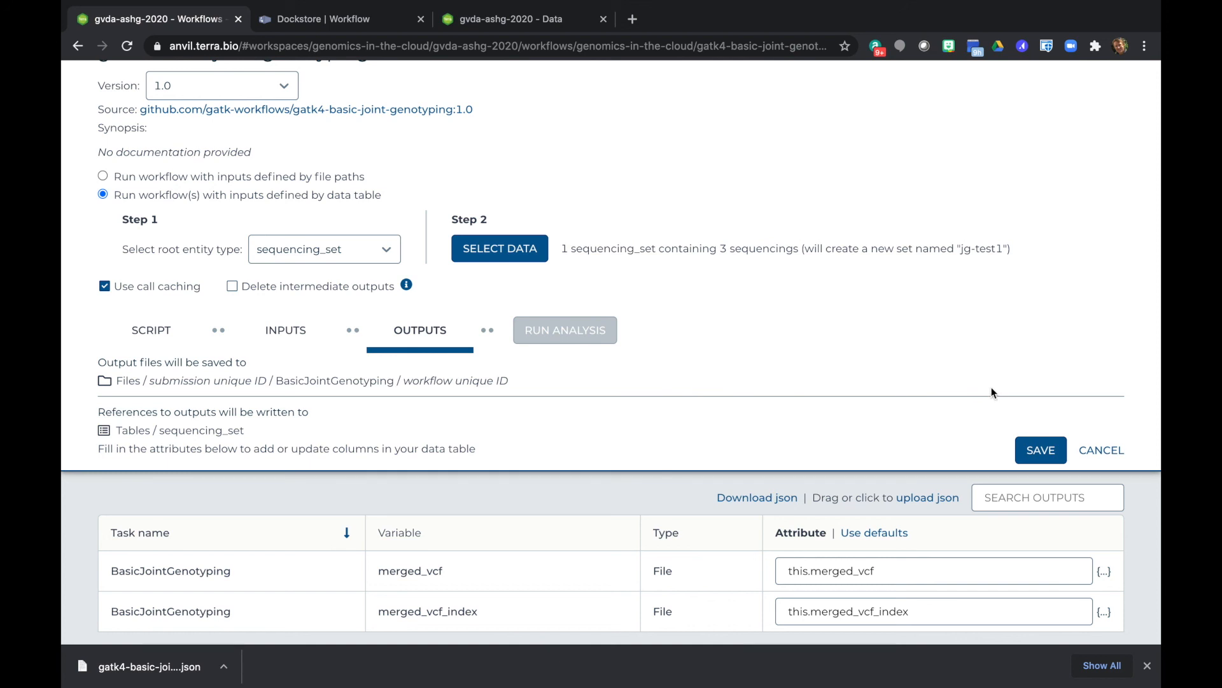
left_click(1038, 452)
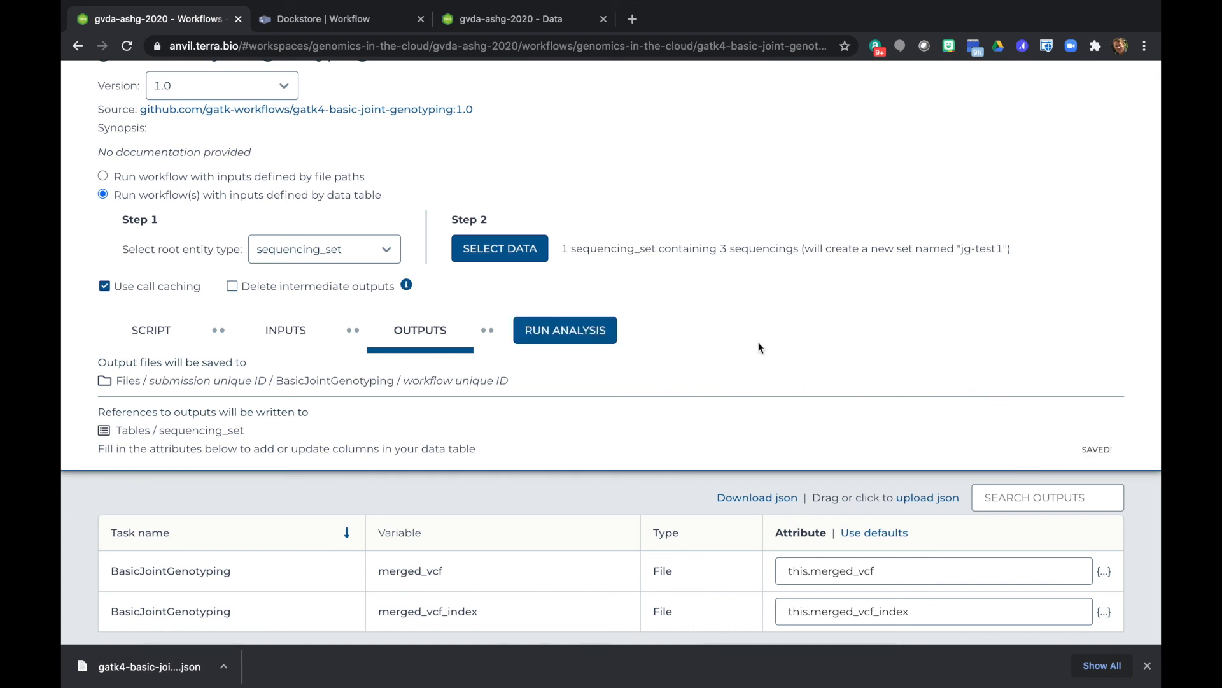
Step: Run the analysis on the jg-test1 sequencing set and launch the submission
left_click(551, 331)
left_click(733, 192)
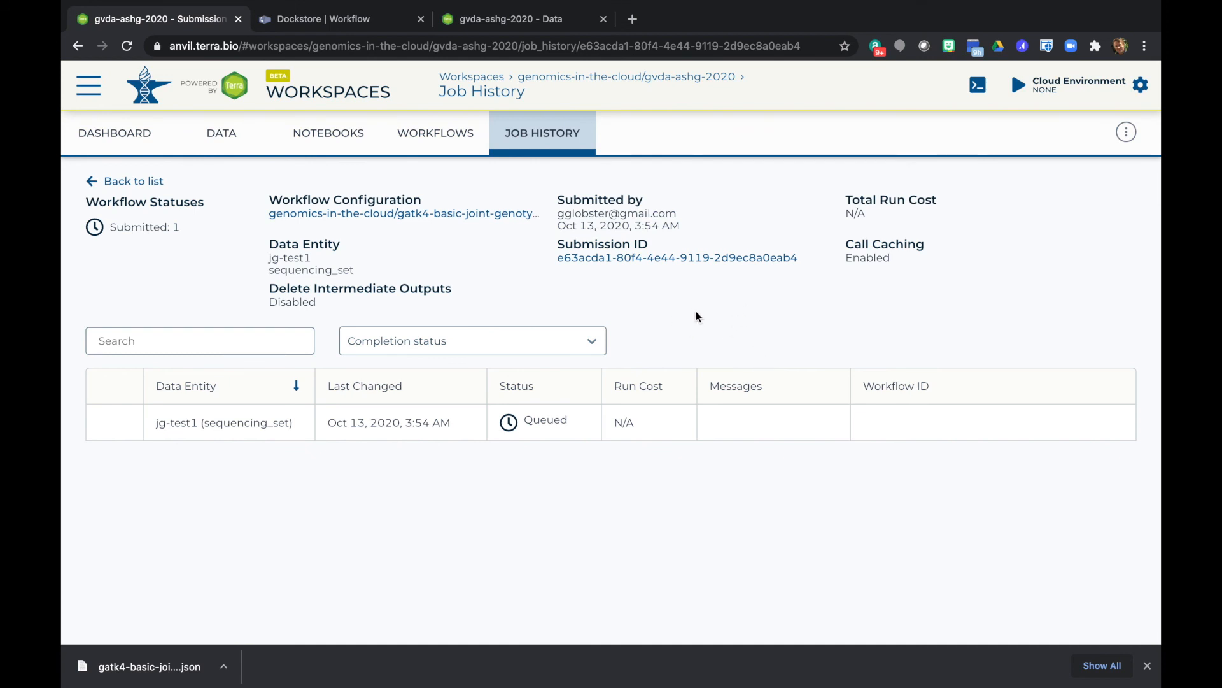
Step: From the workspace's job history, open the workflow details of the completed gatk4-basic-joint-genotyping_Dty9UZMmLZ0 submission in Job Manager
left_click(528, 143)
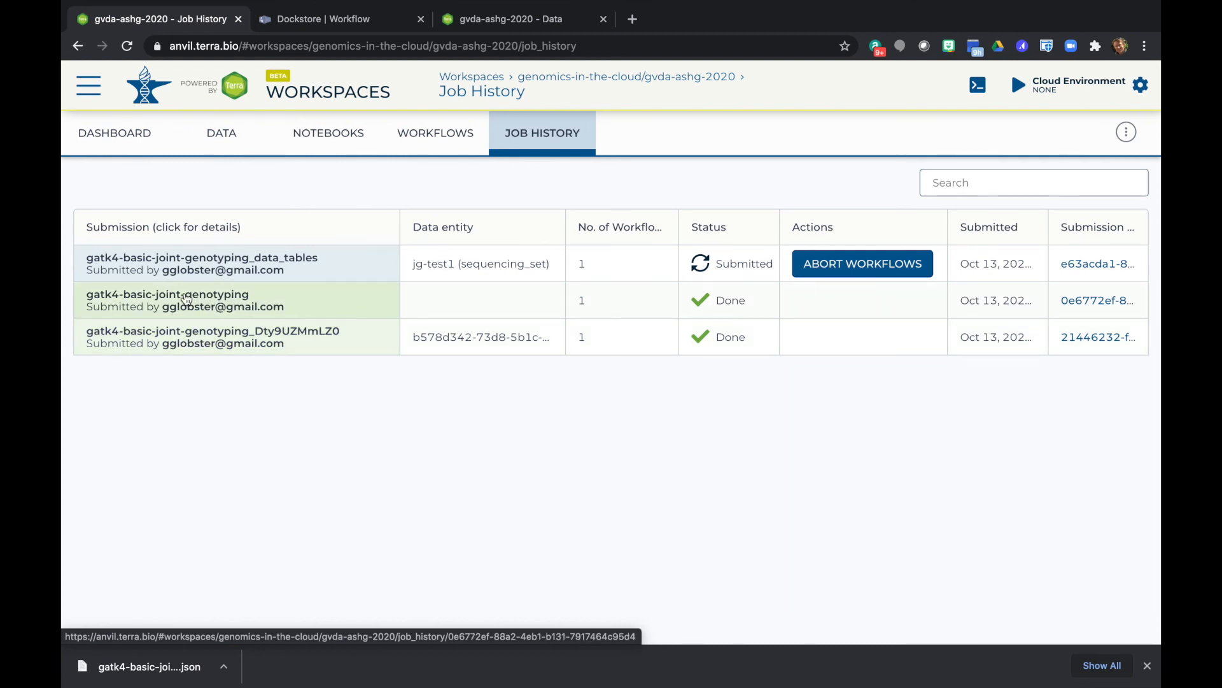
left_click(186, 299)
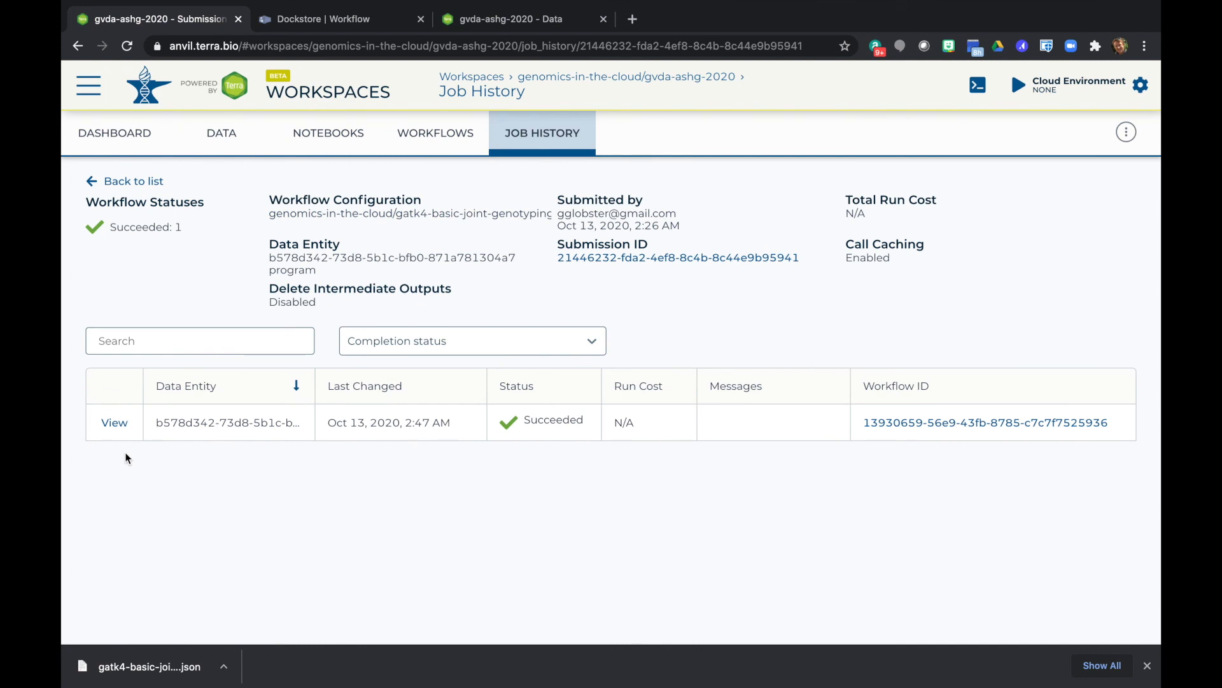
left_click(117, 422)
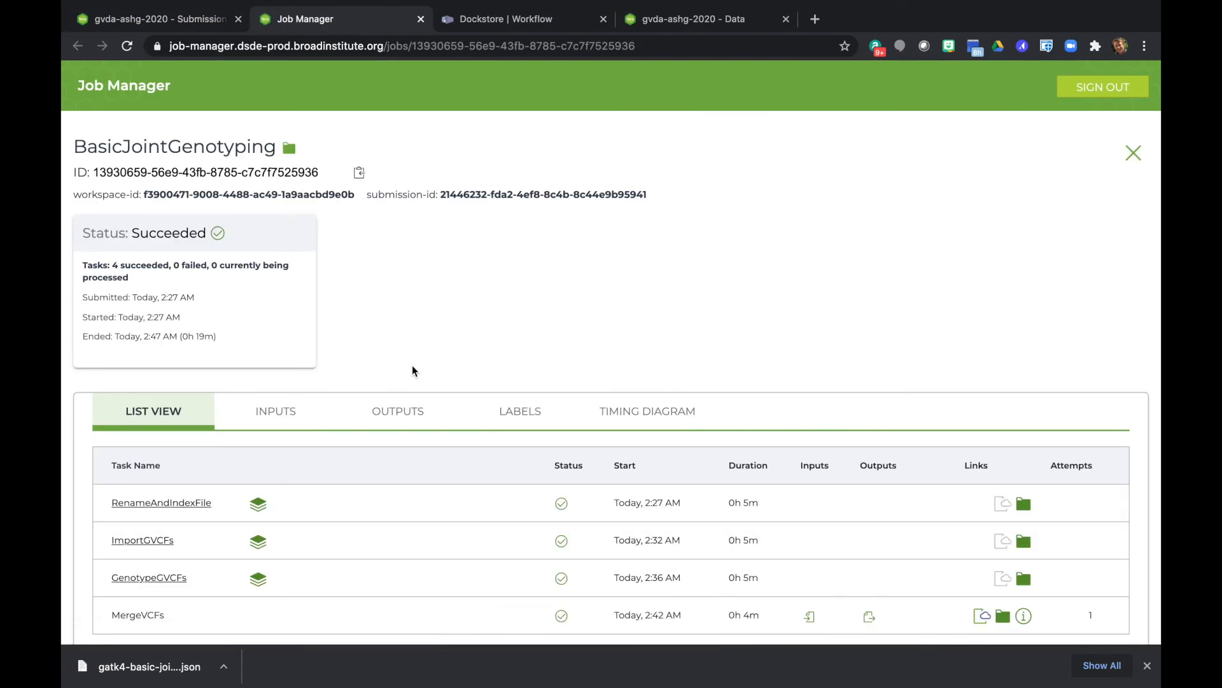
Step: Examine the task list and the timing diagram of the completed BasicJointGenotyping run
scroll(412, 369, "down", 1)
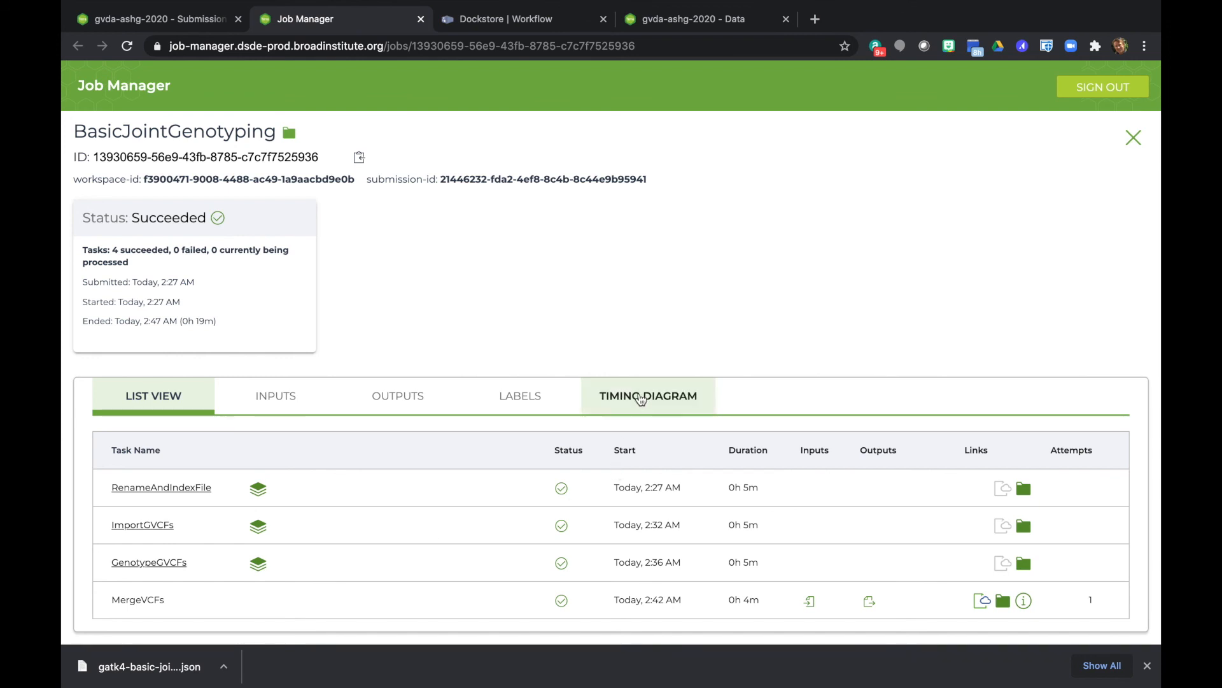
left_click(641, 398)
scroll(668, 344, "down", 3)
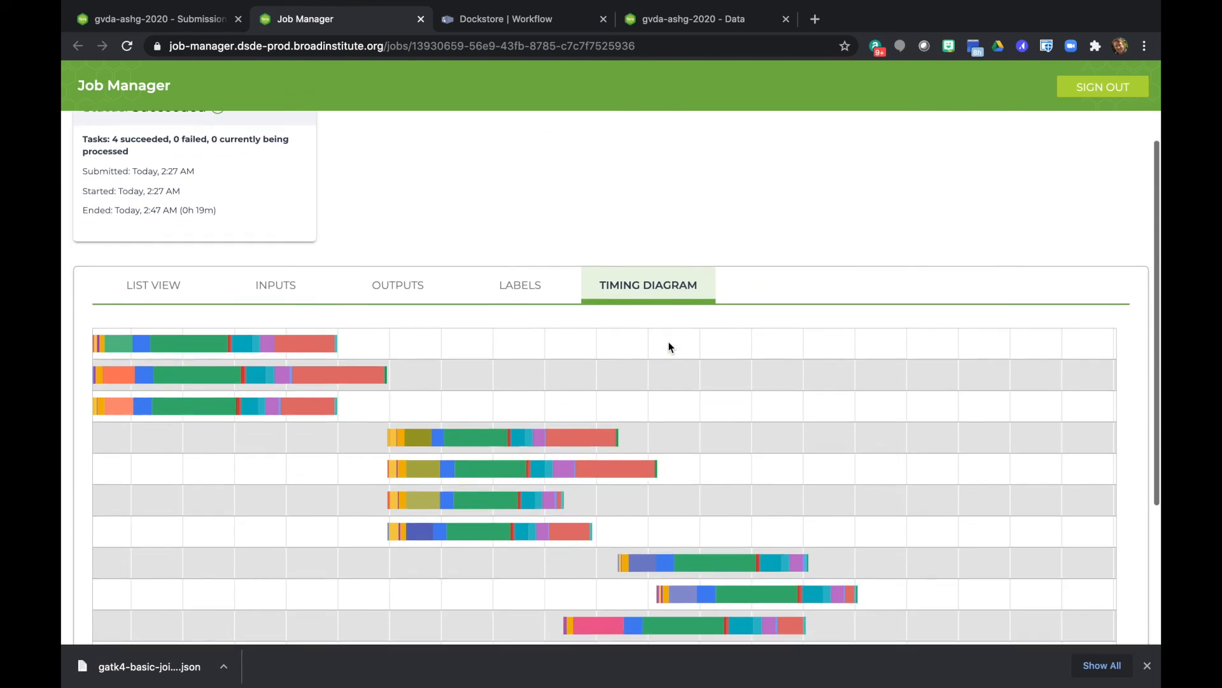
scroll(696, 442, "down", 5)
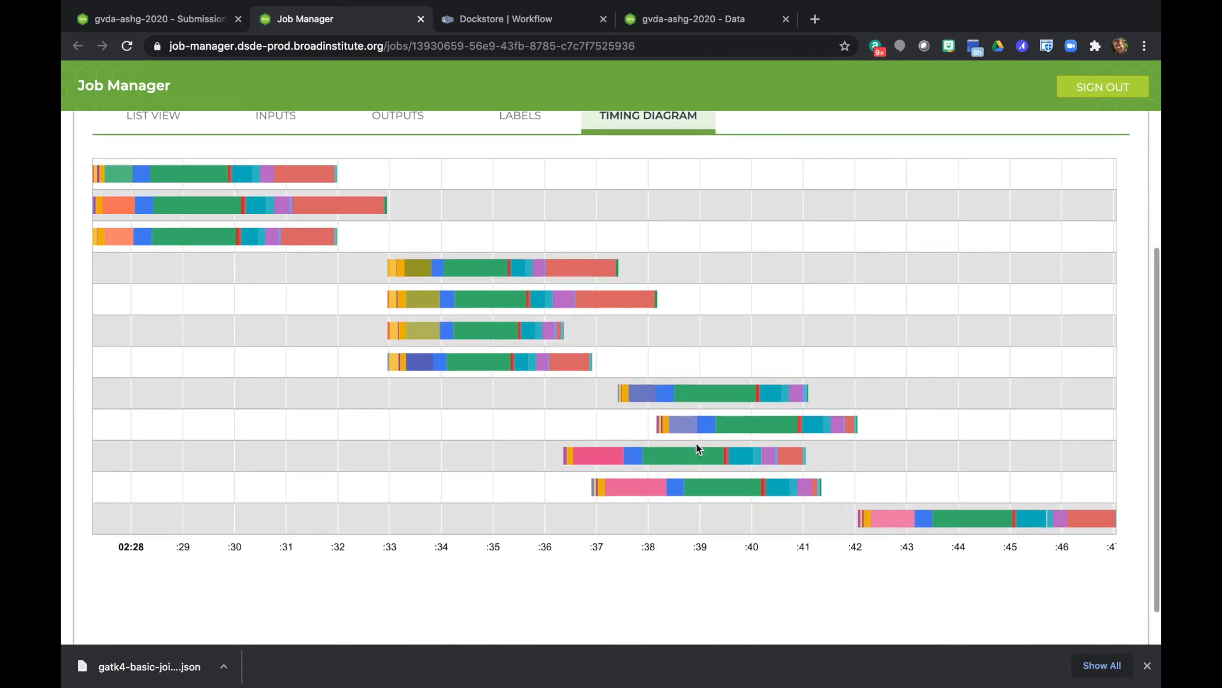
scroll(775, 372, "up", 3)
scroll(776, 372, "up", 4)
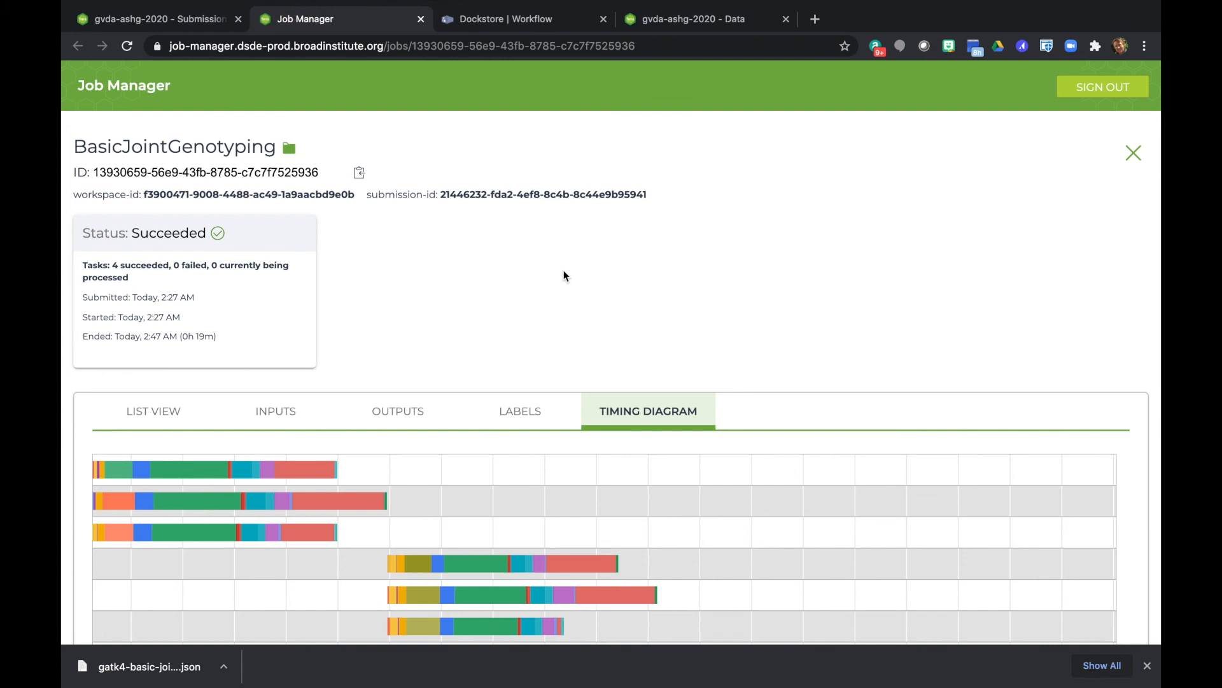
Step: Close the Job Manager page and return to the workspace's list of workflows
left_click(420, 19)
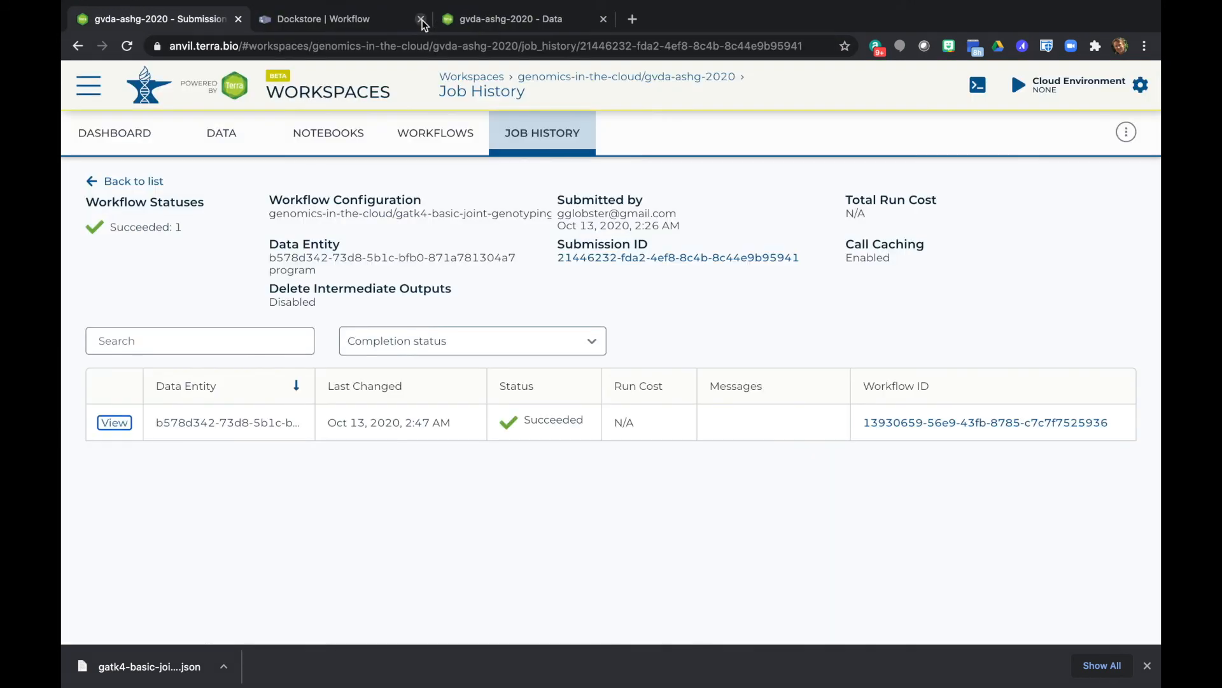
left_click(435, 133)
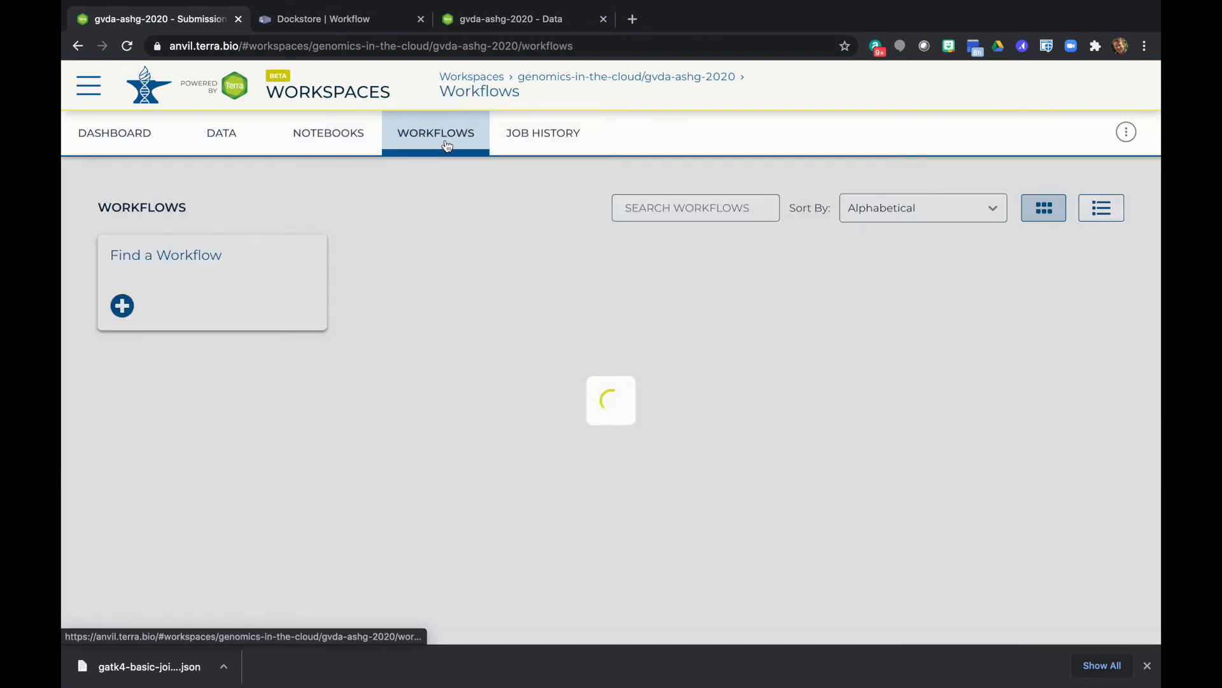